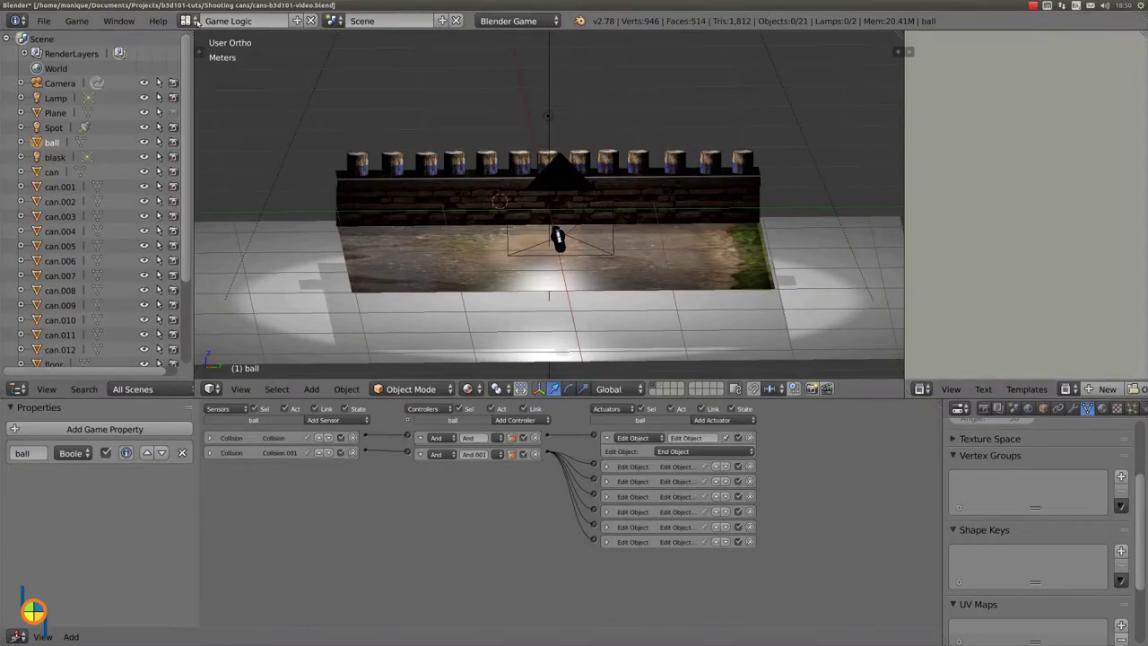
- Switch to the Default screen layout and add a new empty scene
left_click(187, 21)
left_click(214, 87)
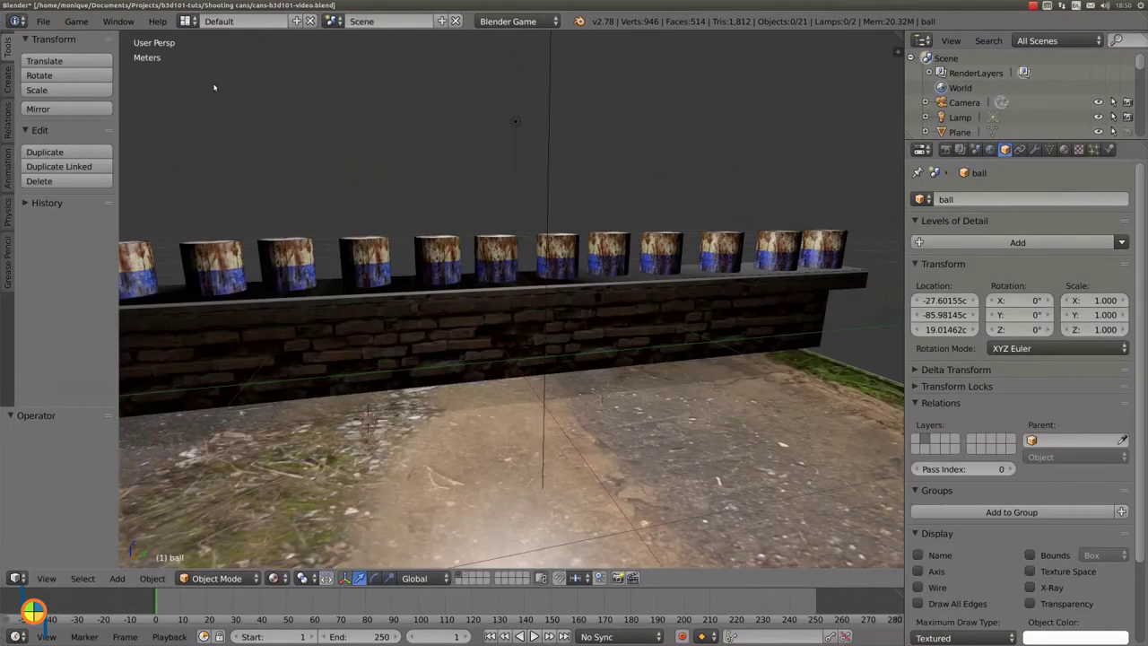
left_click(441, 21)
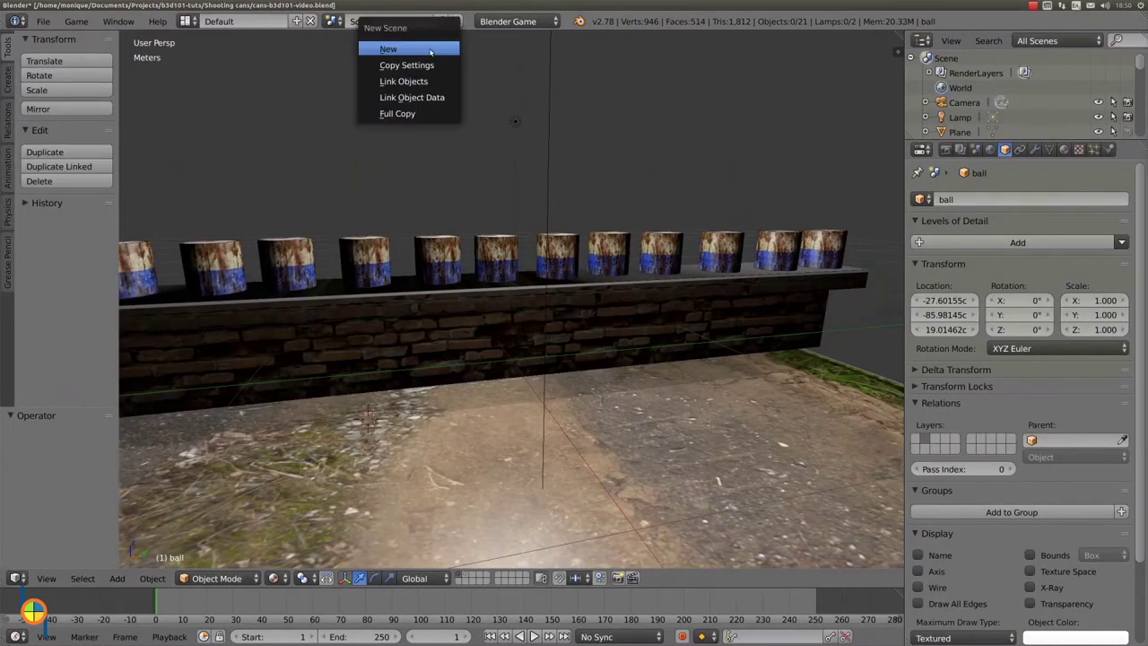
left_click(385, 46)
- Rename the original scene with the cans to 'game'
left_click(911, 58)
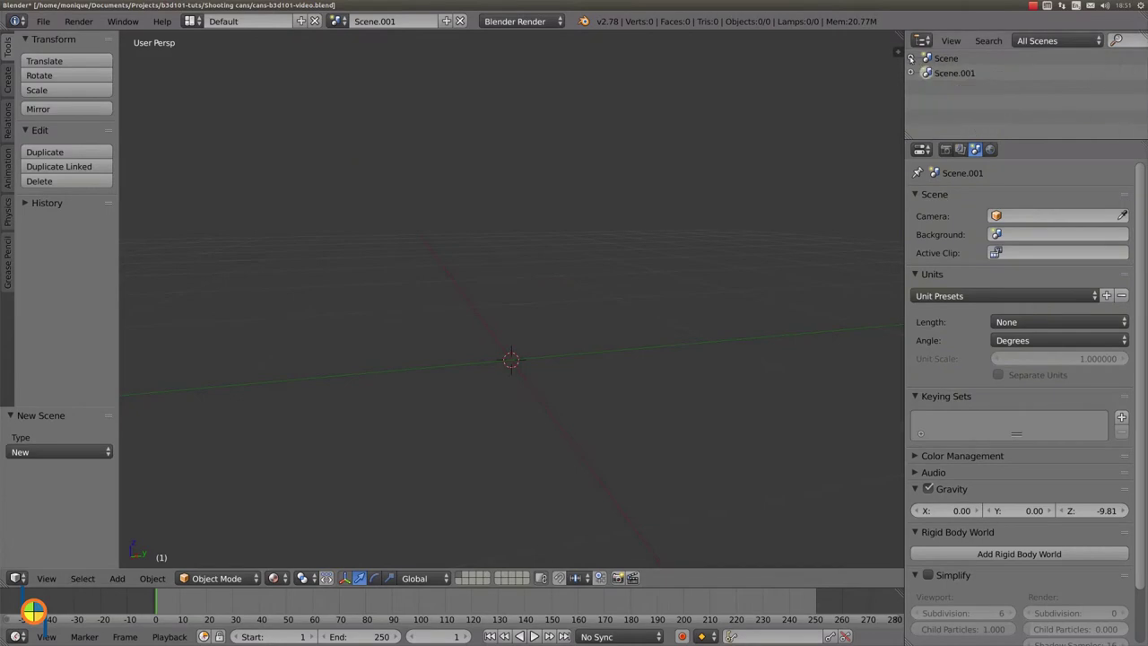
left_click(947, 58)
double_click(947, 58)
type("game")
key("Return")
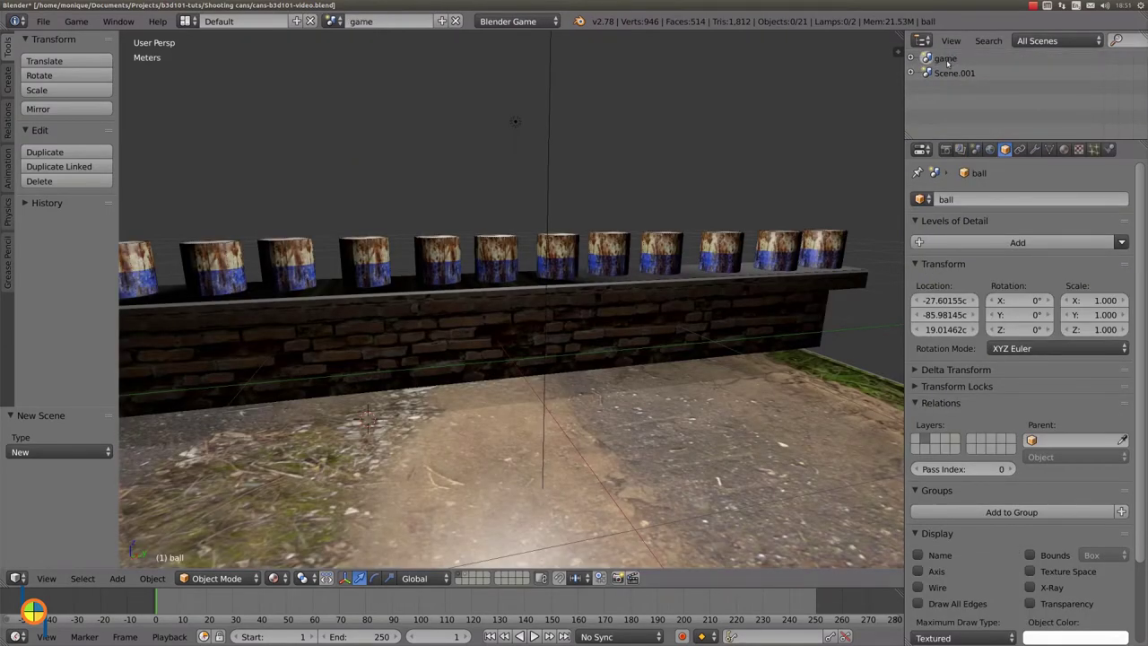
- Rename the new scene to 'intro', make it active, and view it from the front
left_click(954, 74)
double_click(948, 73)
type("intro")
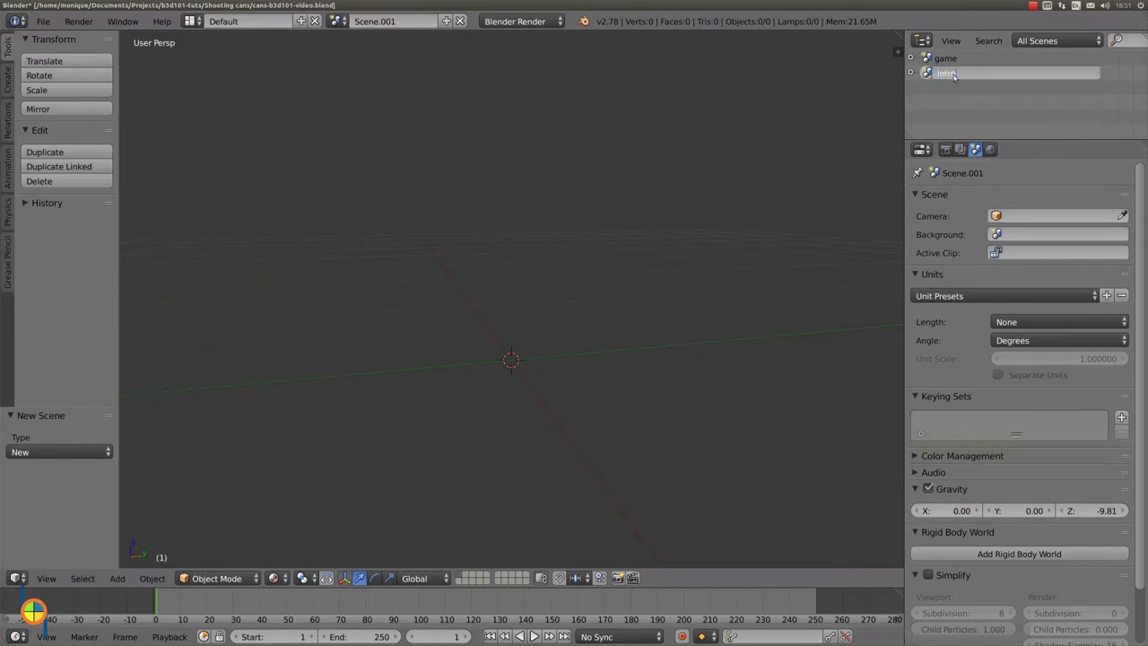
key("Return")
key("KP_2")
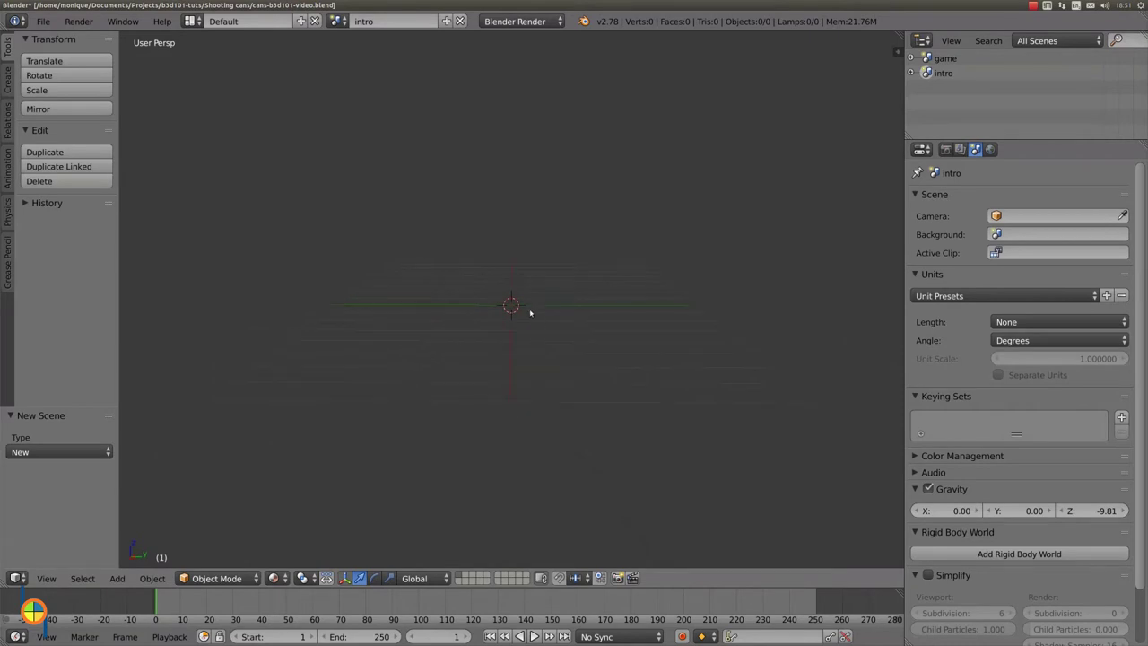
key("shift+a")
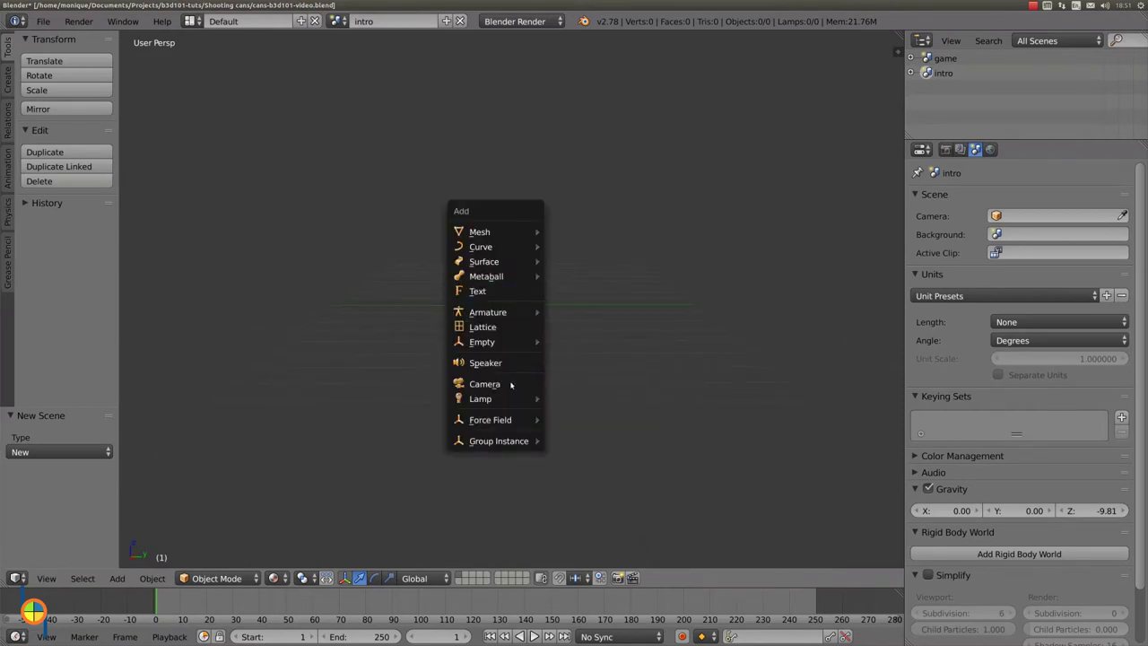
- Add a camera rotated 90° on X and 90° on Z
left_click(485, 384)
left_click(1020, 257)
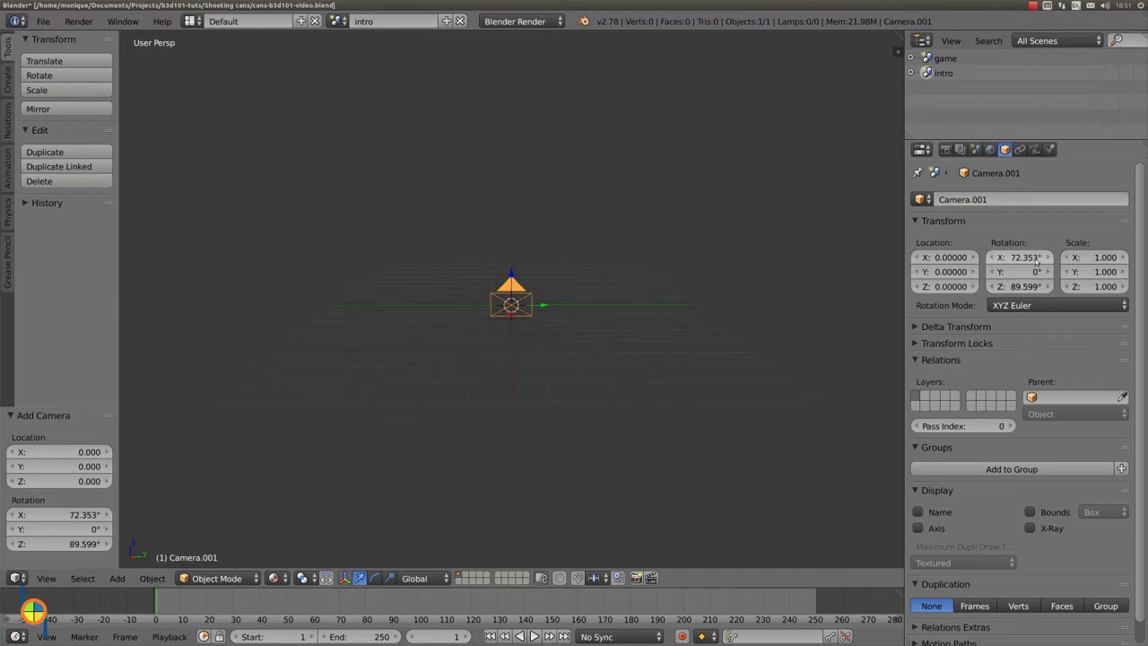
type("90")
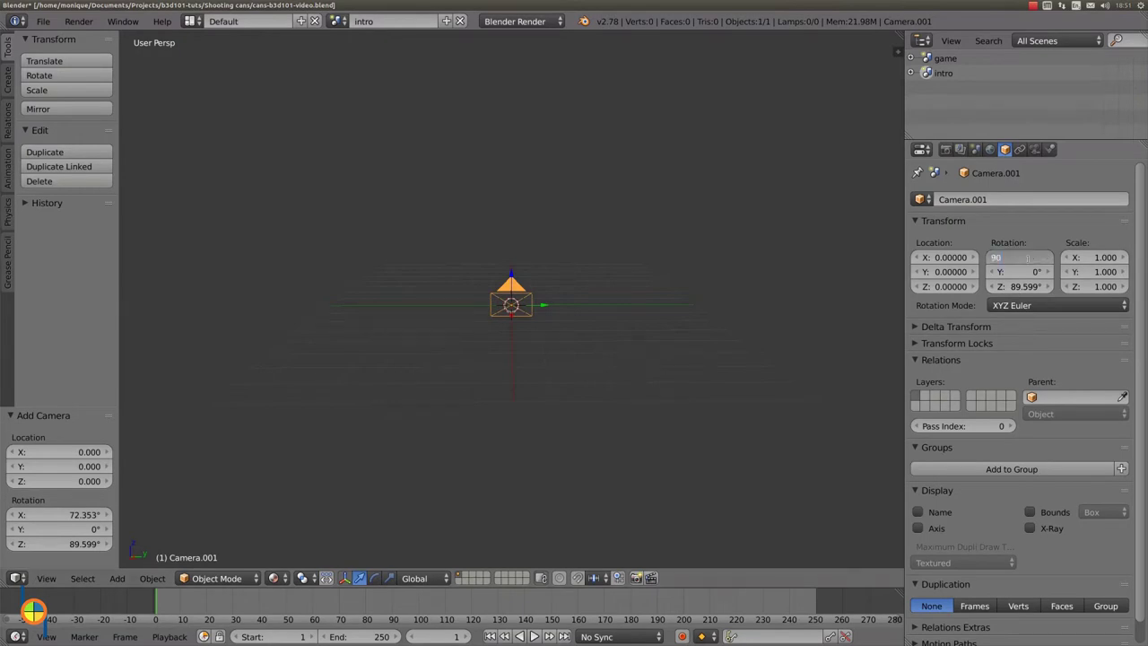
key("Tab")
key("Tab")
type("90")
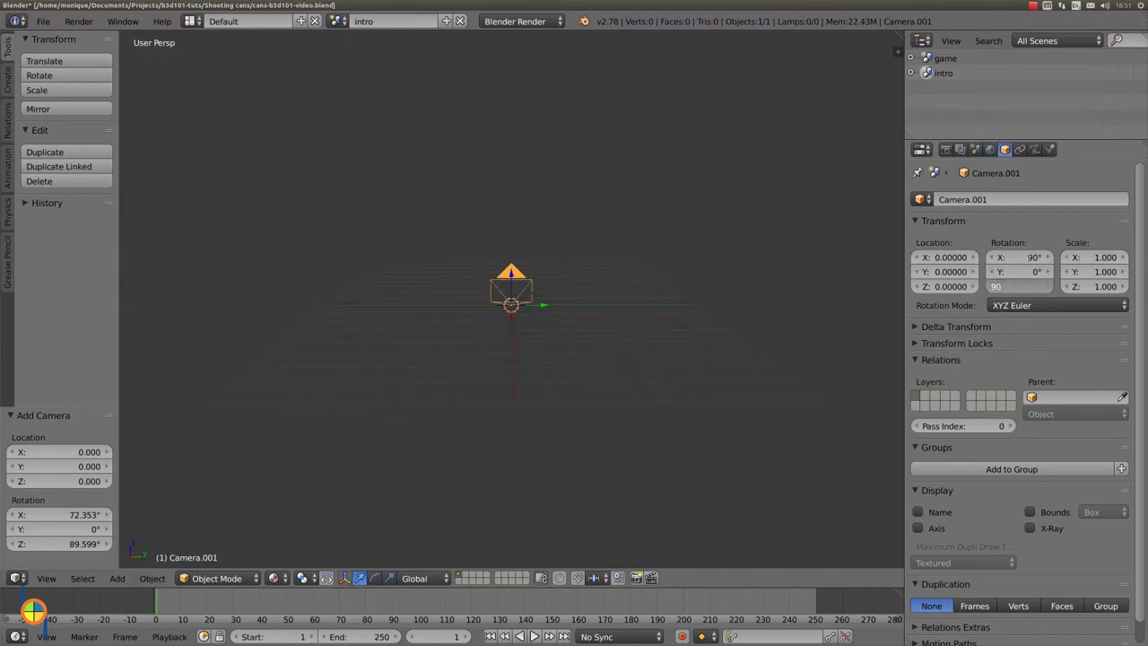
key("Return")
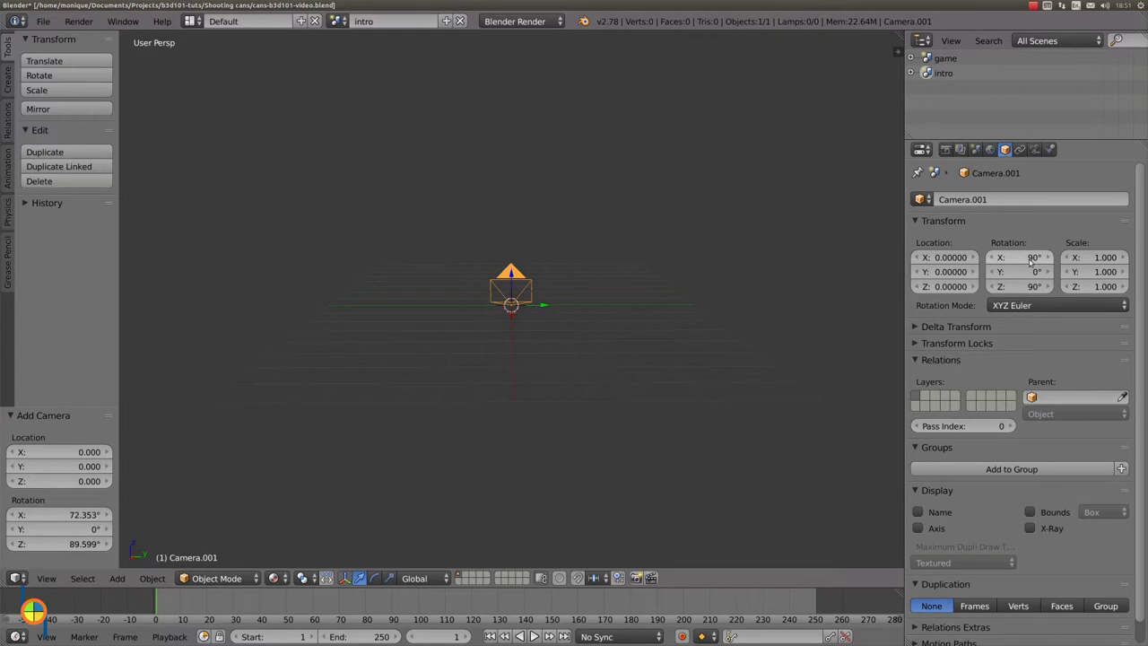
- Make the camera orthographic with an orthographic scale of 16
left_click(1035, 149)
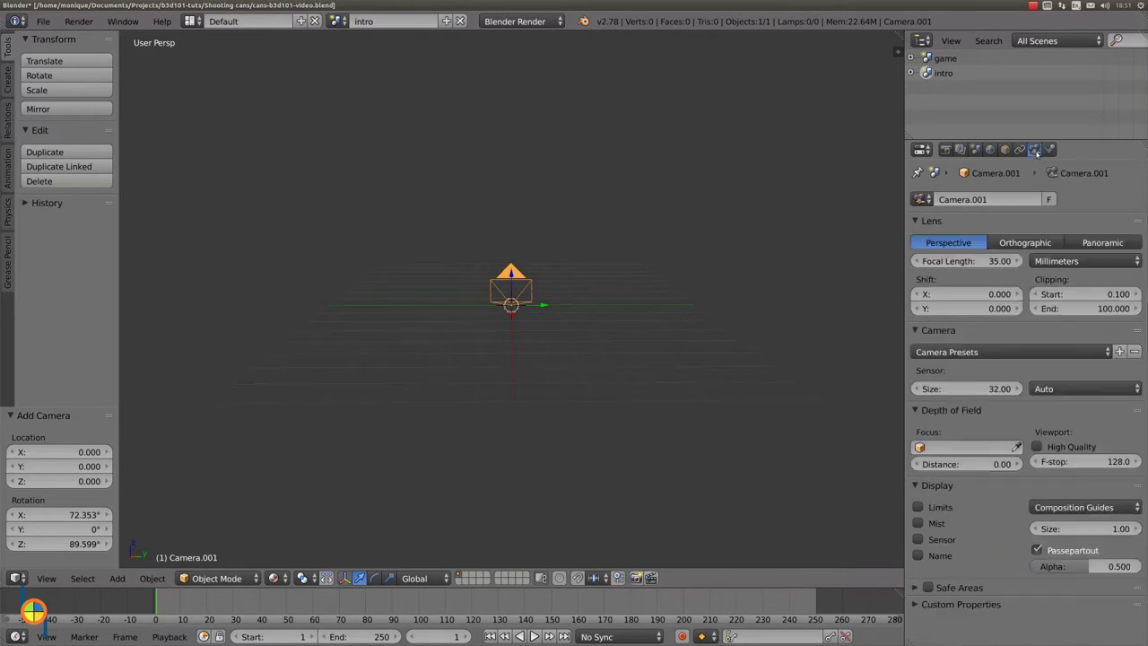
left_click(1037, 242)
left_click(1020, 262)
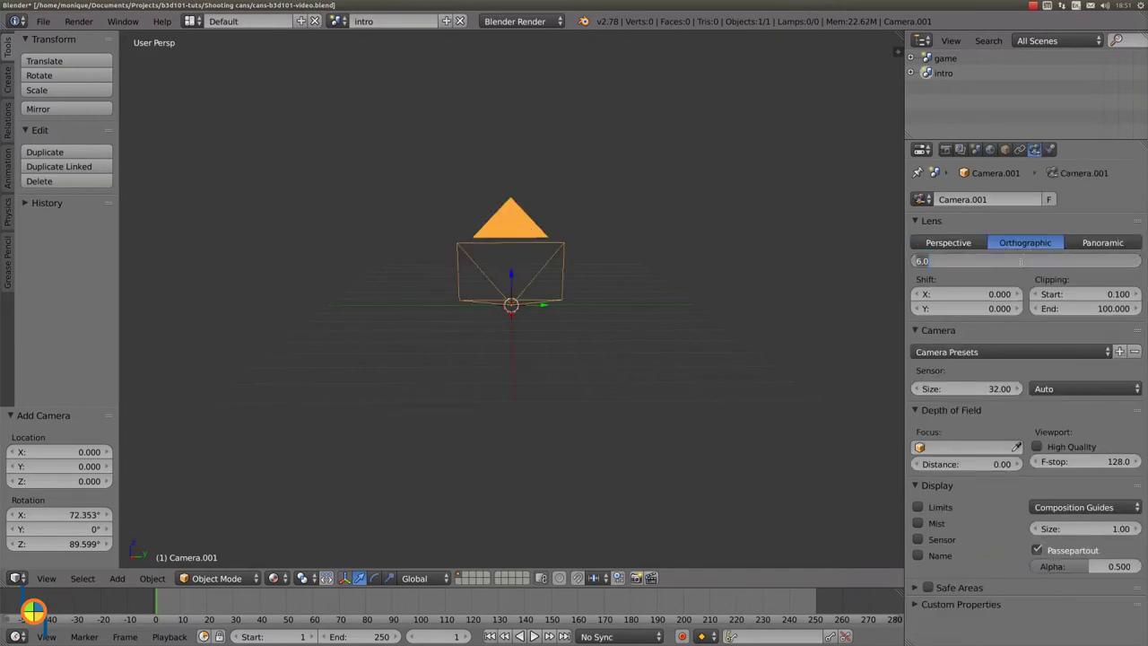
type("16")
key("Return")
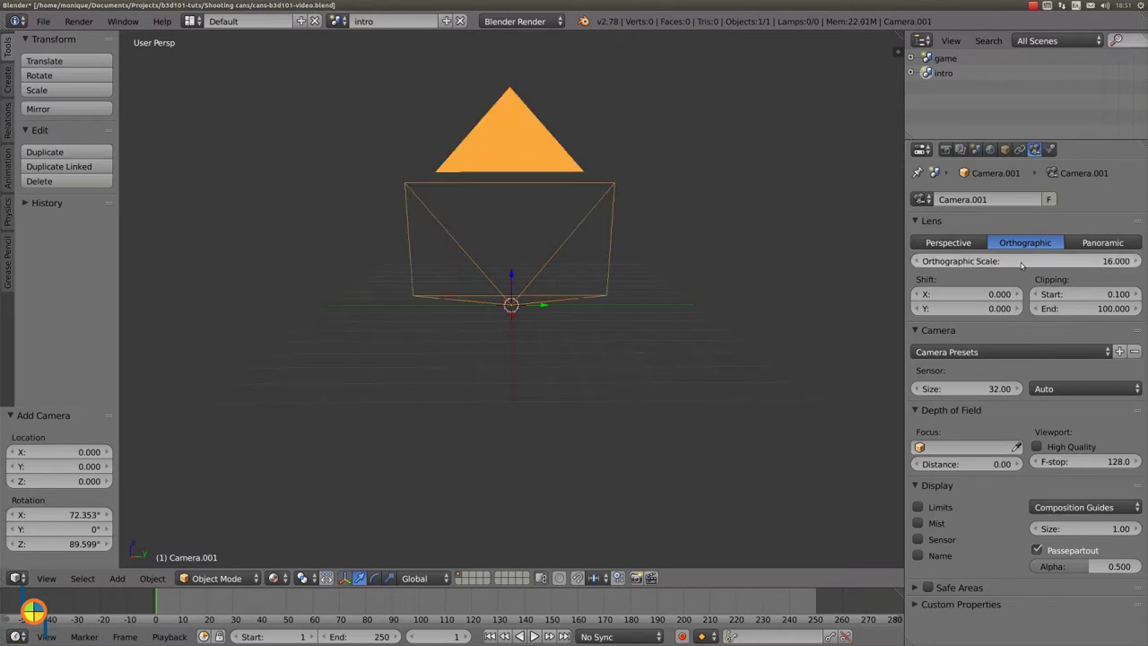
scroll(558, 270, "up", 1)
scroll(557, 270, "up", 1)
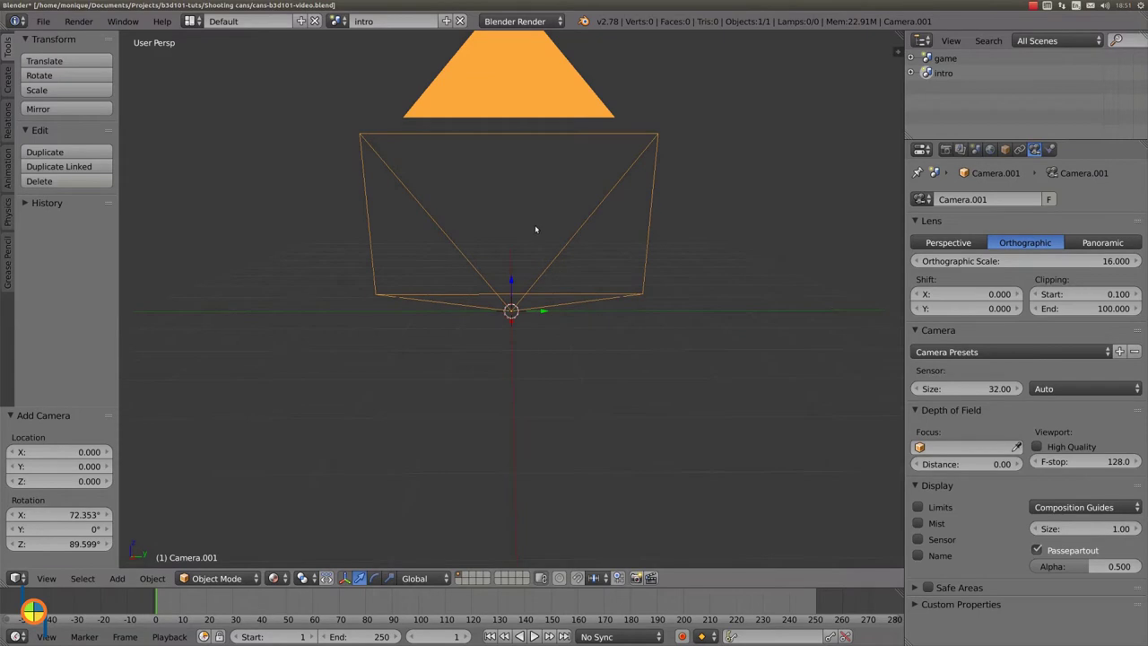
key("shift+a")
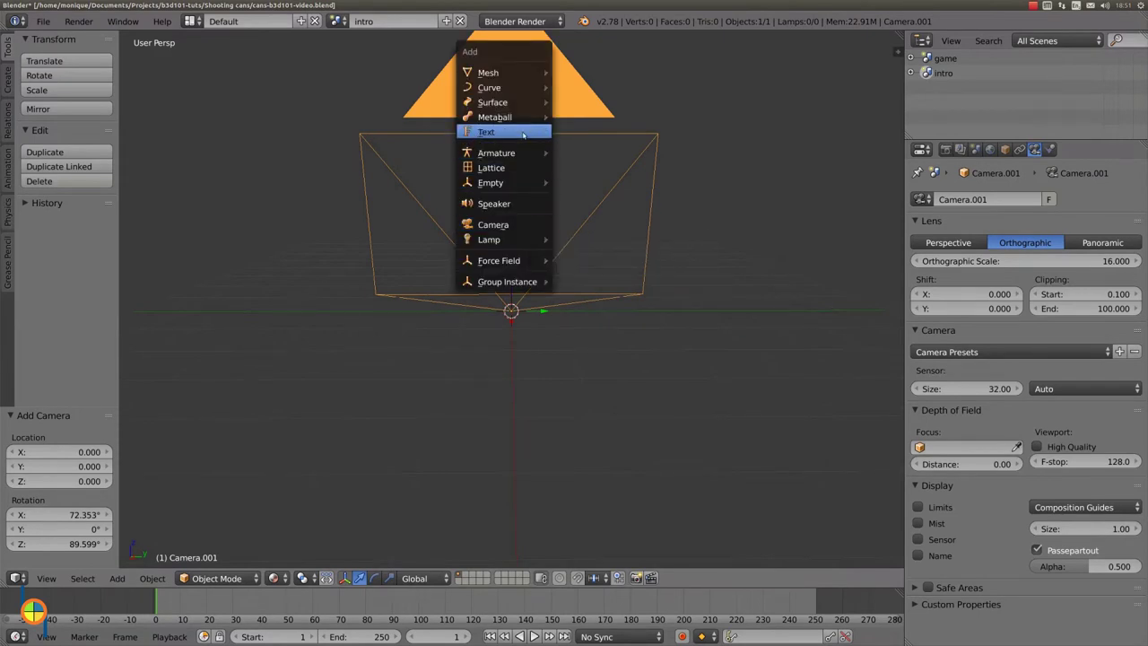
- Add a text object rotated 90° on X and 90° on Z to face the camera
left_click(522, 129)
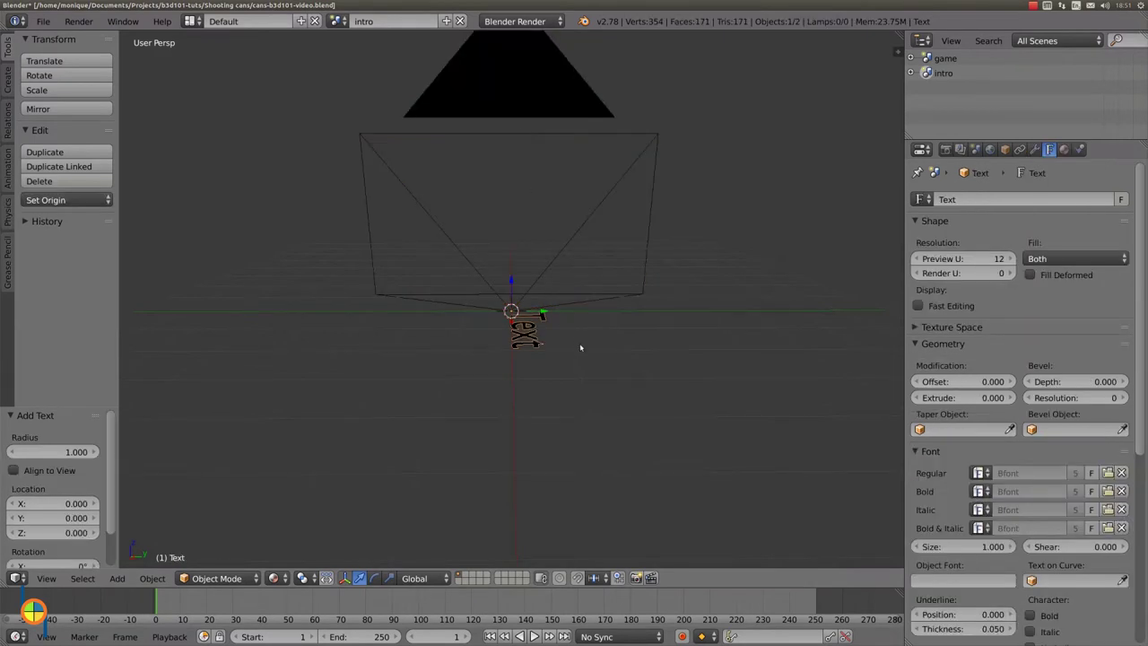
type("rx")
type("90")
key("Return")
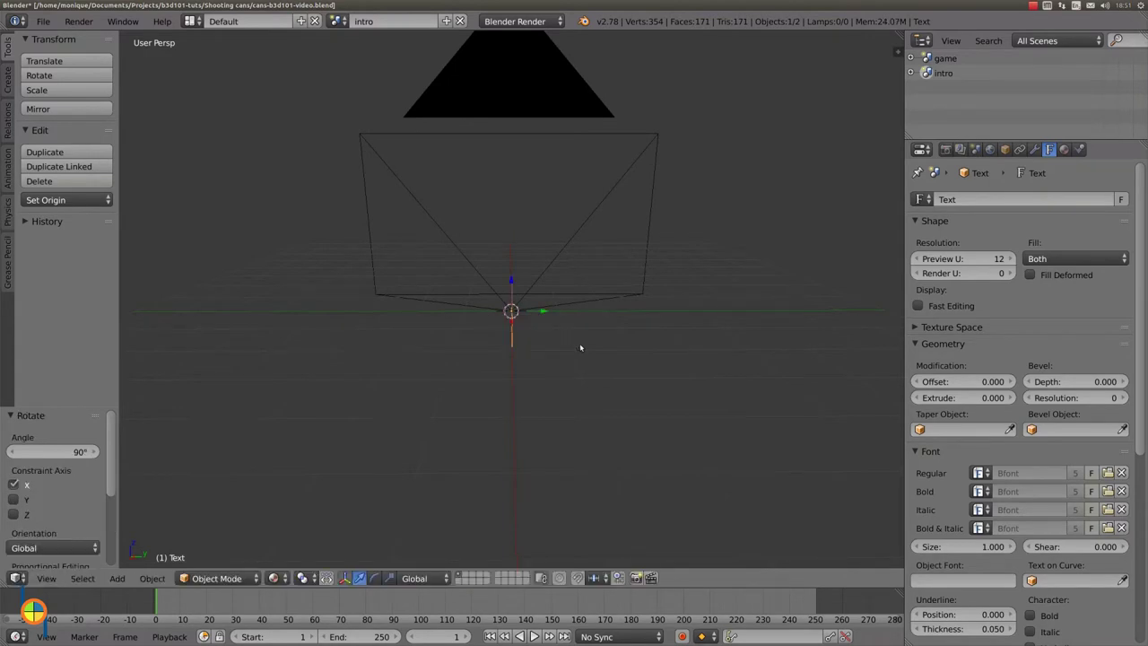
type("rz90")
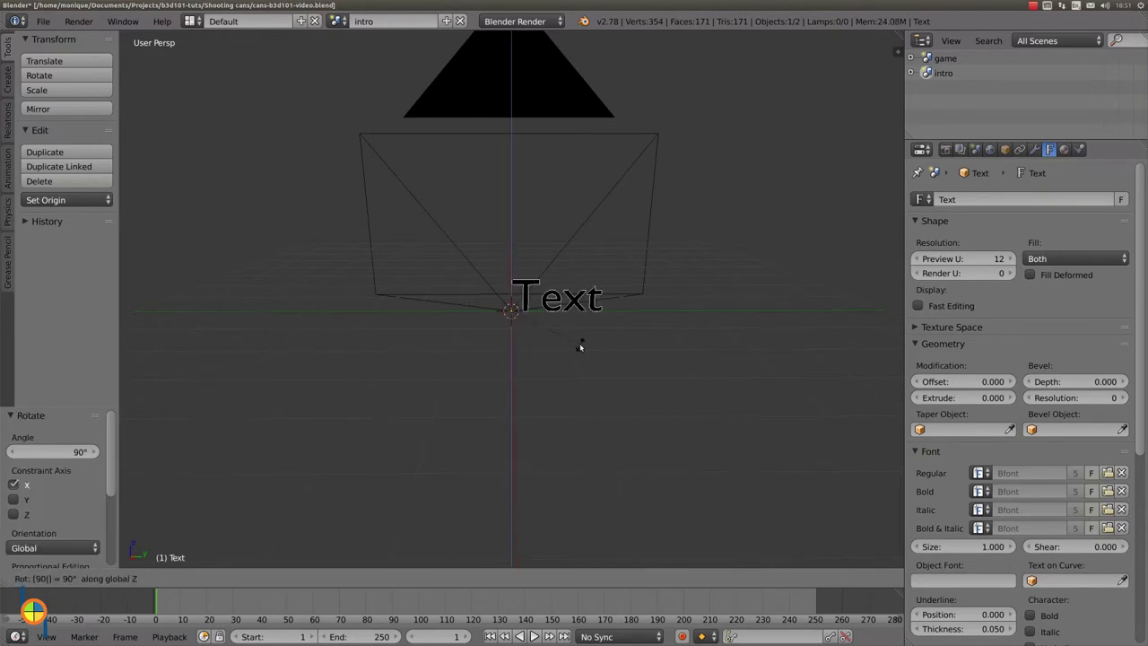
key("Return")
- Move the camera 5.608 along X so the text is in its view
right_click(506, 115)
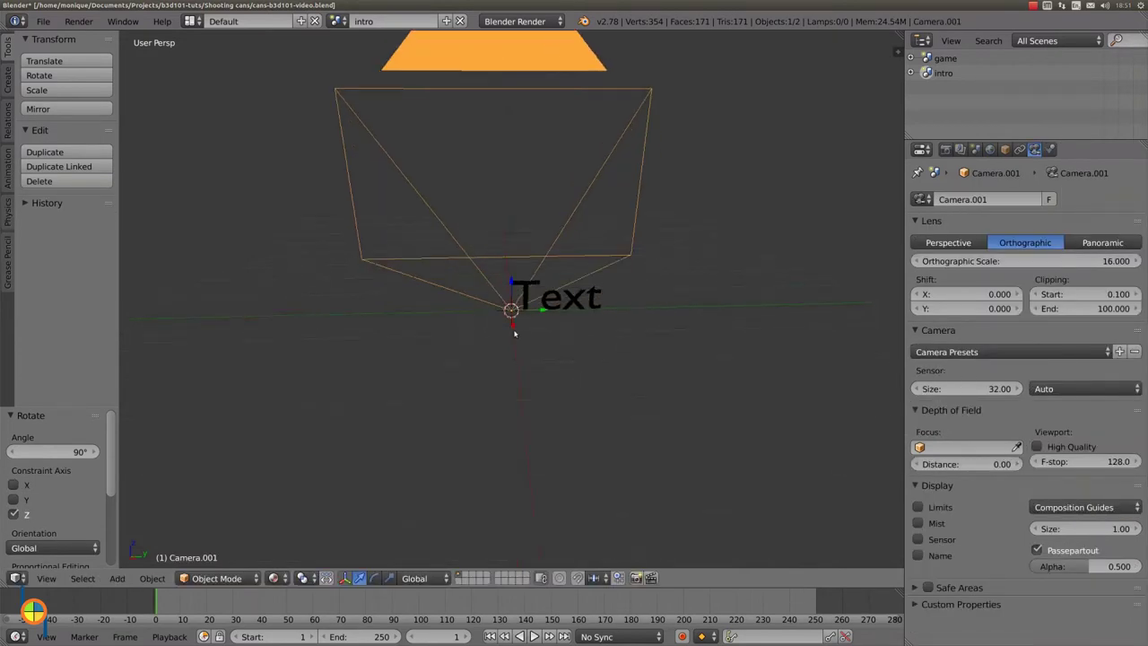
key("g")
key("x")
left_click(541, 67)
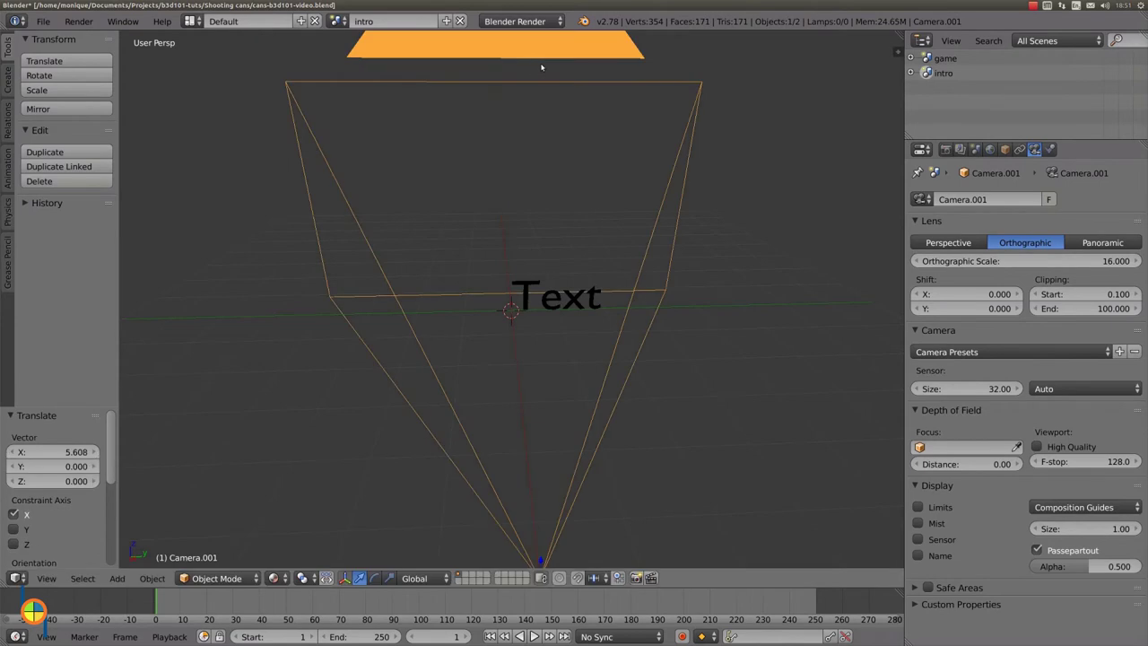
middle_click_drag(380, 409, 376, 402)
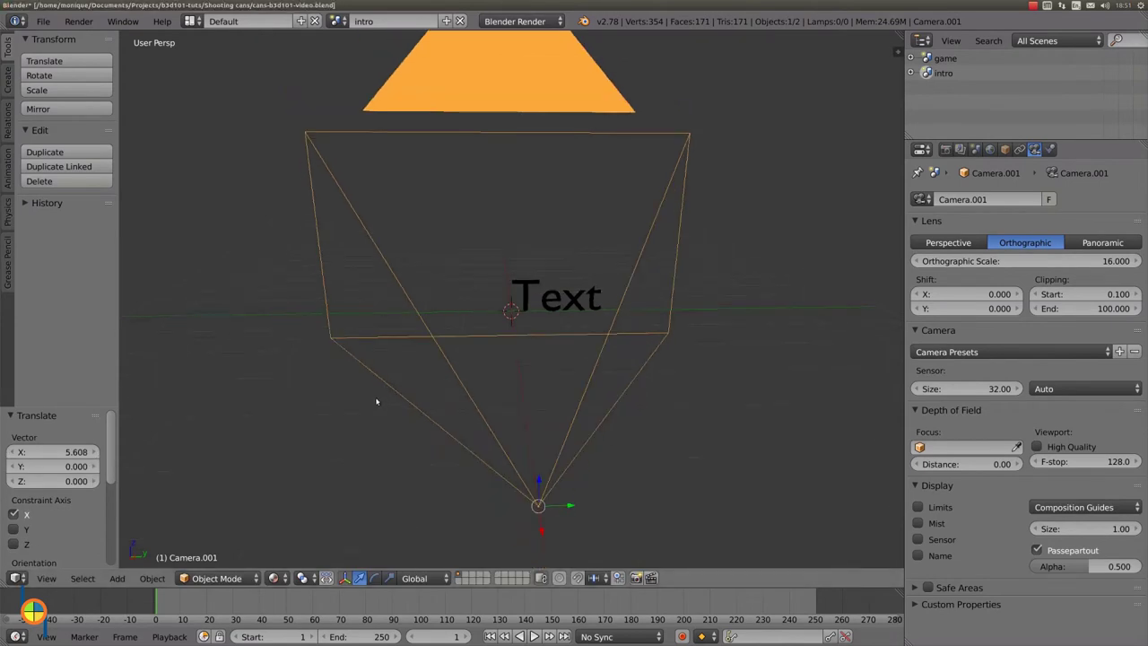
left_click(55, 578)
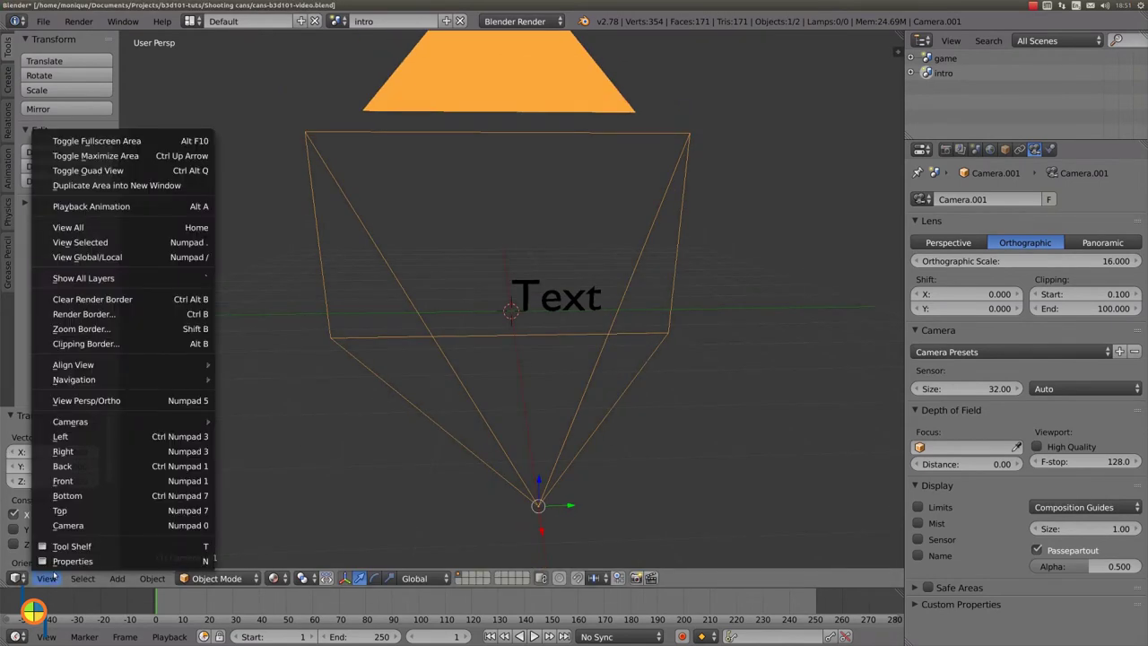
- Look through the camera and rename the text object 'help-text'
left_click(80, 529)
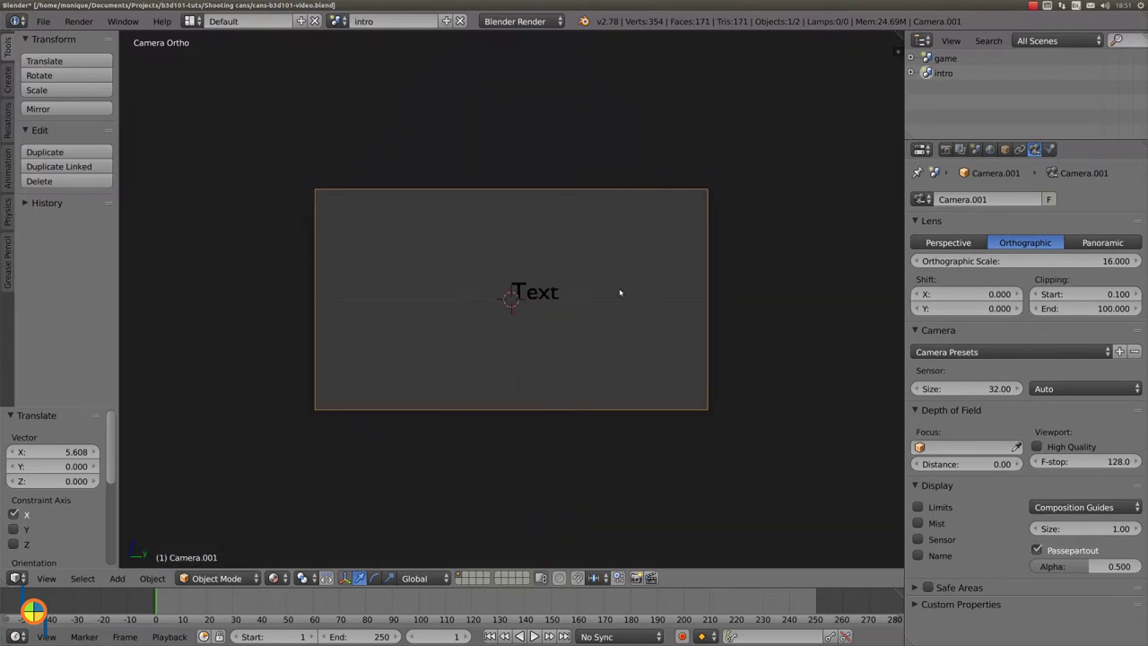
left_click(1005, 150)
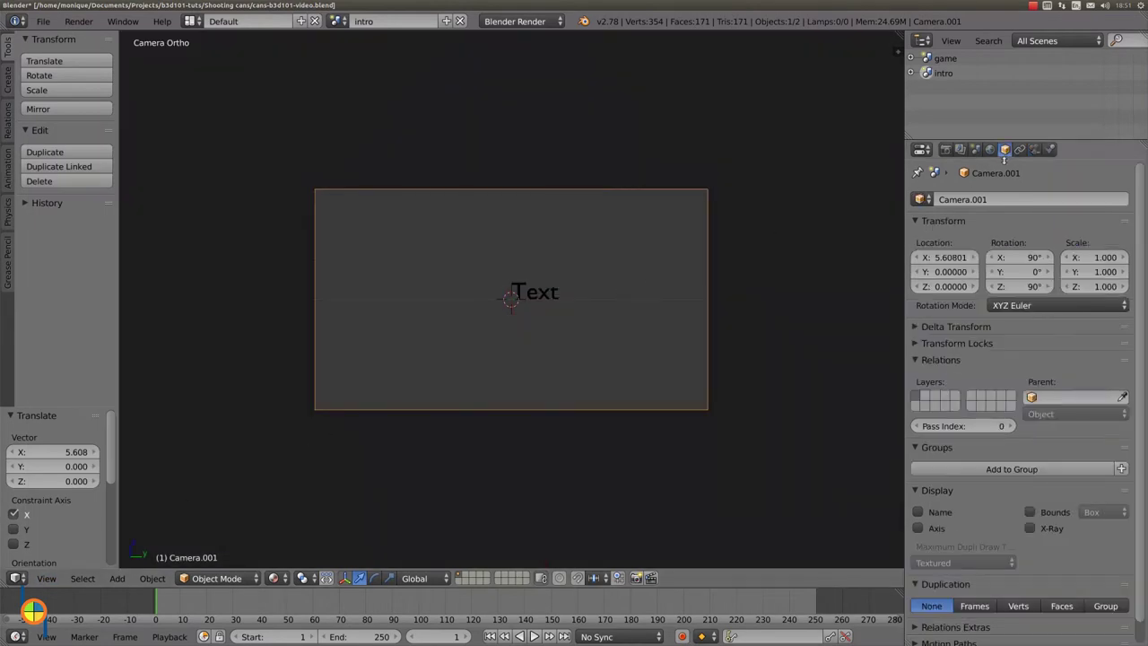
right_click(539, 292)
left_click(987, 199)
type("help-text")
key("Return")
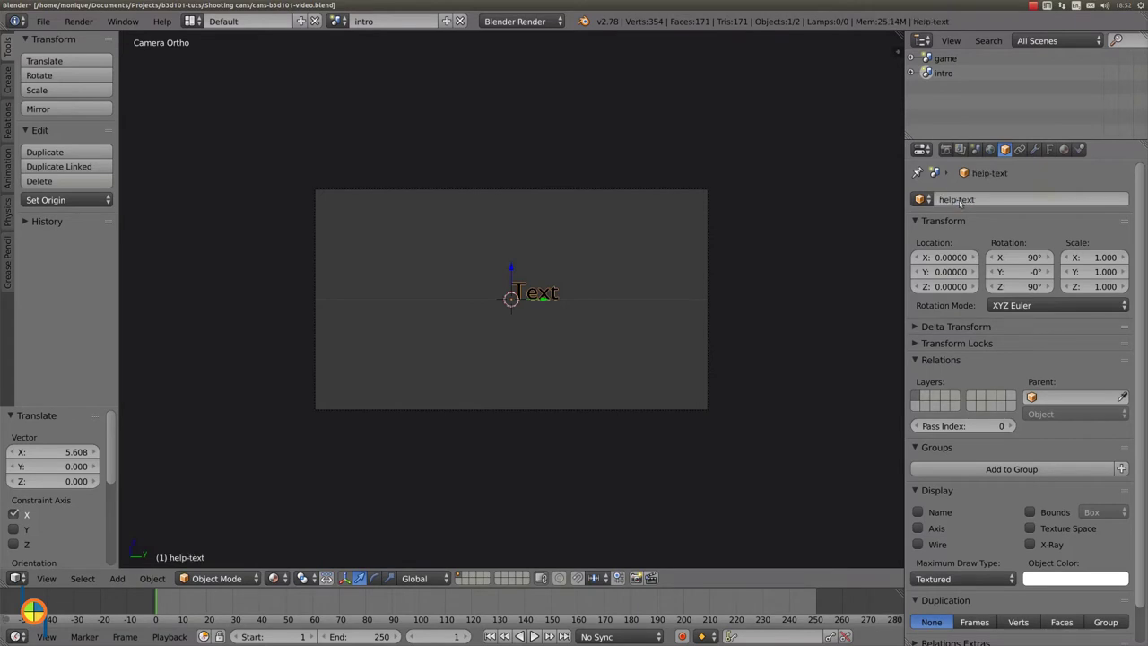
- Move help-text along Y and Z to the camera frame's top-left corner
key("g")
key("y")
left_click(351, 303)
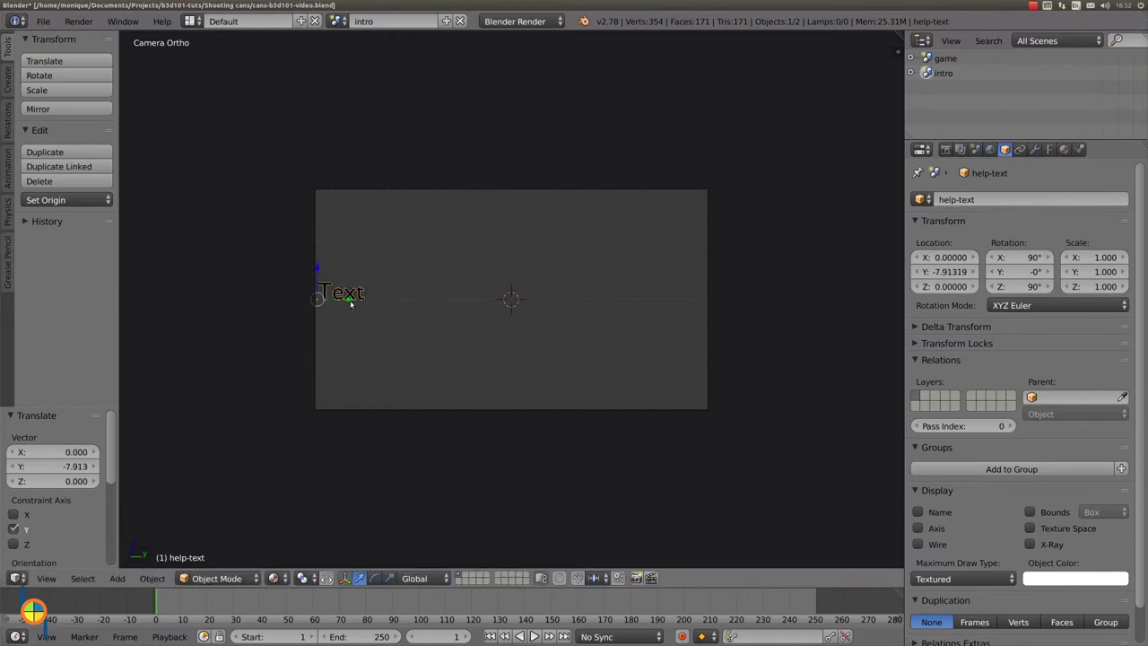
key("g")
key("z")
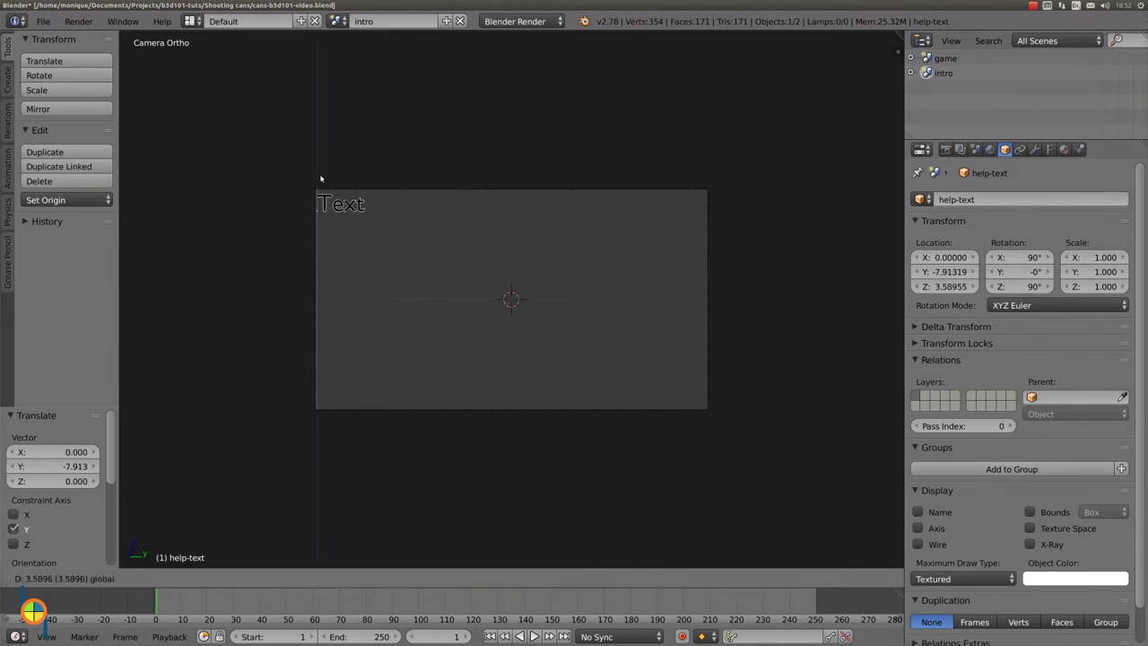
left_click(322, 176)
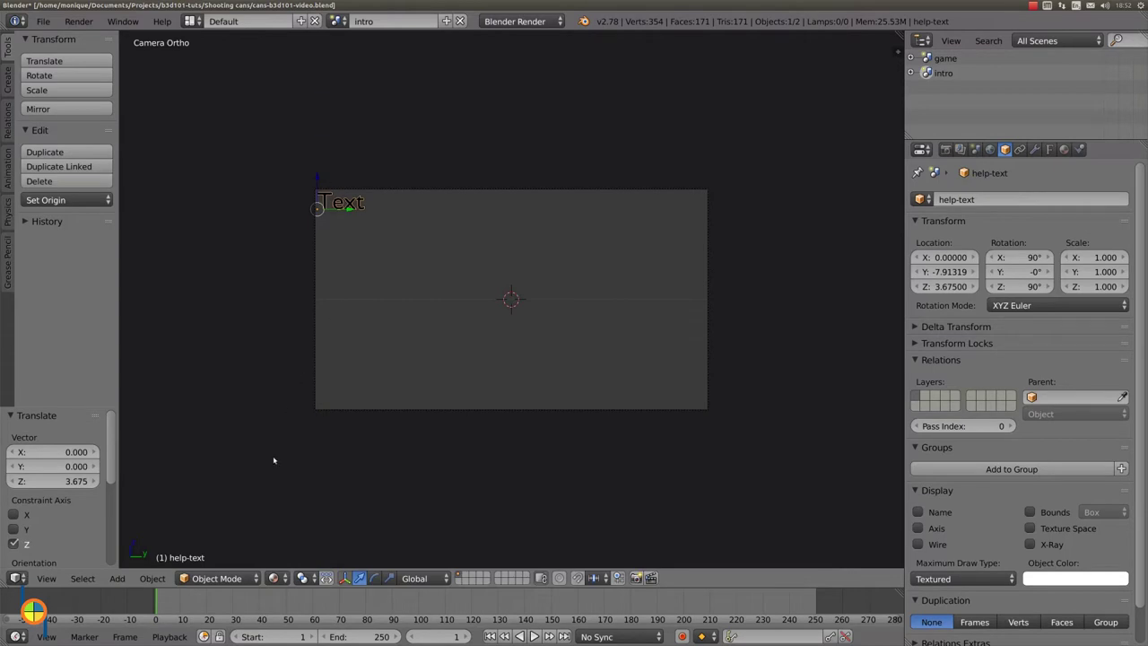
left_click(218, 578)
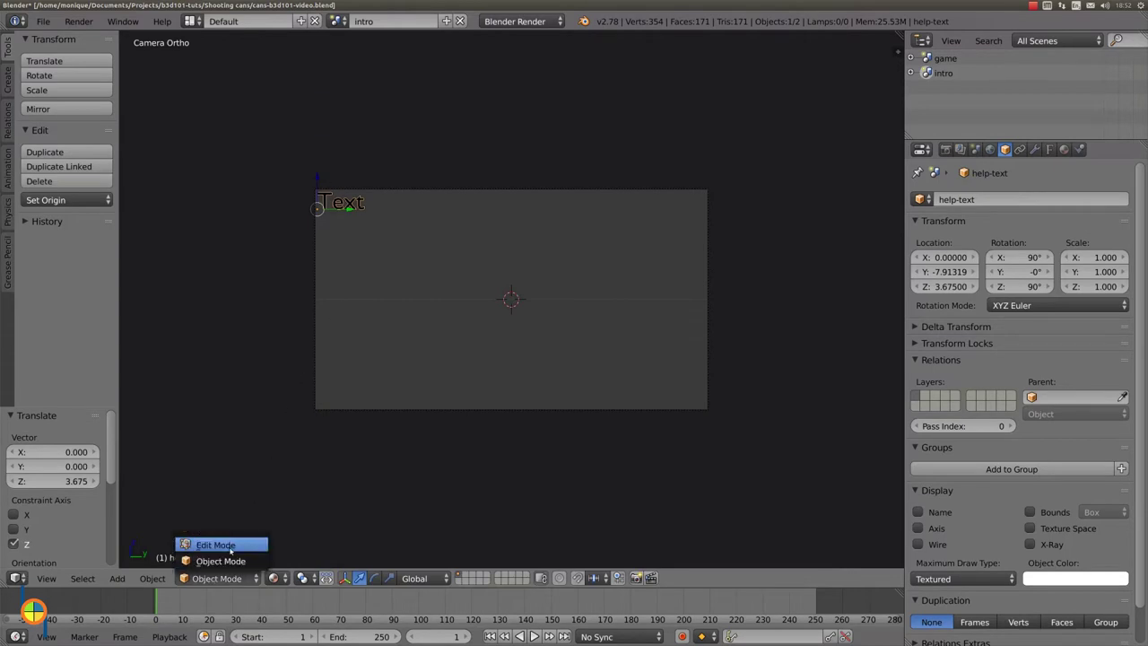
- Replace 'Text' with four lines: Left mouse - shoot, Enter - restart, Esc - exit, F12 - screenshot
left_click(230, 546)
key("BackSpace")
key("BackSpace")
key("BackSpace")
key("BackSpace")
type("Left")
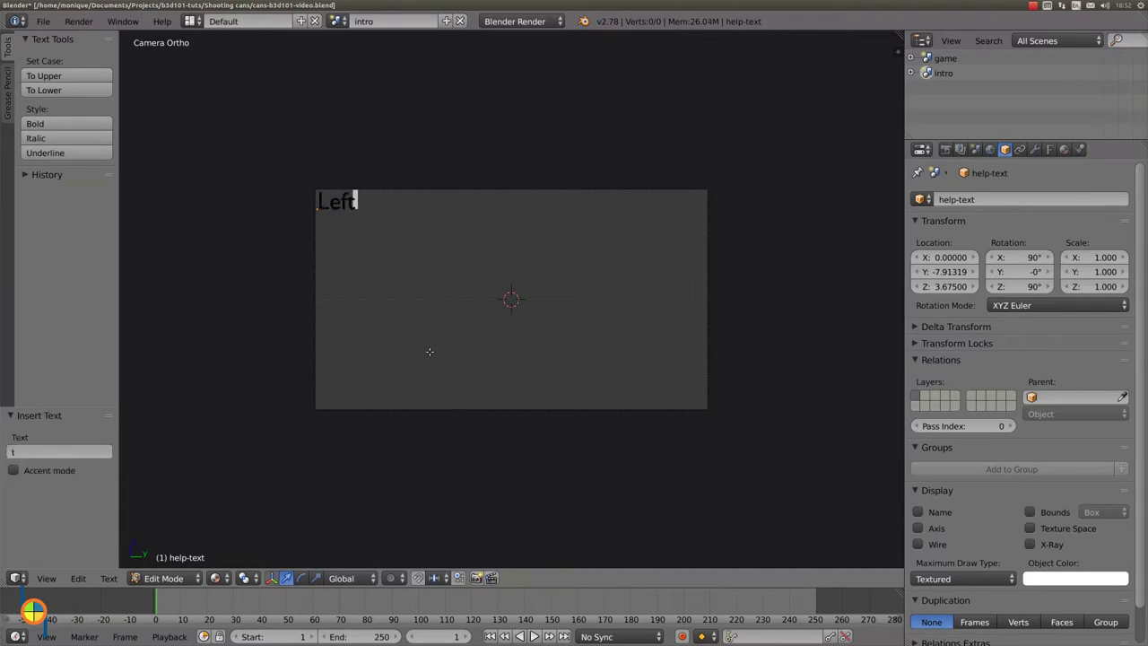
type(" mouse")
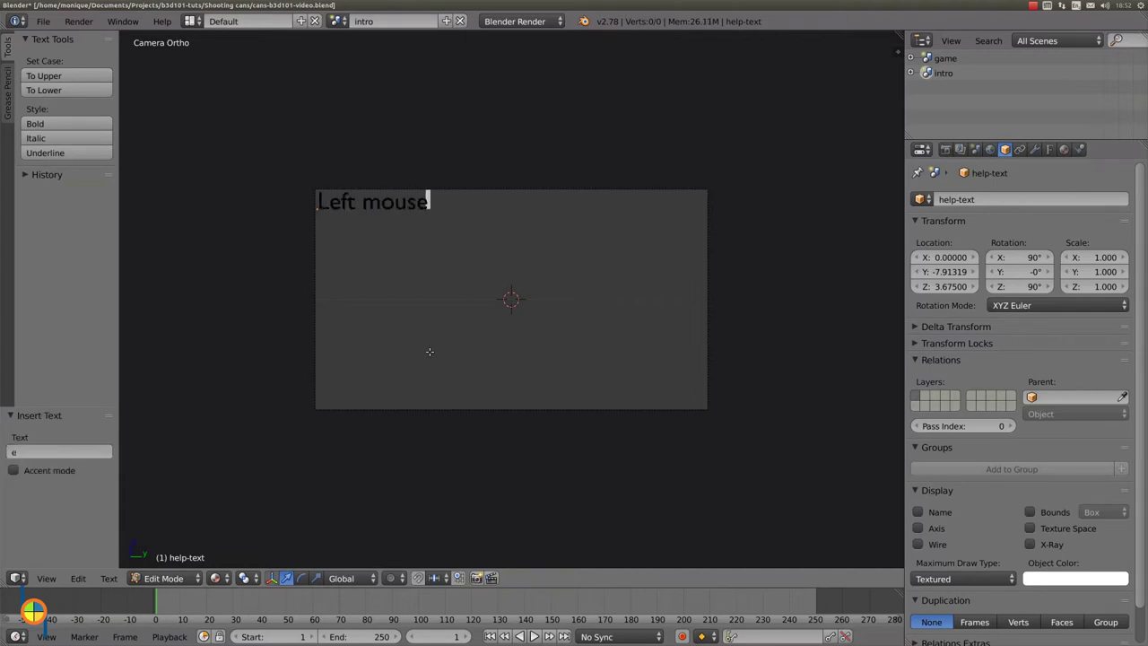
type(" - shoot")
key("Return")
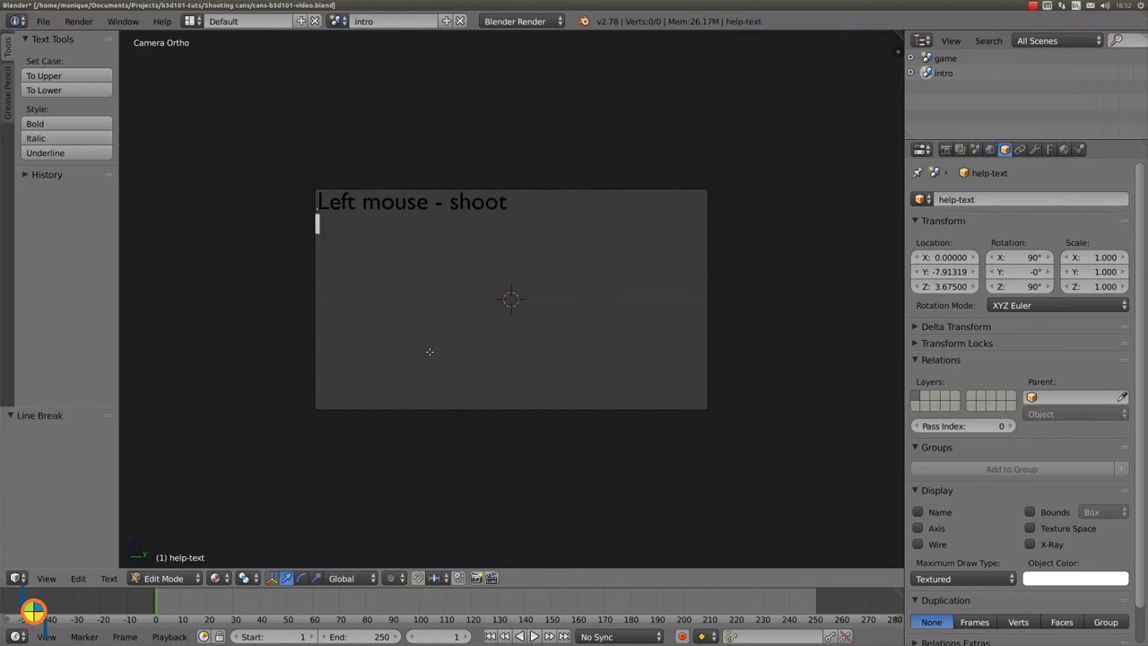
type("Enter")
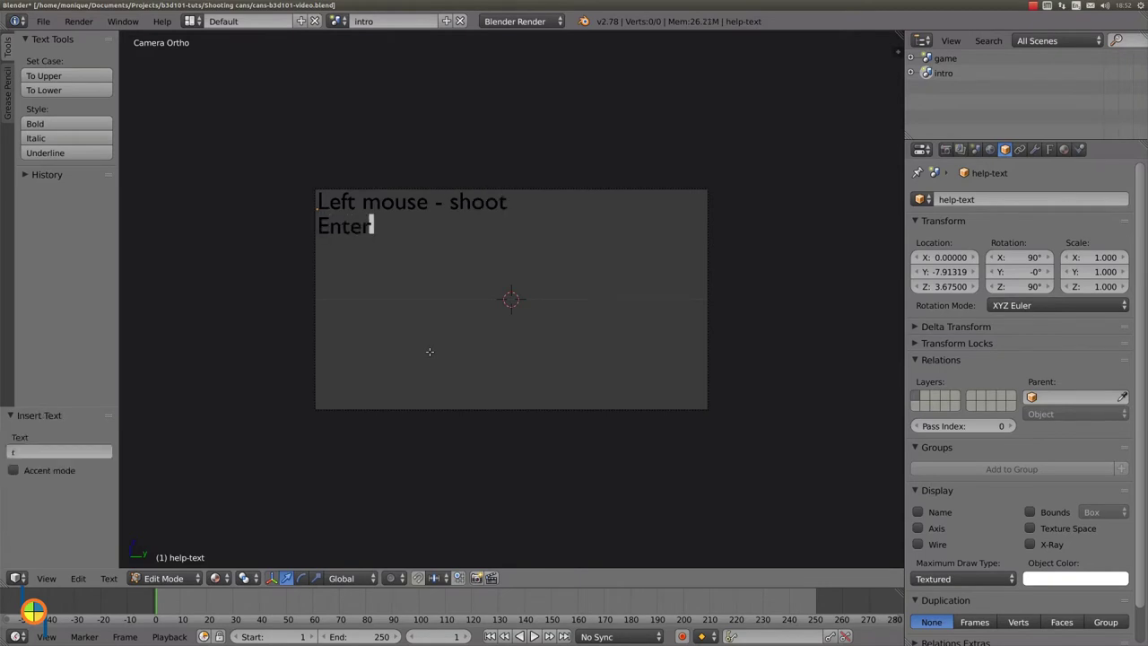
type(" - restart")
key("Return")
type("Esc - exit")
key("Return")
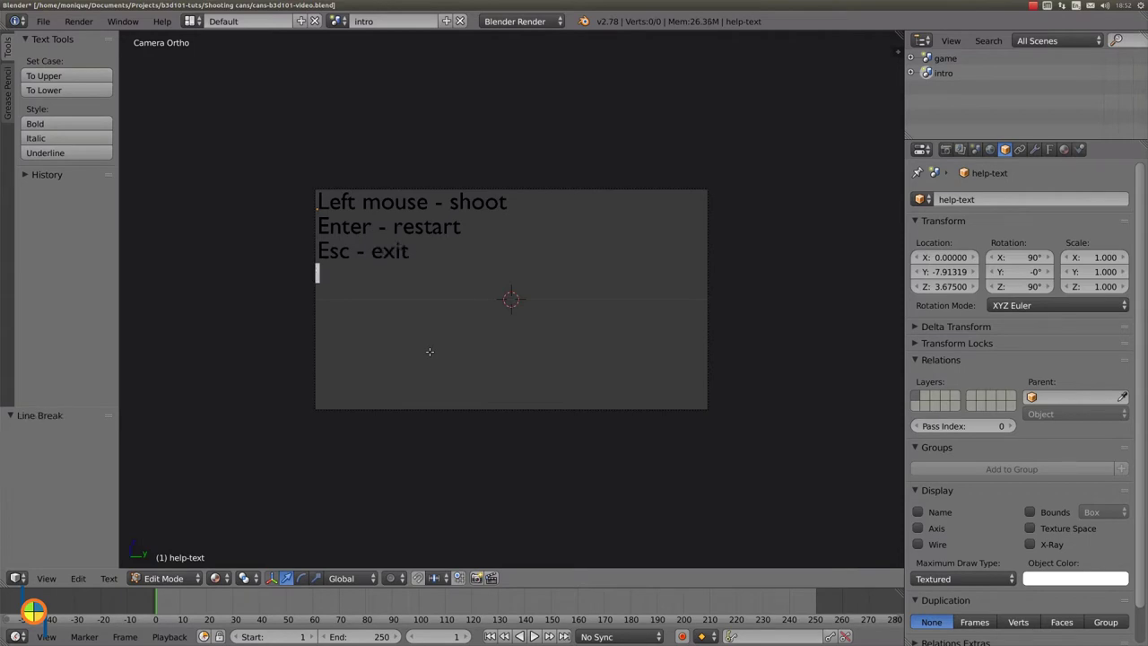
type("F12 - ")
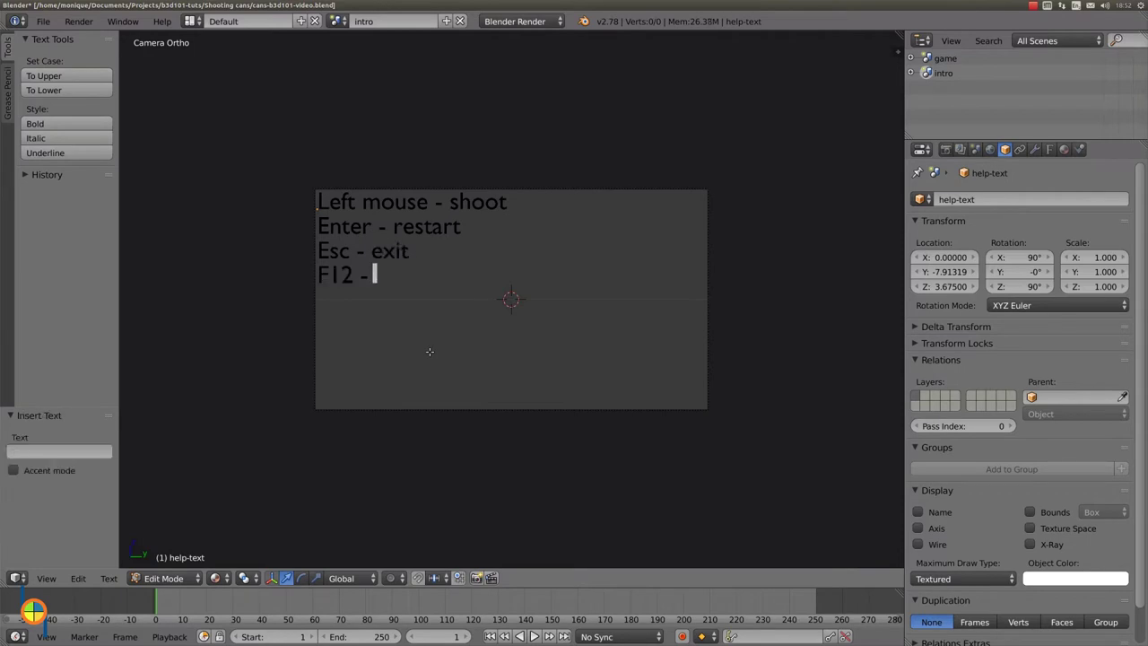
type("screenshot")
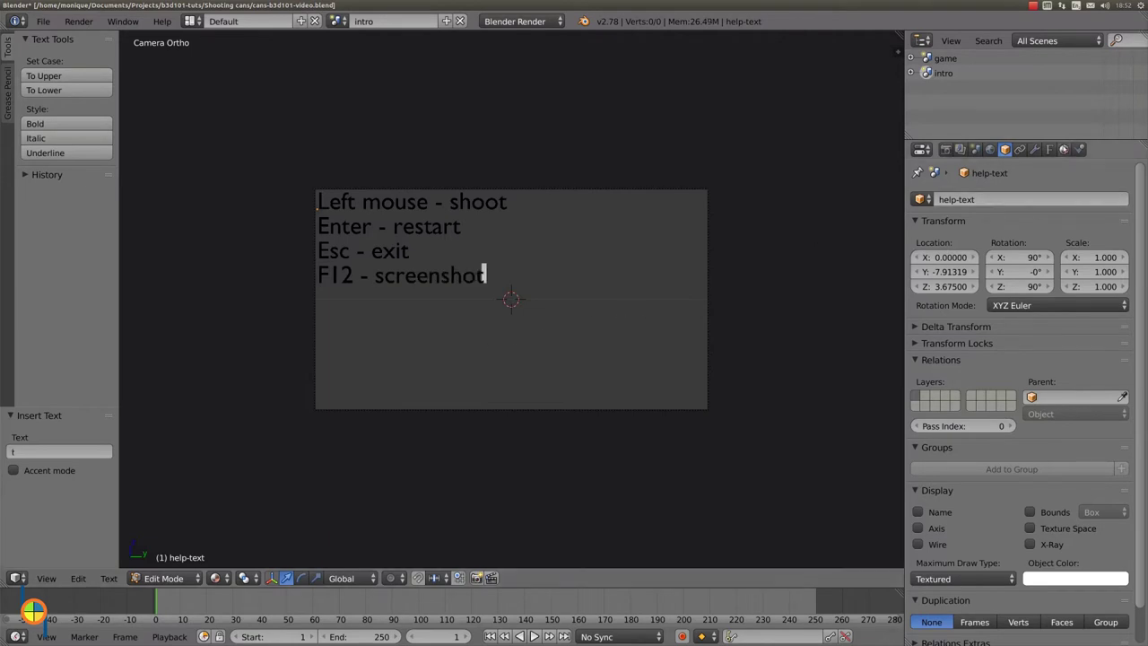
- Set the help text's font size to 0.5
left_click(1050, 151)
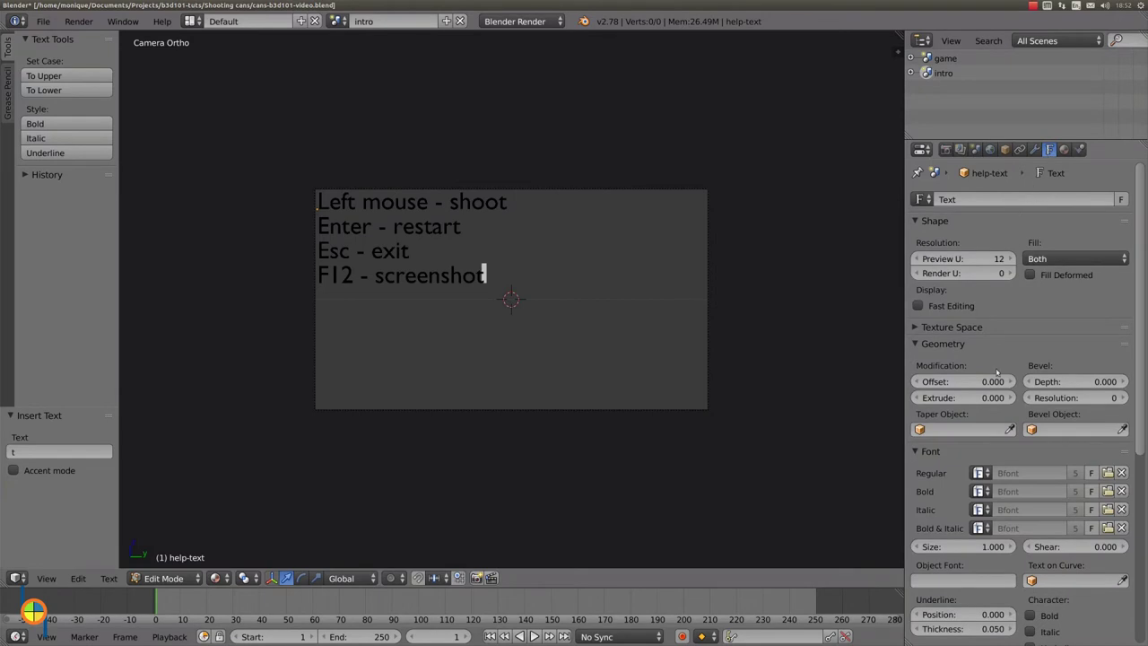
left_click_drag(969, 552, 967, 549)
type("0.5")
key("Return")
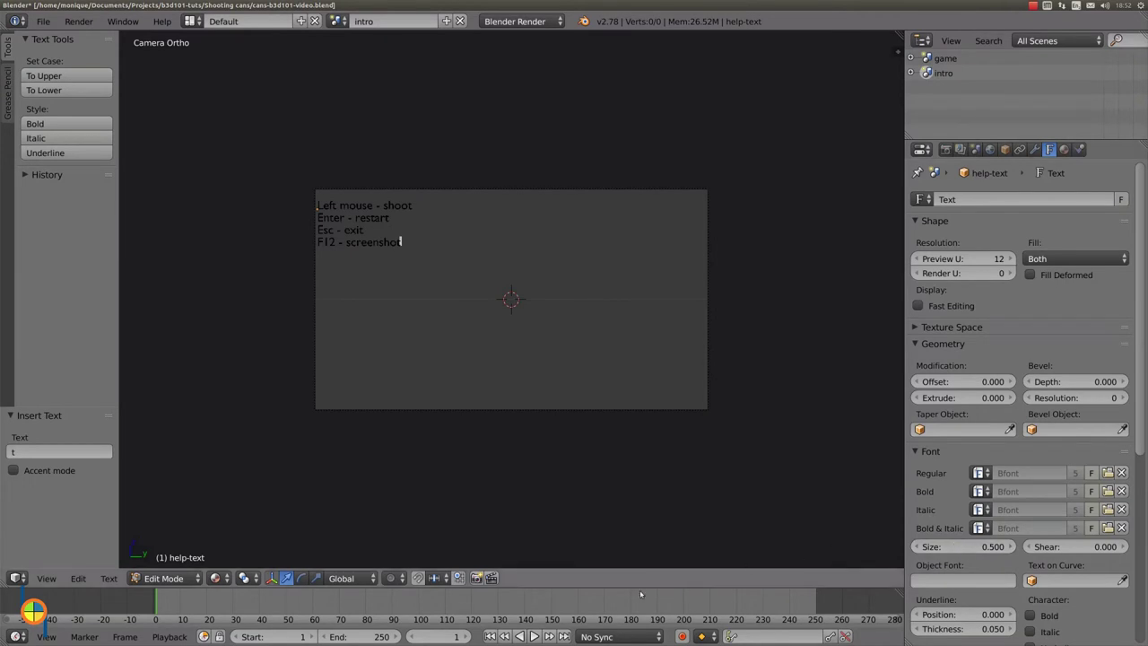
- Return to Object Mode and raise the help text slightly along Z
left_click(180, 579)
left_click(175, 487)
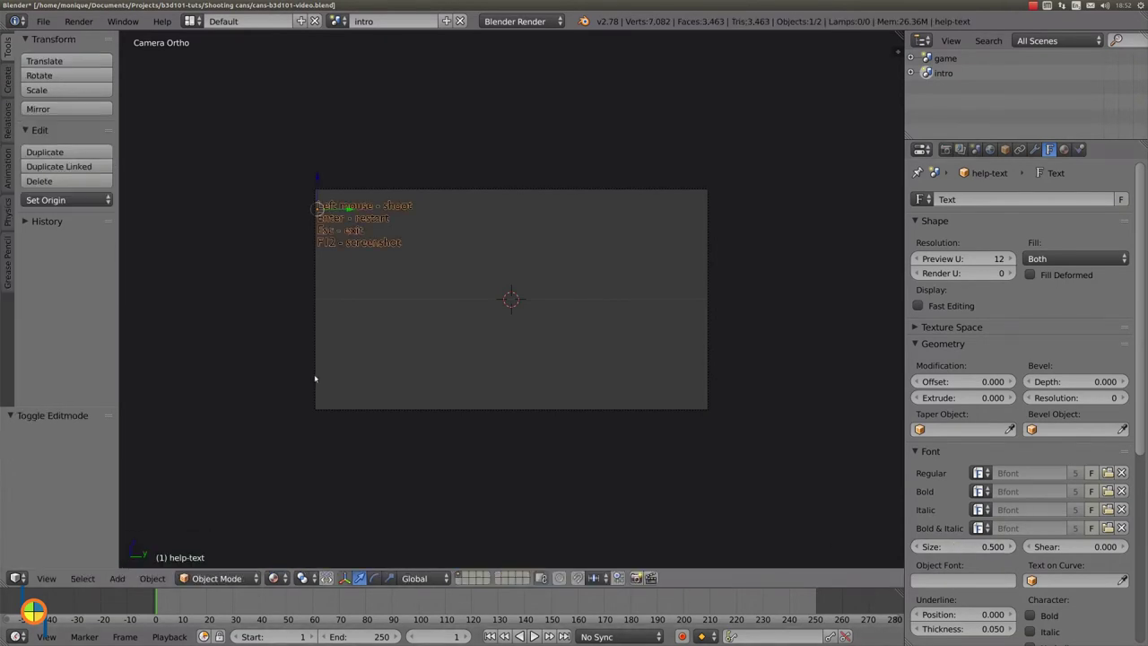
key("g")
key("z")
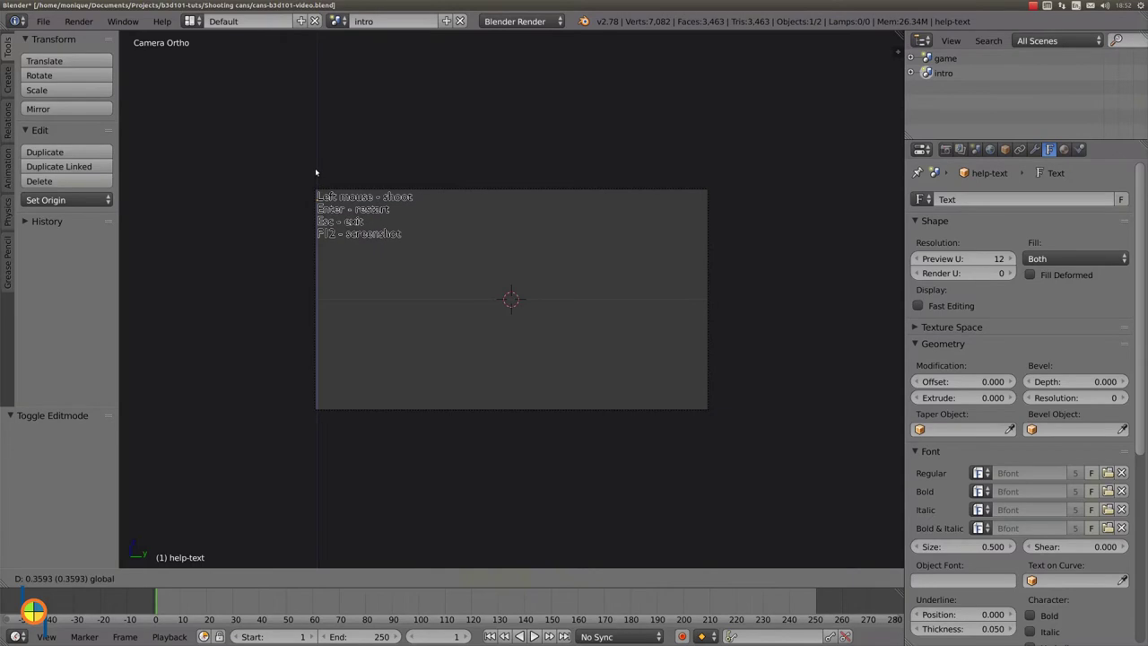
left_click(315, 168)
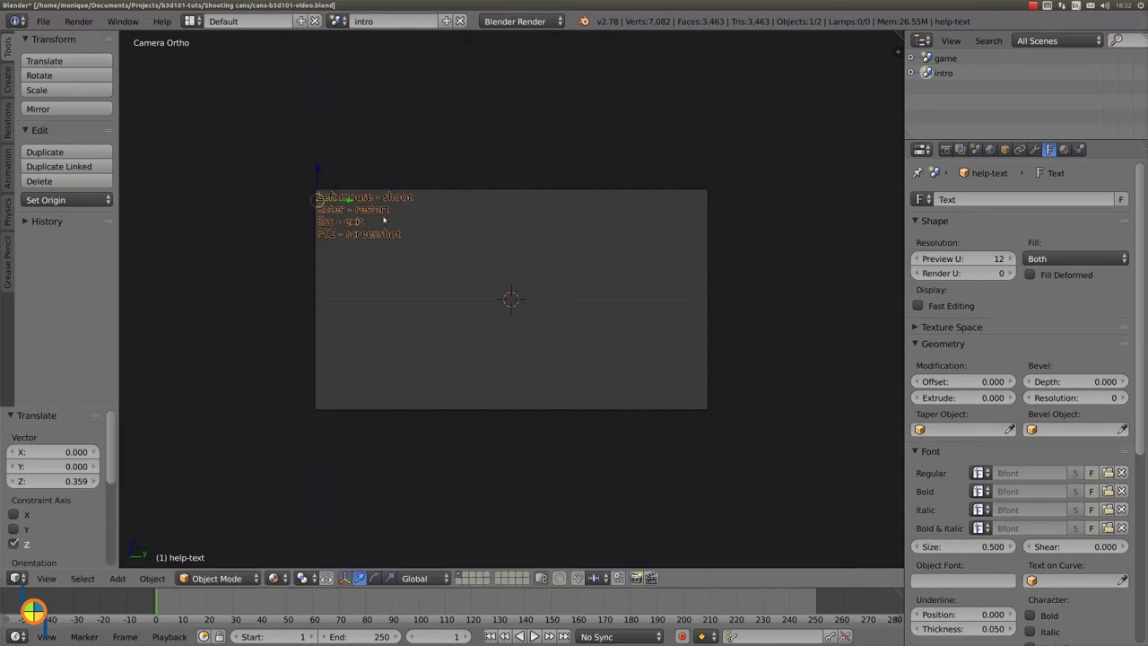
- Add a new text object rotated 90° on X and Z to face the camera
key("shift+a")
left_click(565, 276)
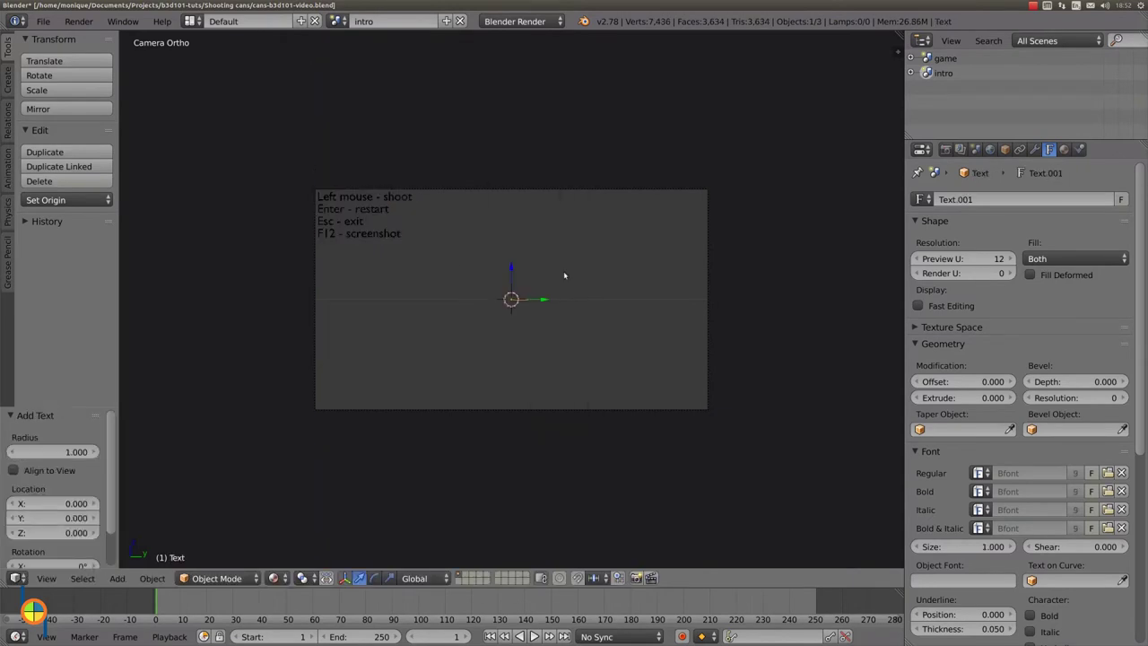
type("rx90")
key("Return")
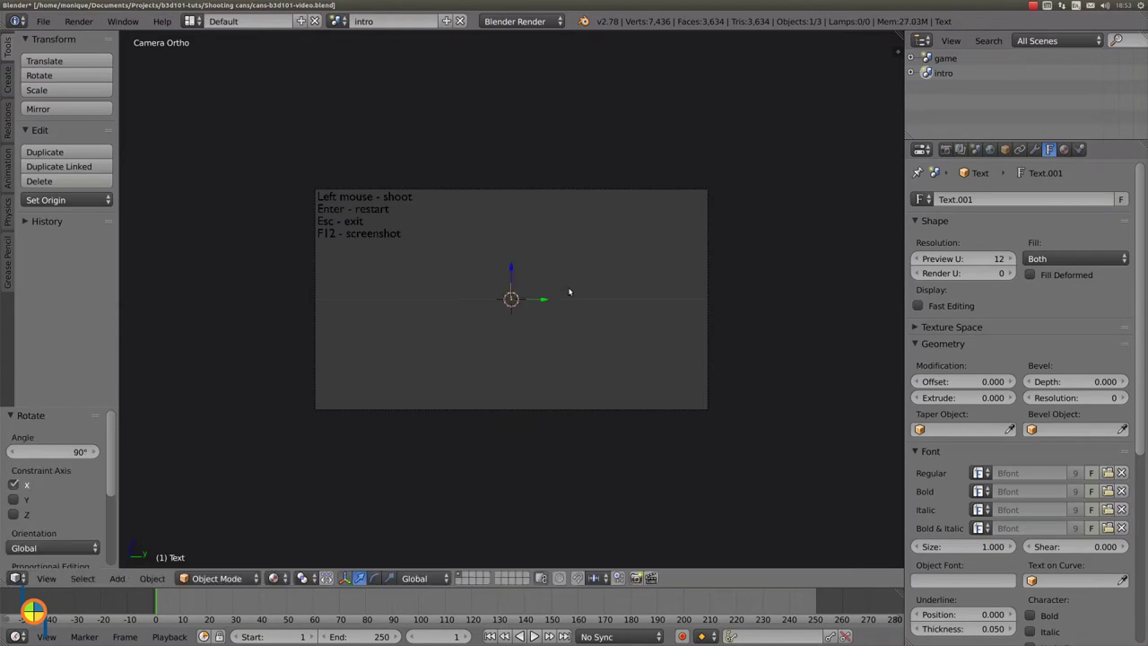
type("rz90")
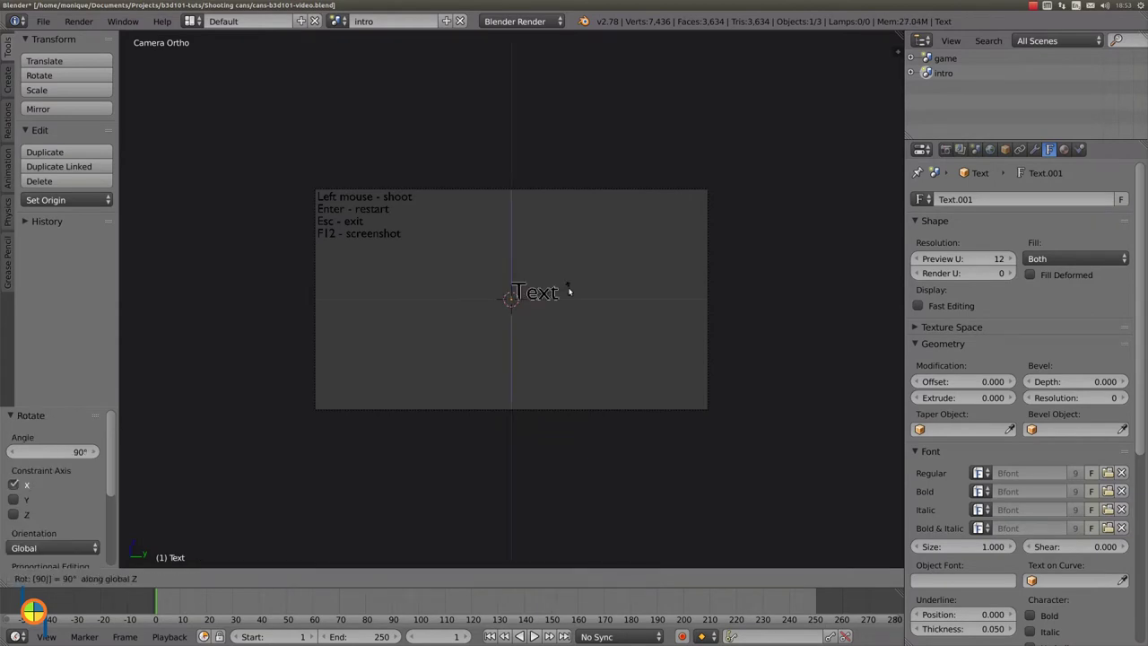
key("Return")
- Duplicate the text three times, placing copies around the original
key("shift+d")
left_click(626, 292)
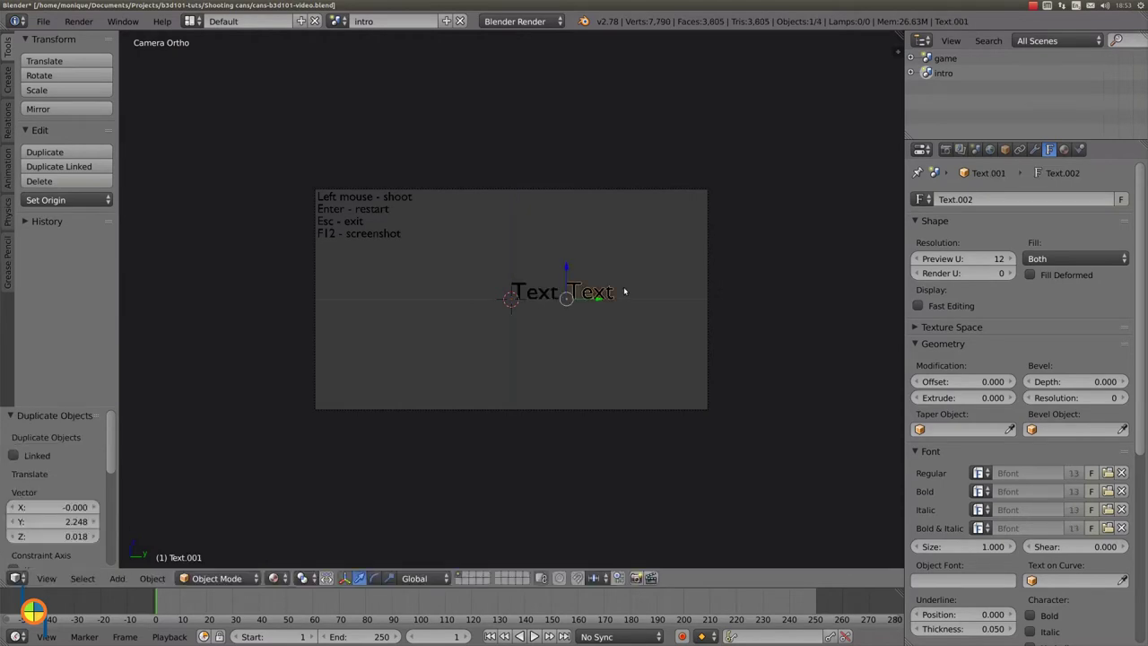
key("shift+d")
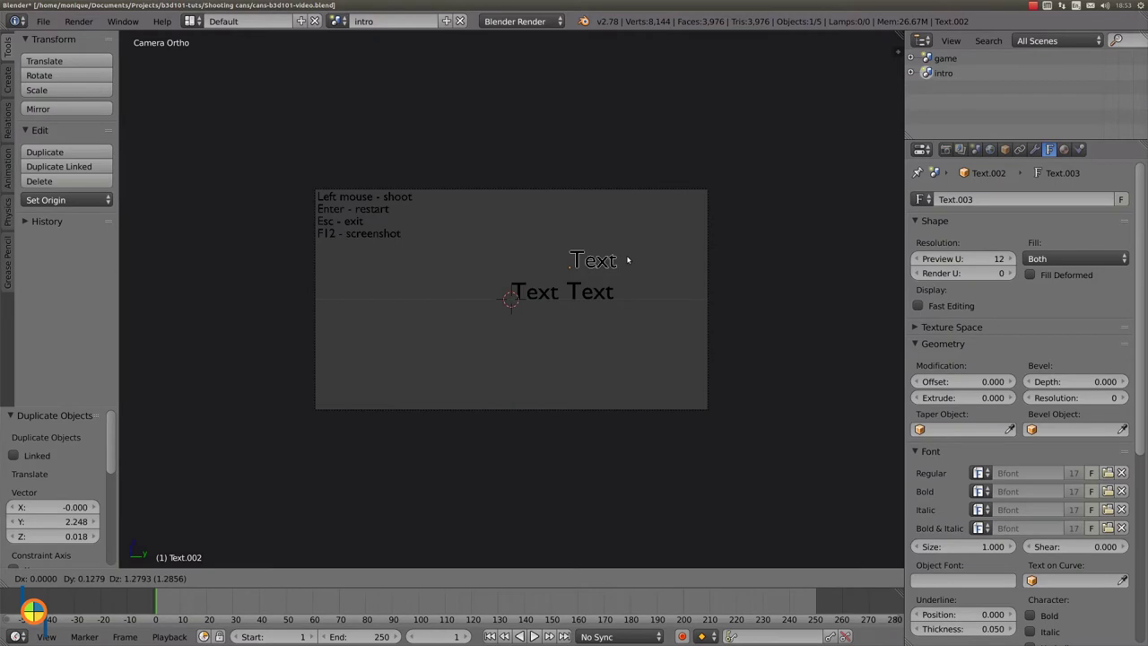
left_click(591, 266)
key("shift+d")
left_click(517, 261)
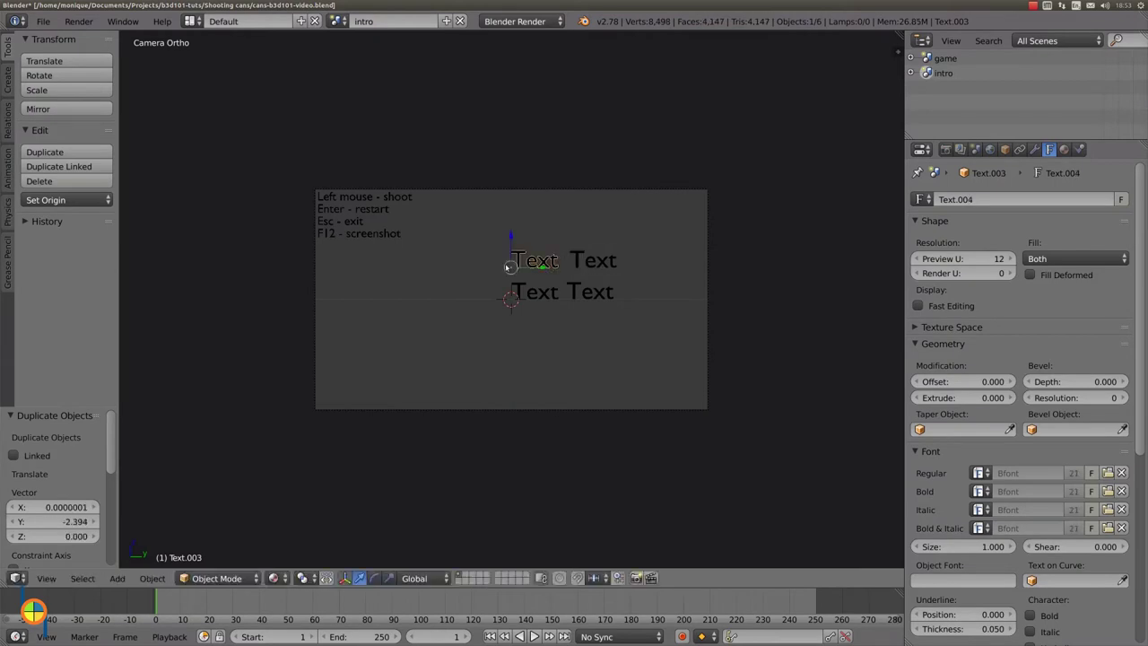
- Move one text copy to the camera frame's top-right corner
right_click(602, 269)
key("g")
key("x")
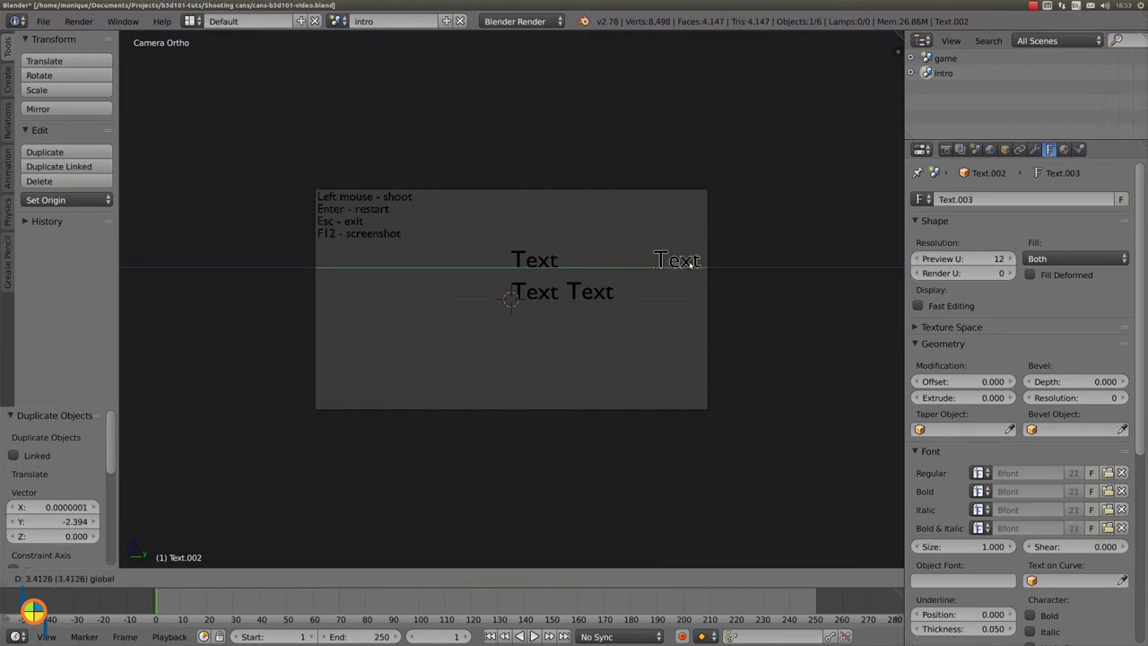
left_click(692, 263)
key("g")
key("z")
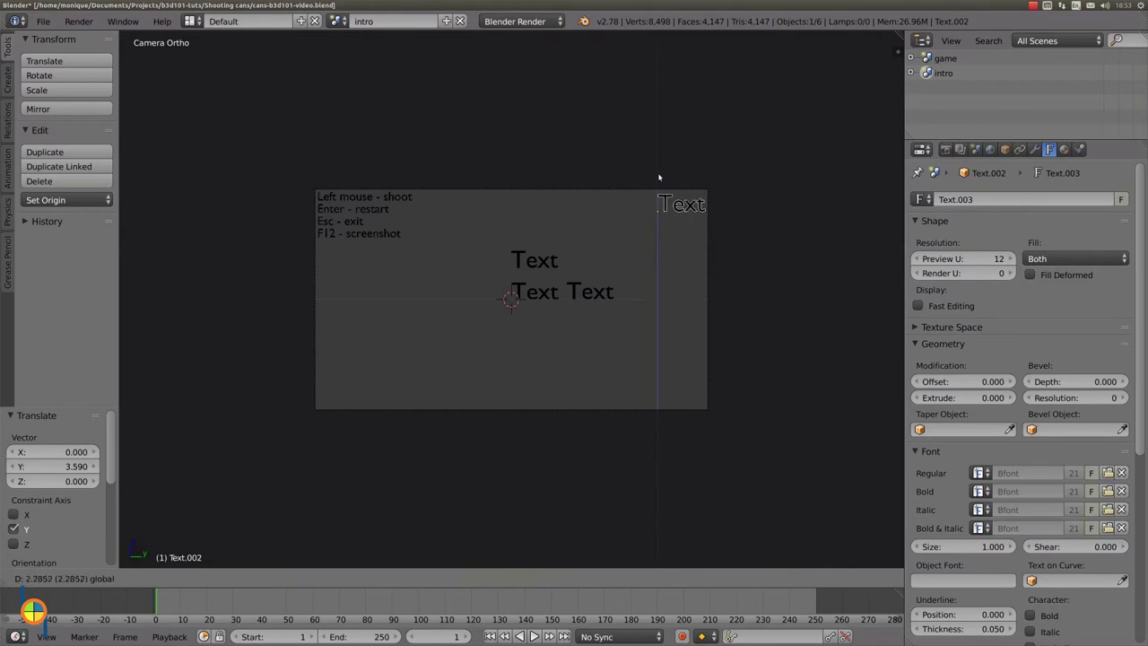
left_click(659, 180)
- Place another text directly below the top-right label
right_click(607, 286)
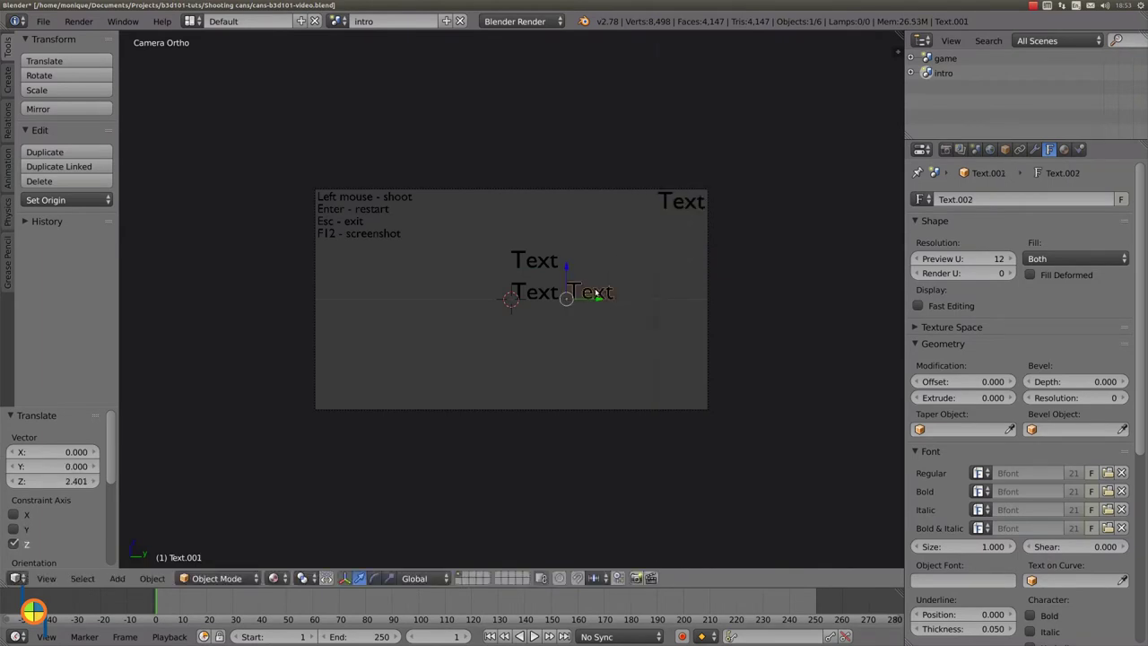
key("g")
key("y")
left_click(664, 278)
key("g")
key("z")
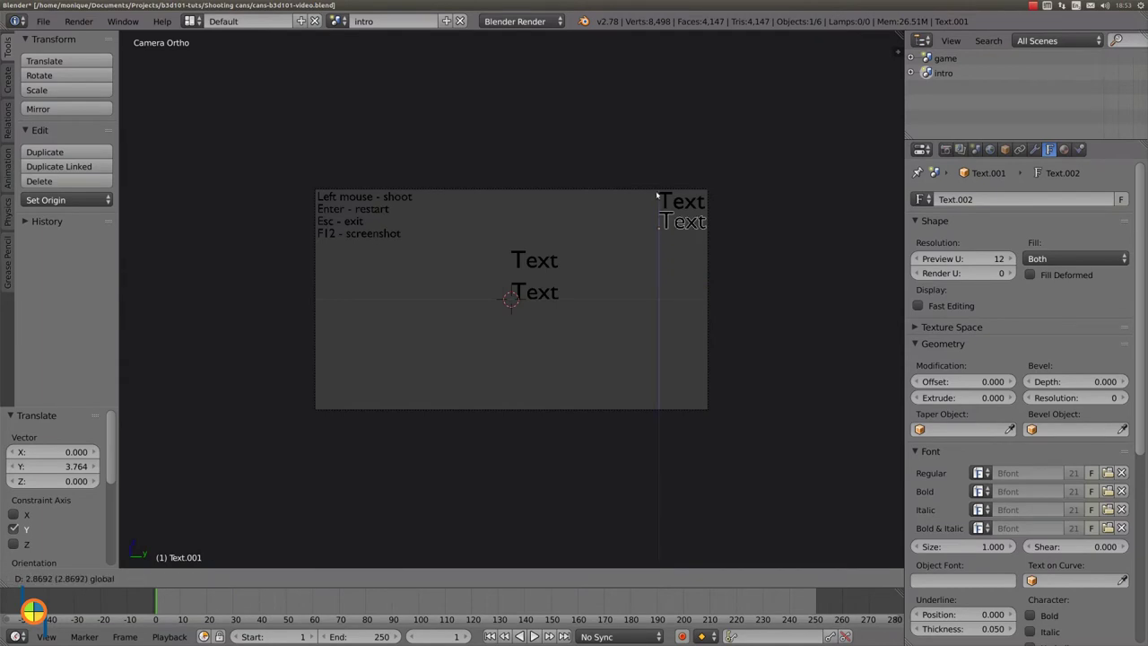
left_click(684, 236)
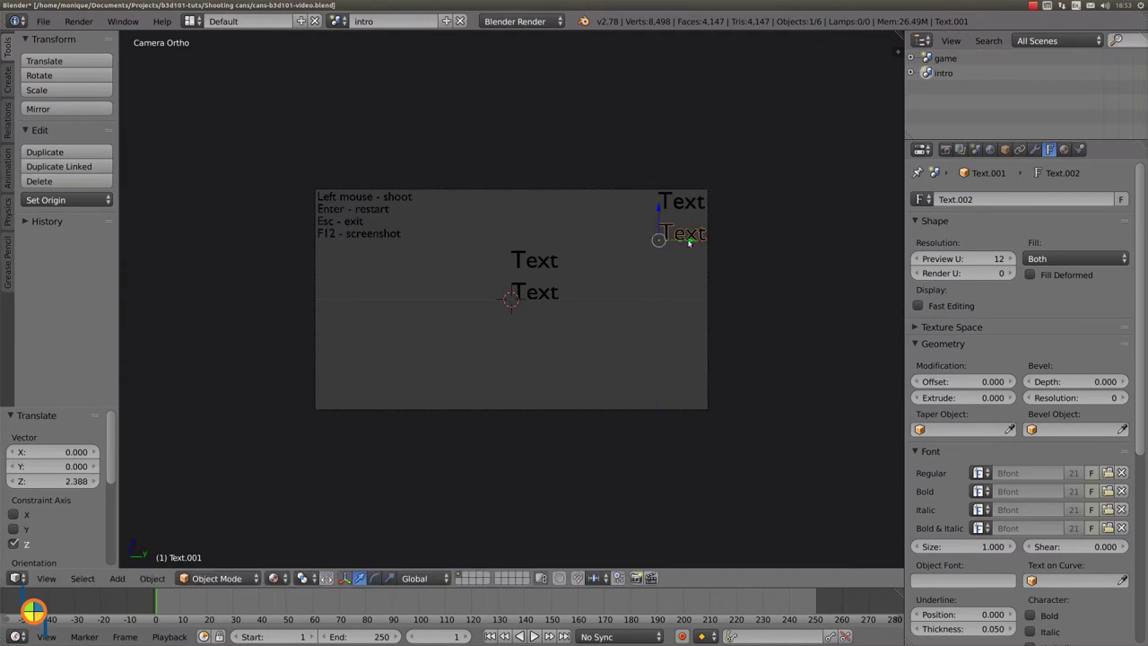
key("g")
key("y")
left_click(689, 243)
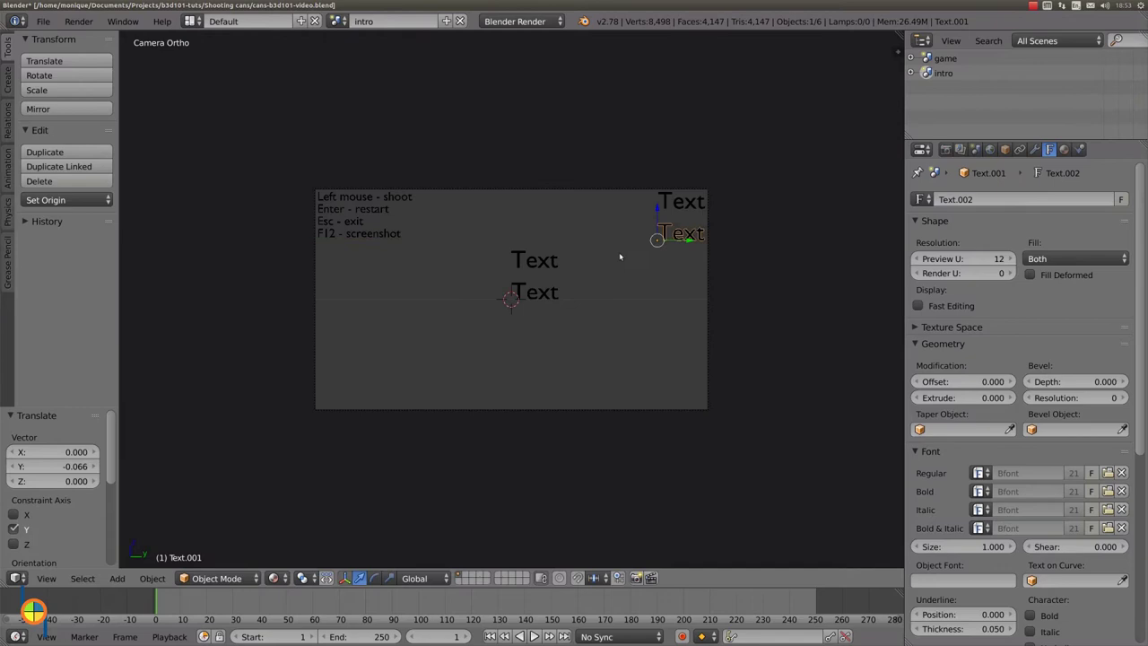
- Move a third text to the left of the top-right label
right_click(547, 268)
key("g")
key("x")
key("y")
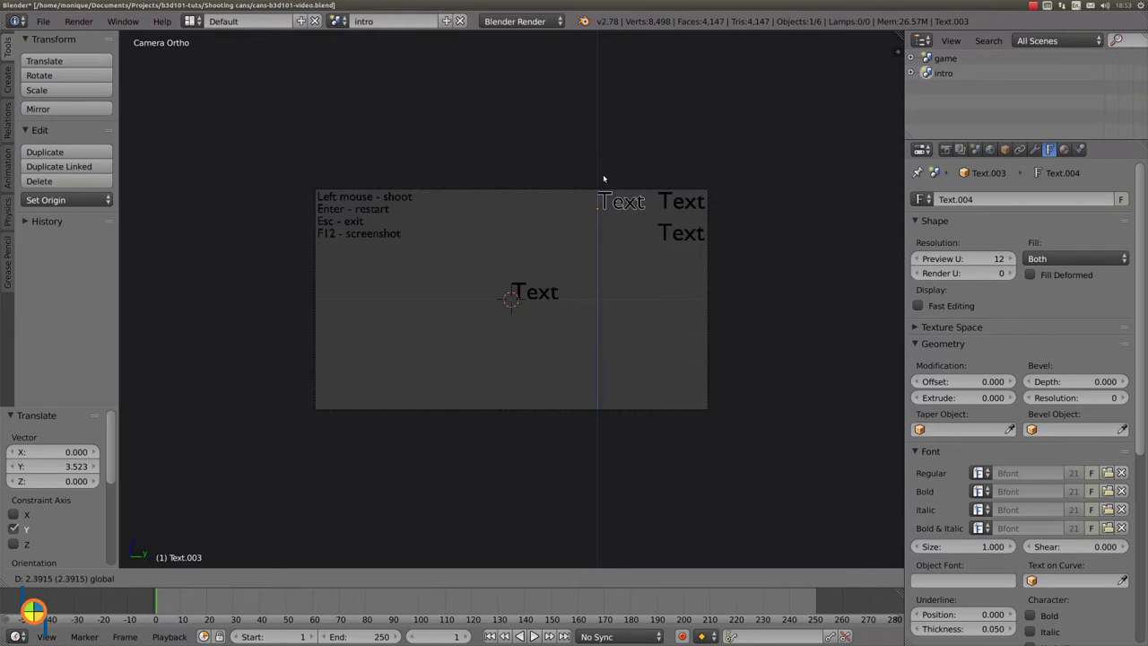
left_click(603, 178)
- Place the last text in the second row under the top-left label
right_click(552, 298)
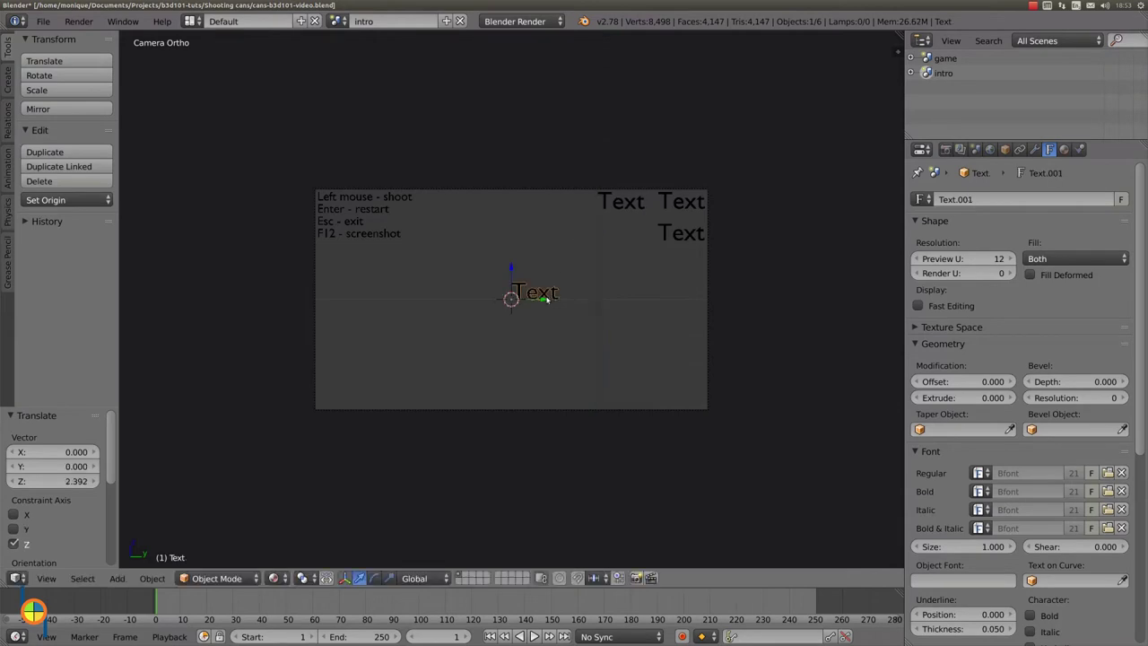
key("g")
key("y")
left_click(617, 289)
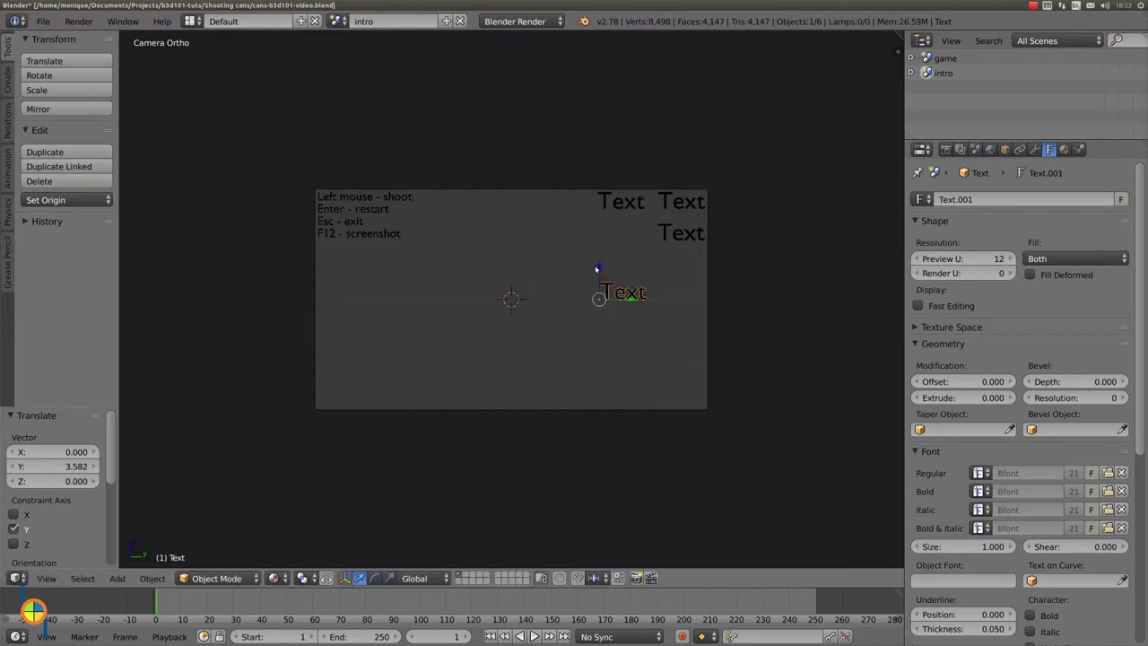
key("g")
key("z")
left_click(604, 207)
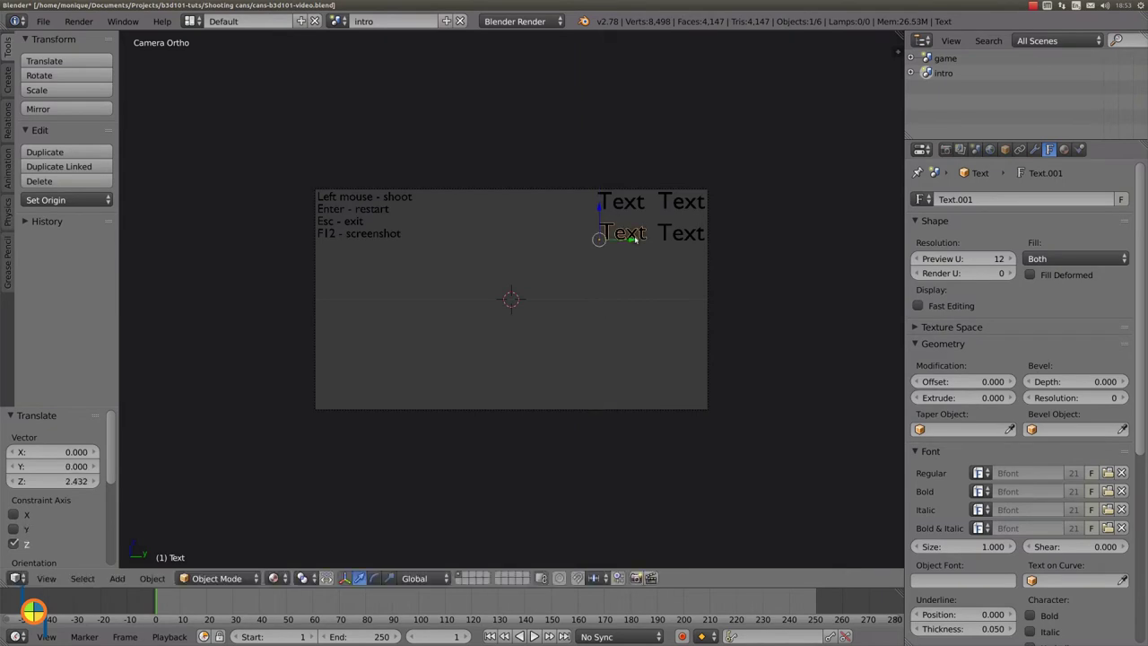
key("g")
key("y")
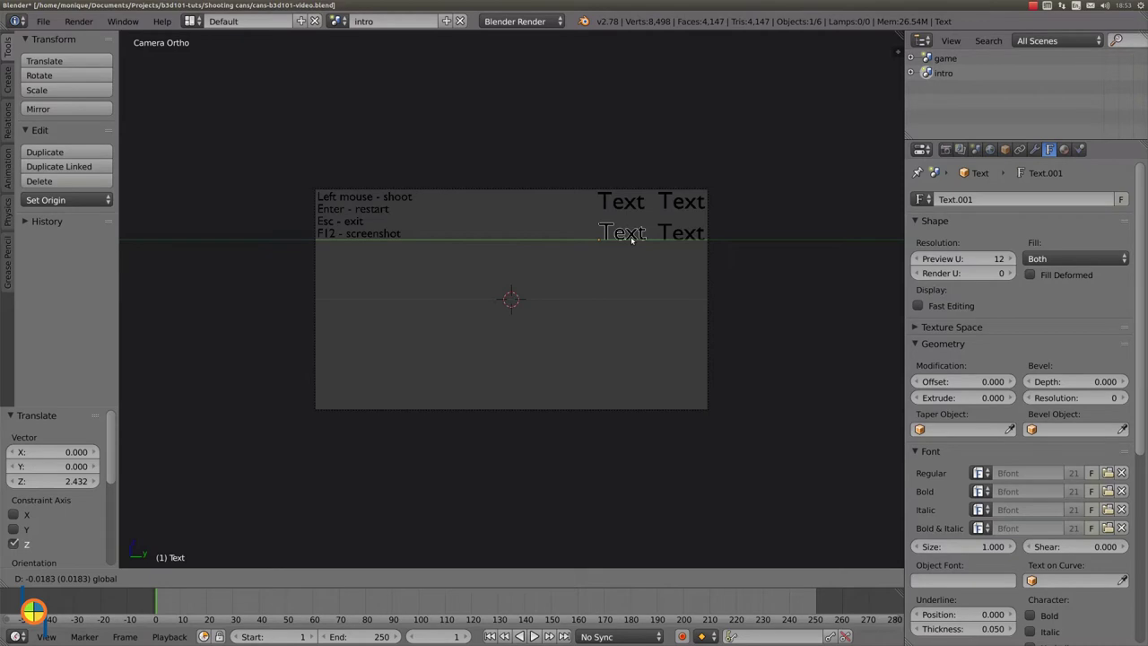
left_click(894, 212)
- Rename two of the text objects 'hits' and 'shots'
left_click(1005, 149)
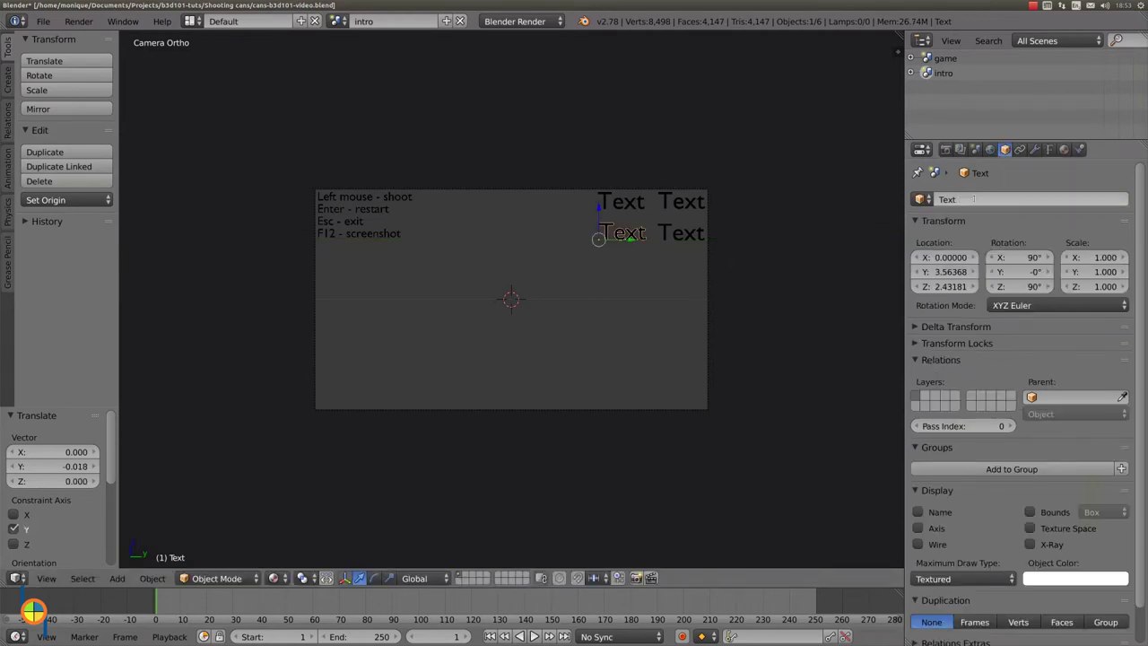
left_click(973, 199)
type("hits")
key("Return")
right_click(704, 232)
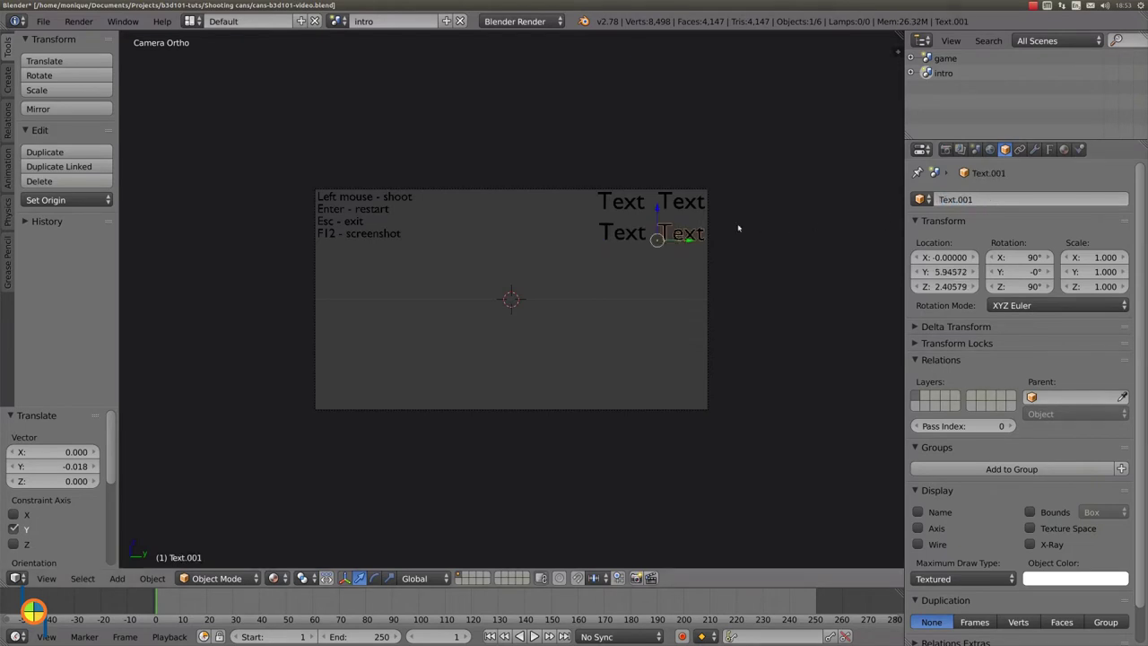
left_click(960, 199)
type("shots")
key("Return")
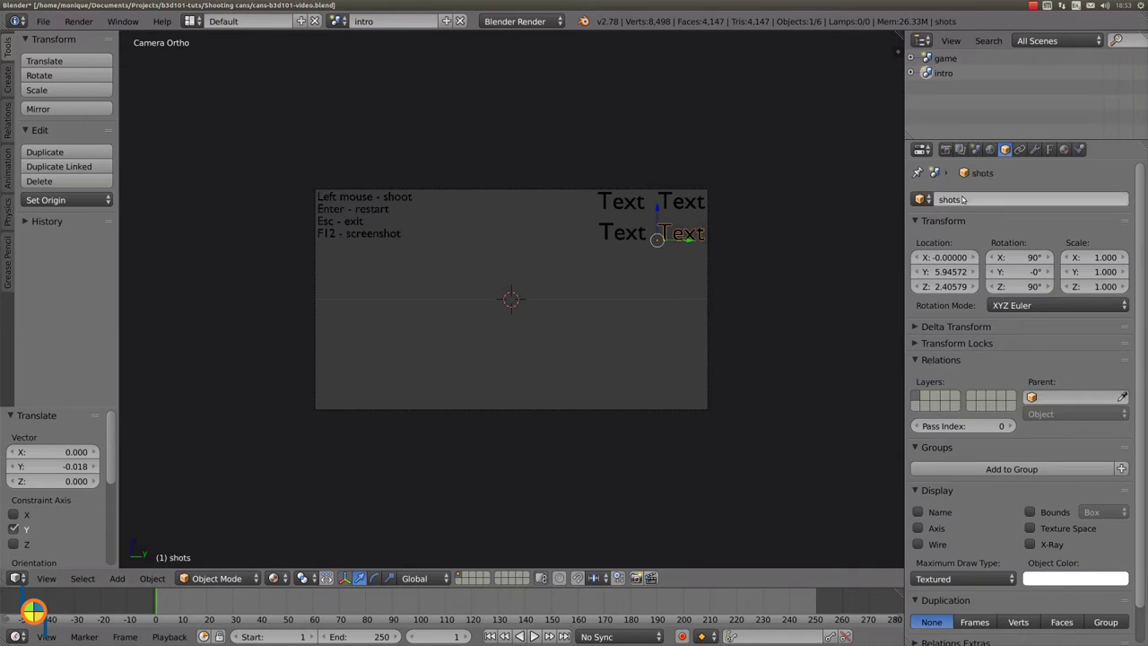
- Rename the upper-right text 'nr-of-shots' and the upper-left text 'nr-of-hits'
right_click(686, 205)
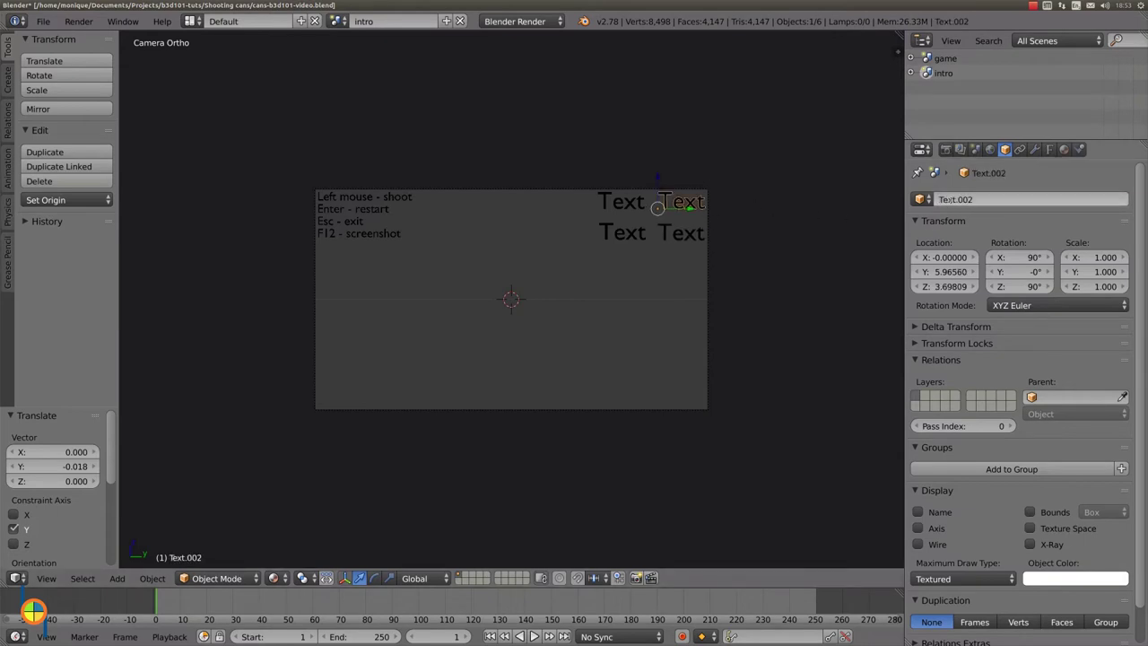
double_click(953, 199)
type("mi")
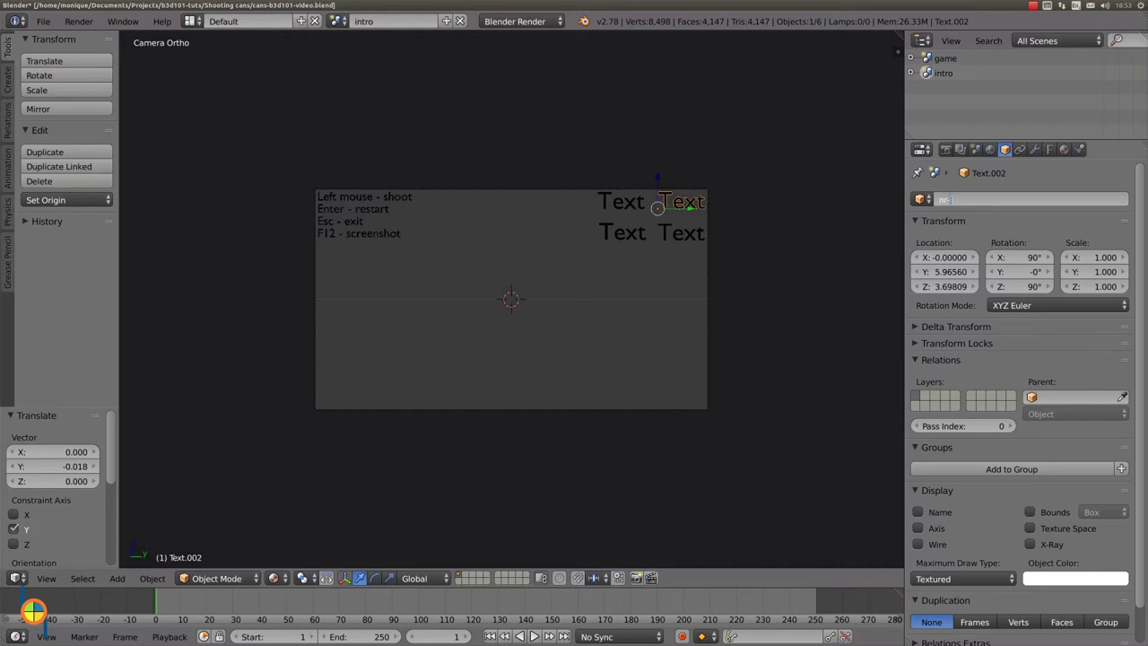
type("sseds")
type("hots")
key("Return")
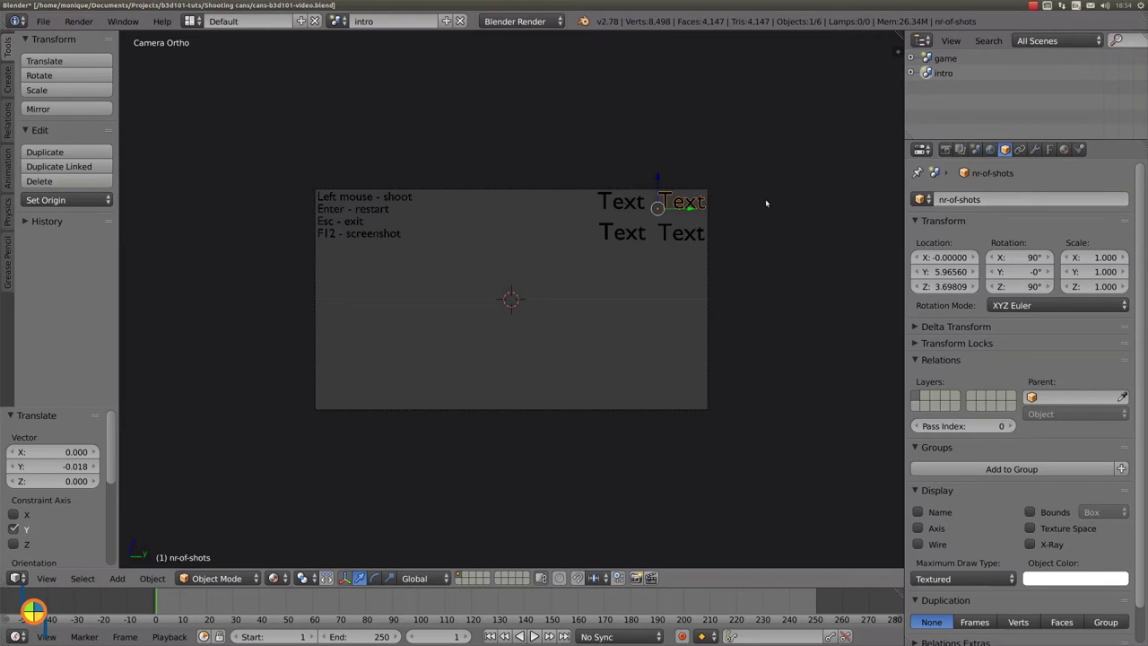
right_click(622, 202)
left_click(956, 200)
type("m")
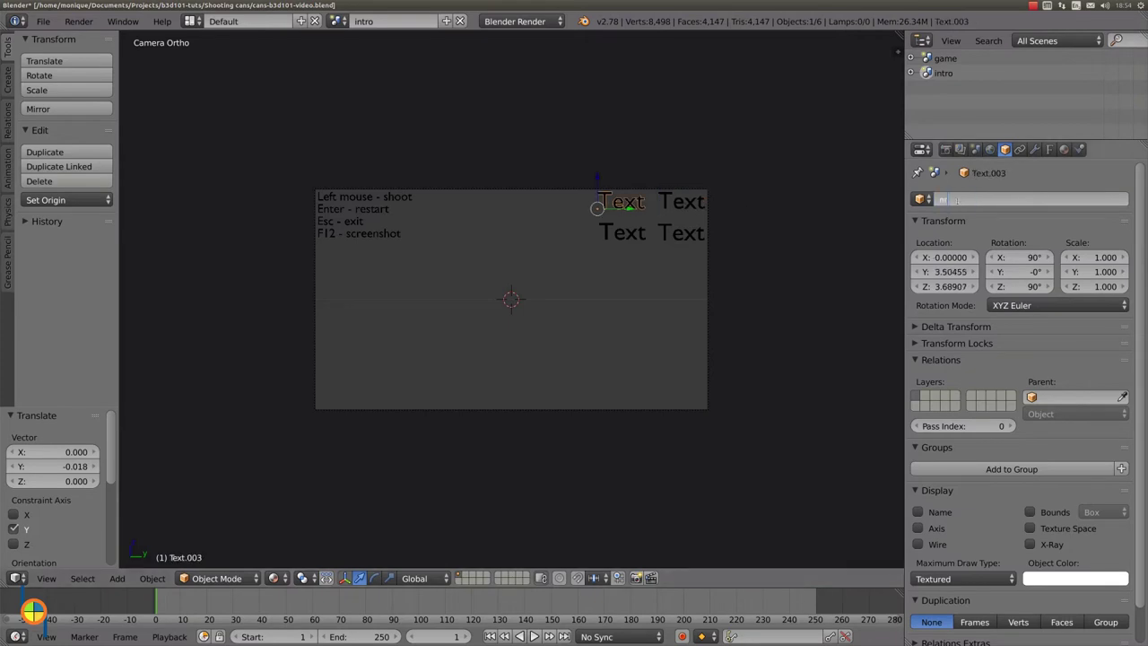
type("of-hits")
key("Return")
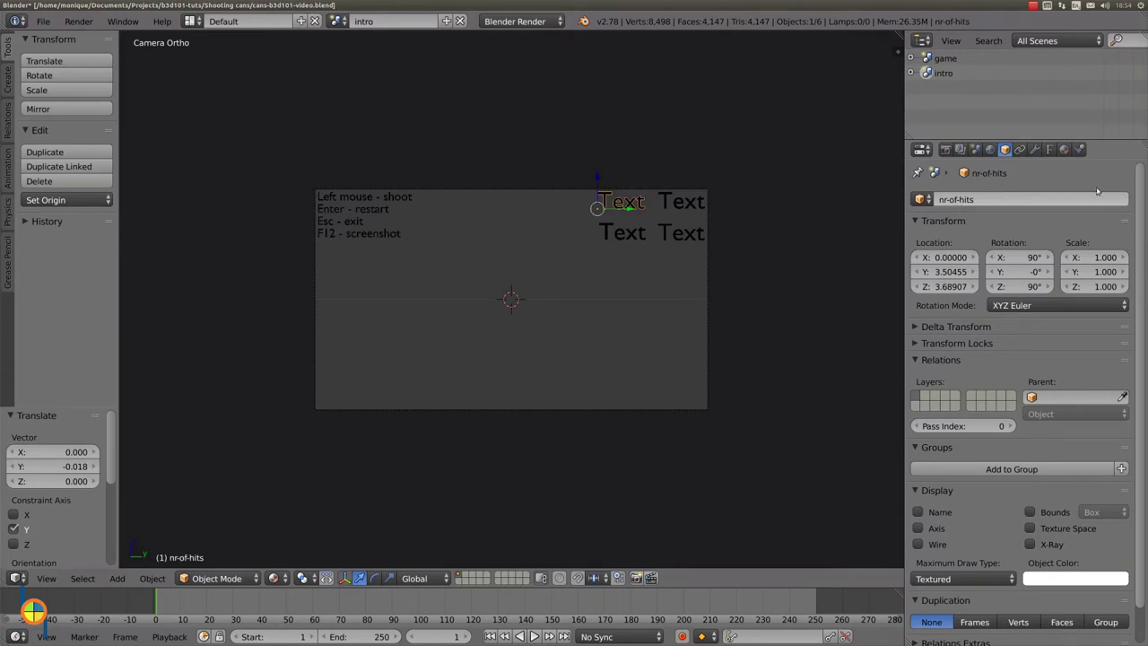
- Give nr-of-hits a green object color and nr-of-shots a red one
left_click(1064, 580)
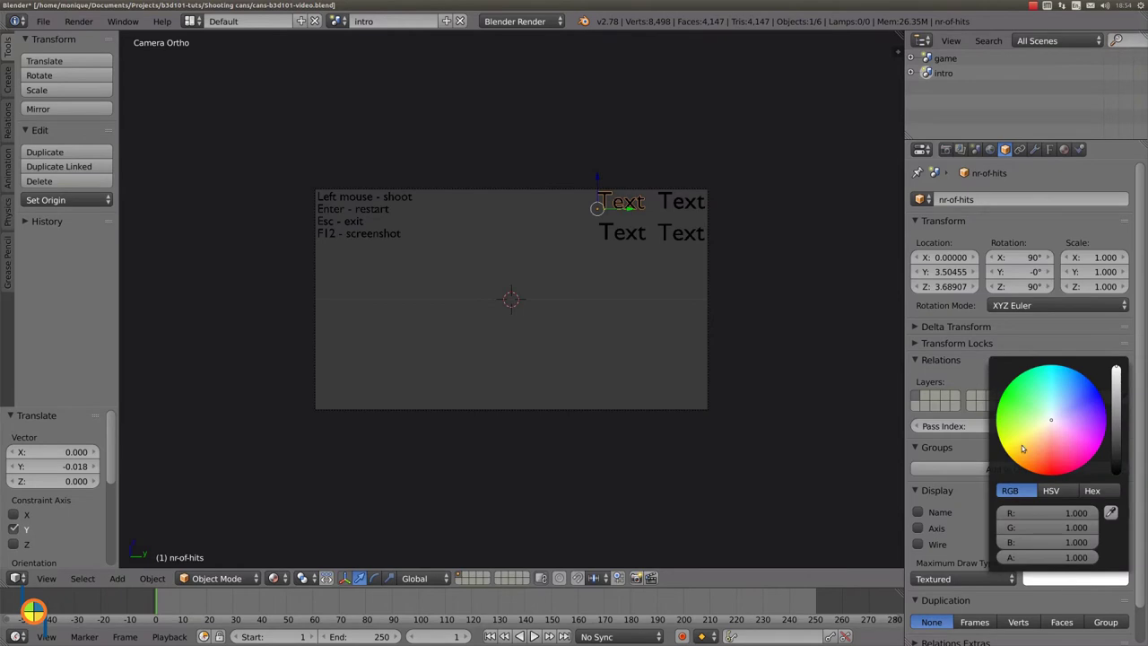
left_click(1011, 412)
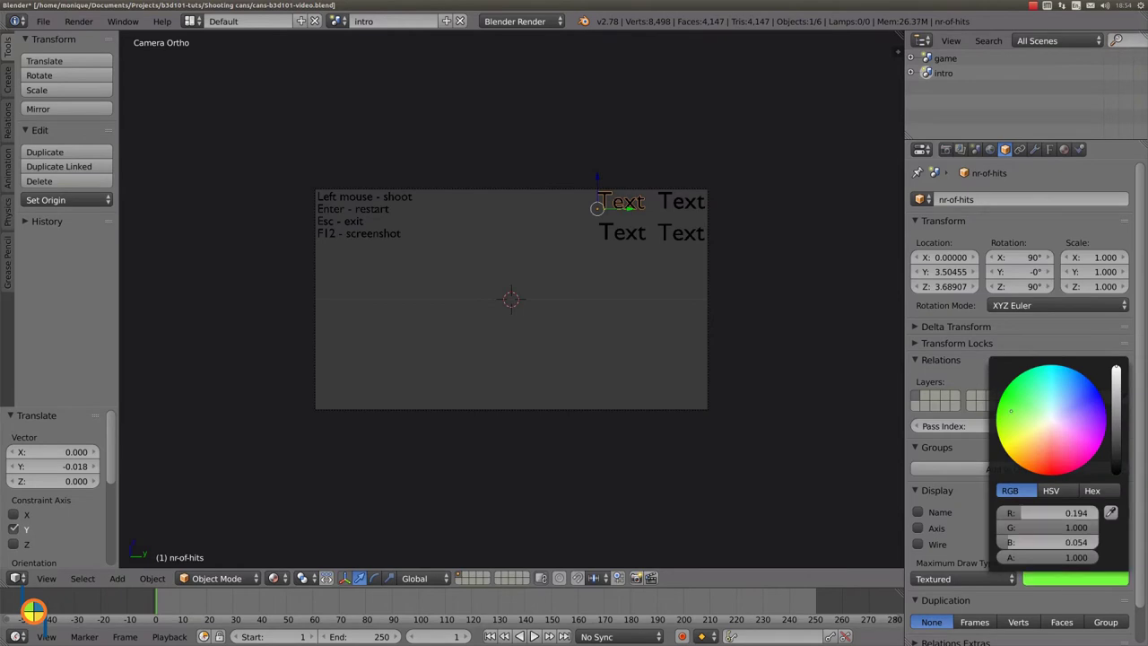
right_click(684, 207)
left_click(1064, 579)
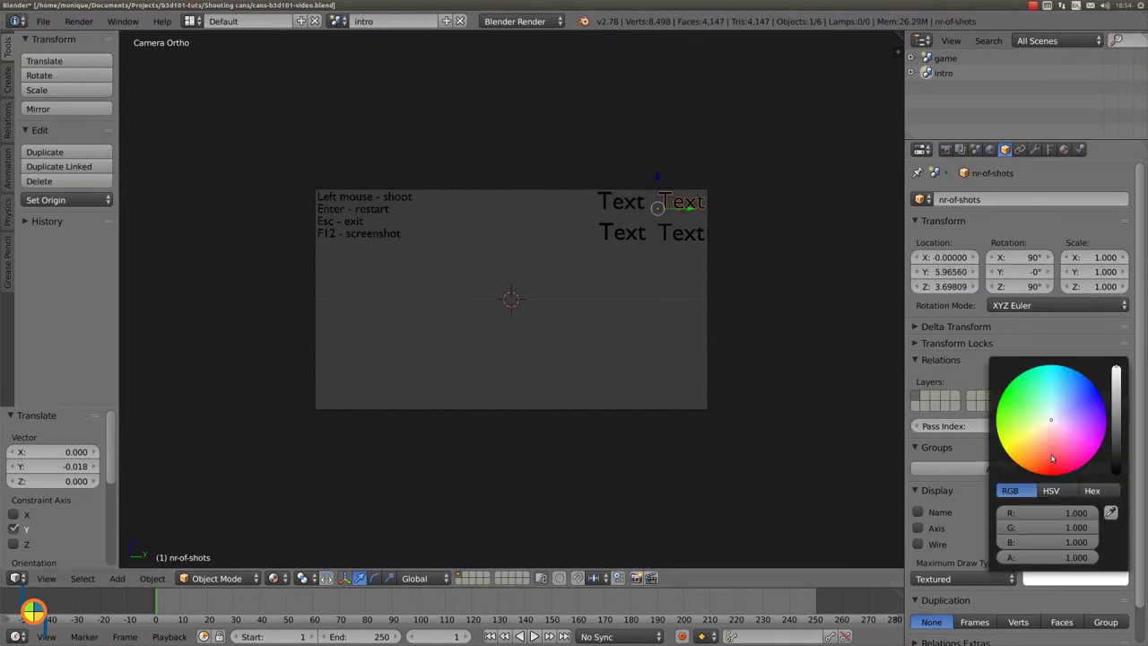
left_click(1049, 465)
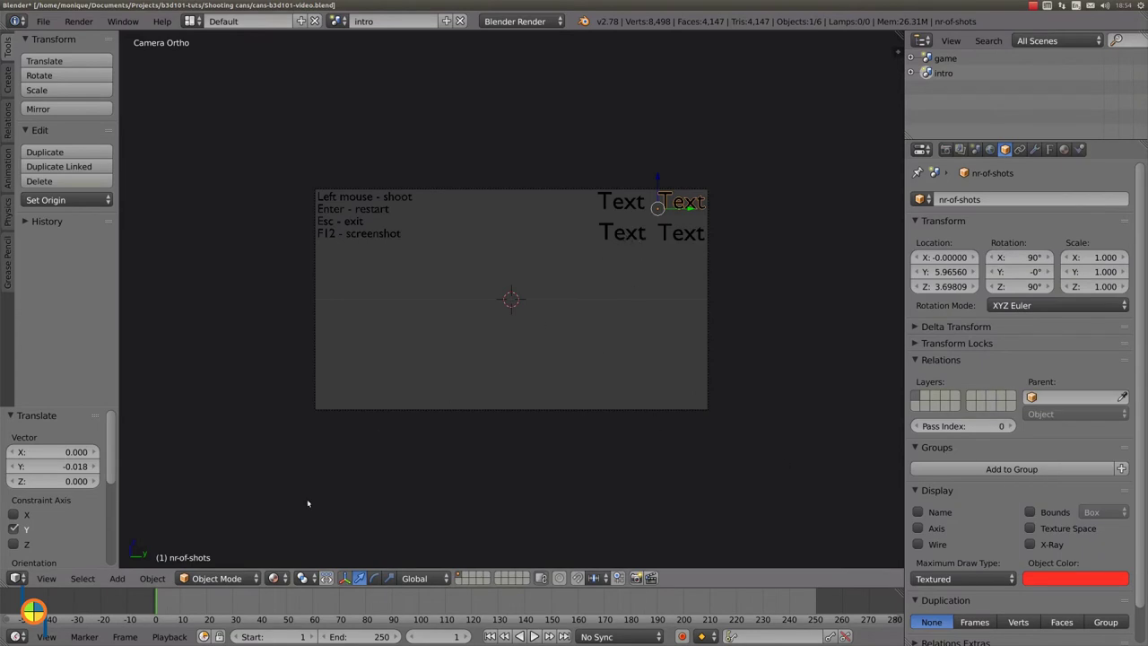
key("ctrl+z")
left_click(224, 579)
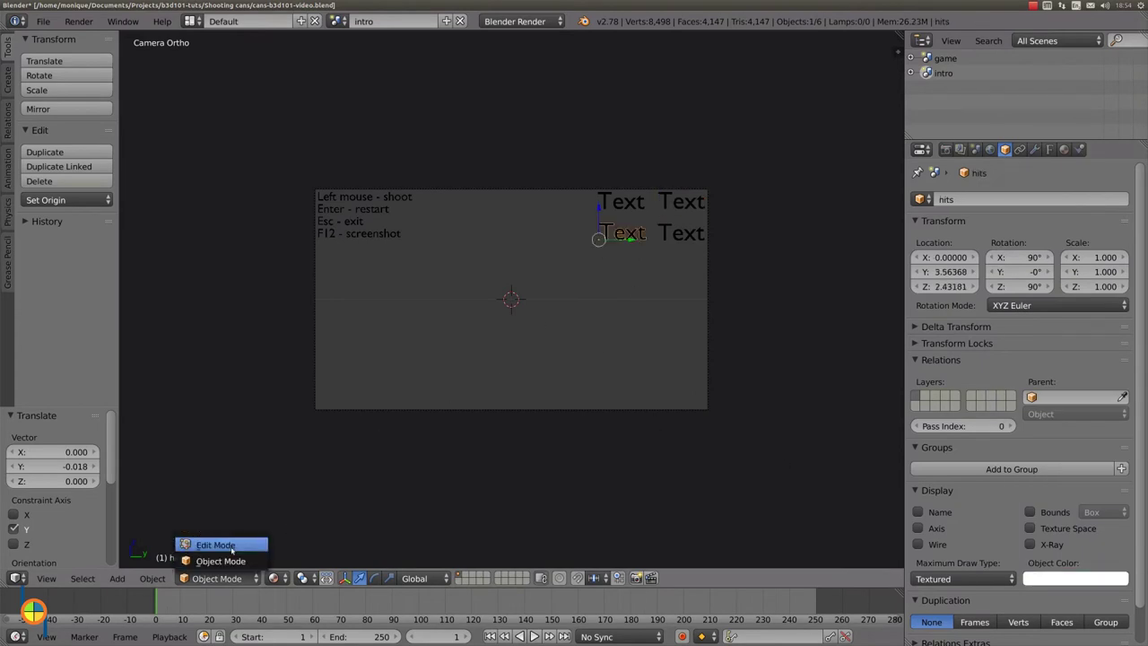
- Replace the lower-left placeholder text with 'Hits' and set its font size to 0.5
left_click(232, 544)
key("BackSpace")
key("BackSpace")
key("BackSpace")
key("BackSpace")
type("Hits")
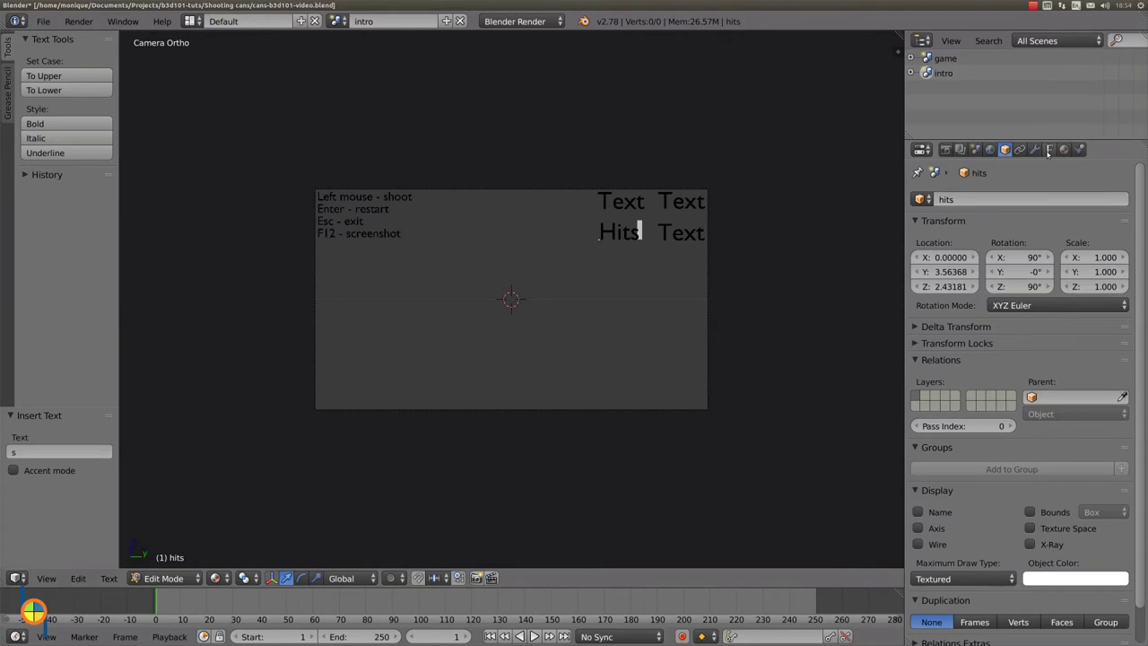
left_click(1050, 149)
left_click_drag(967, 551, 964, 547)
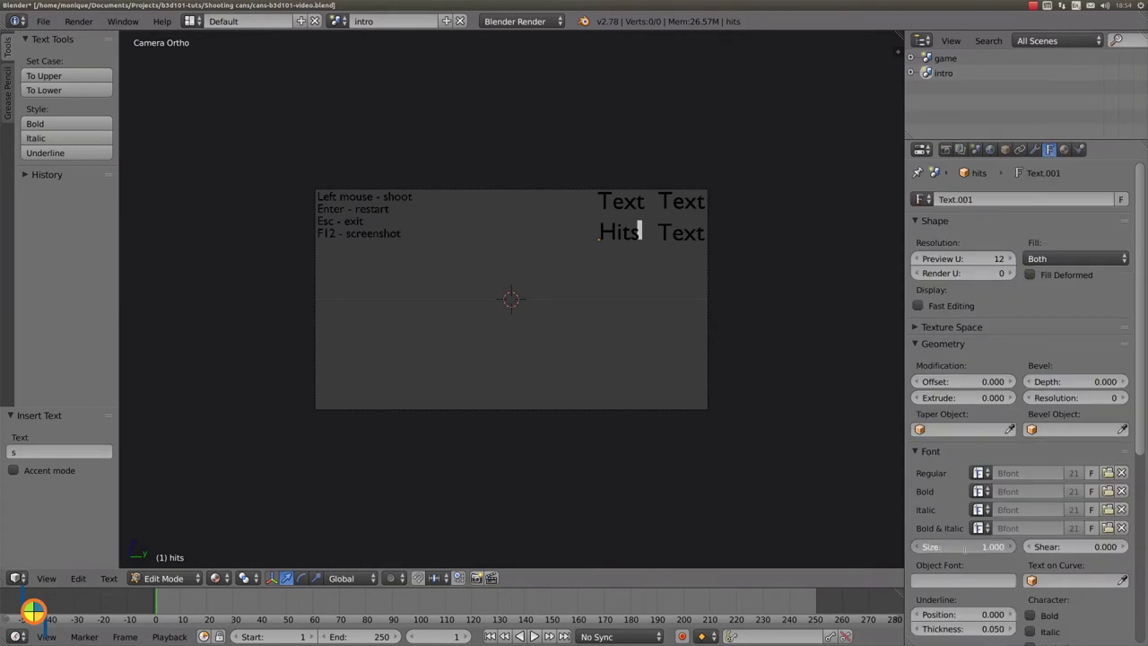
type("0.5")
key("Return")
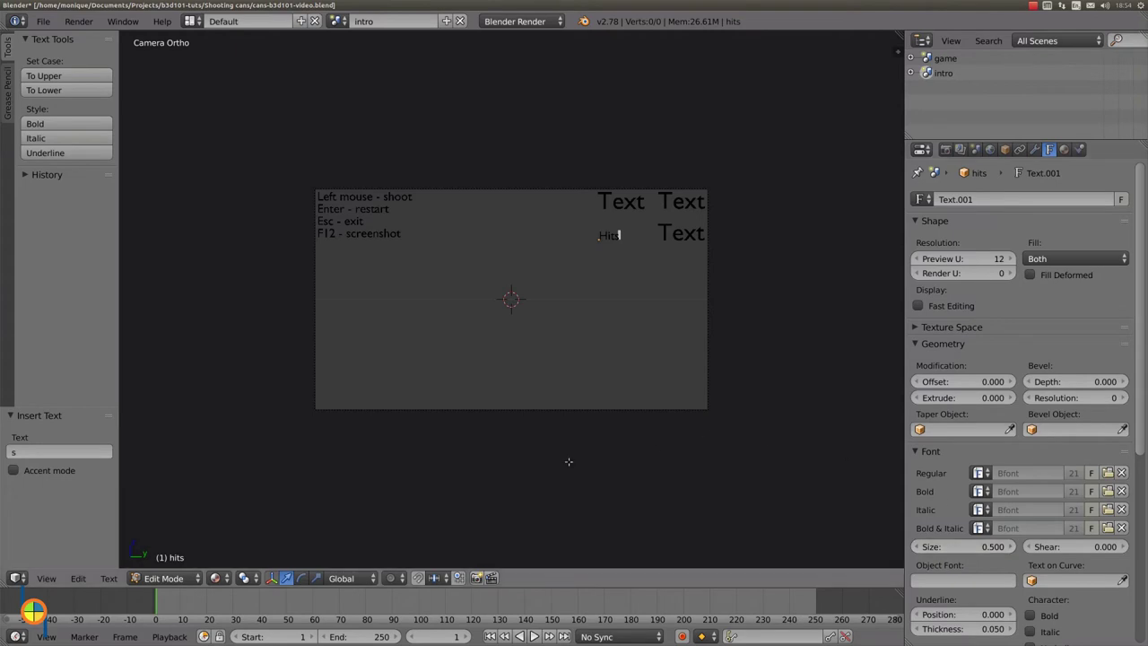
left_click(162, 577)
- Return to Object Mode and move the Hits label under the upper-left Text counter
left_click(172, 561)
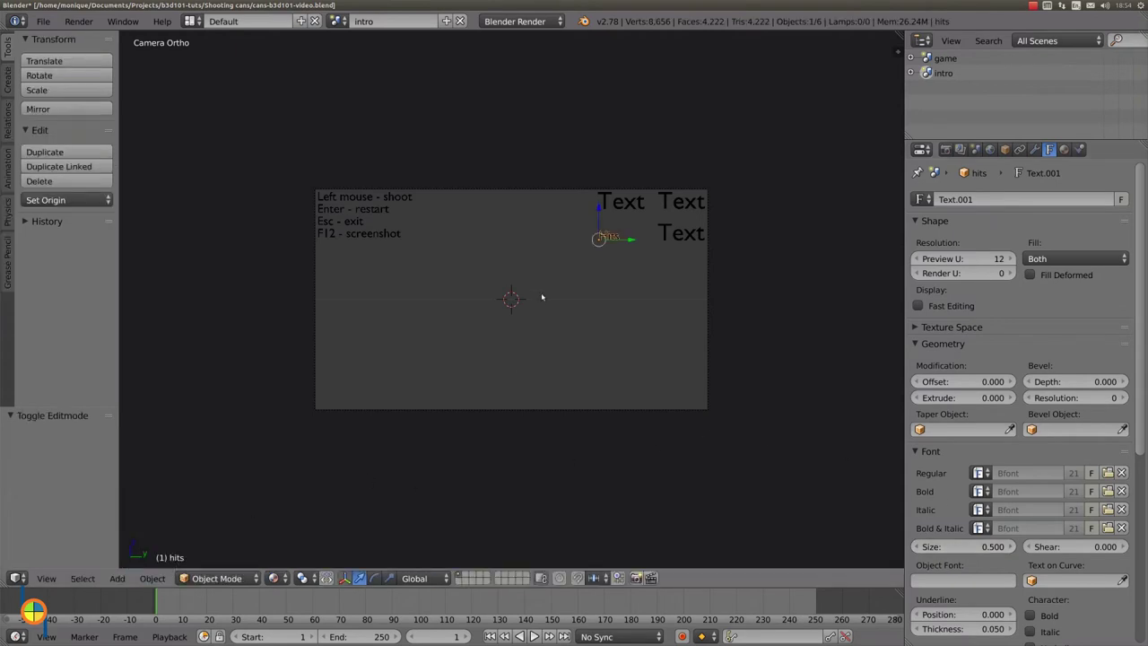
mouse_move(632, 240)
left_mouse_down()
mouse_move(645, 239)
mouse_move(615, 203)
left_mouse_up()
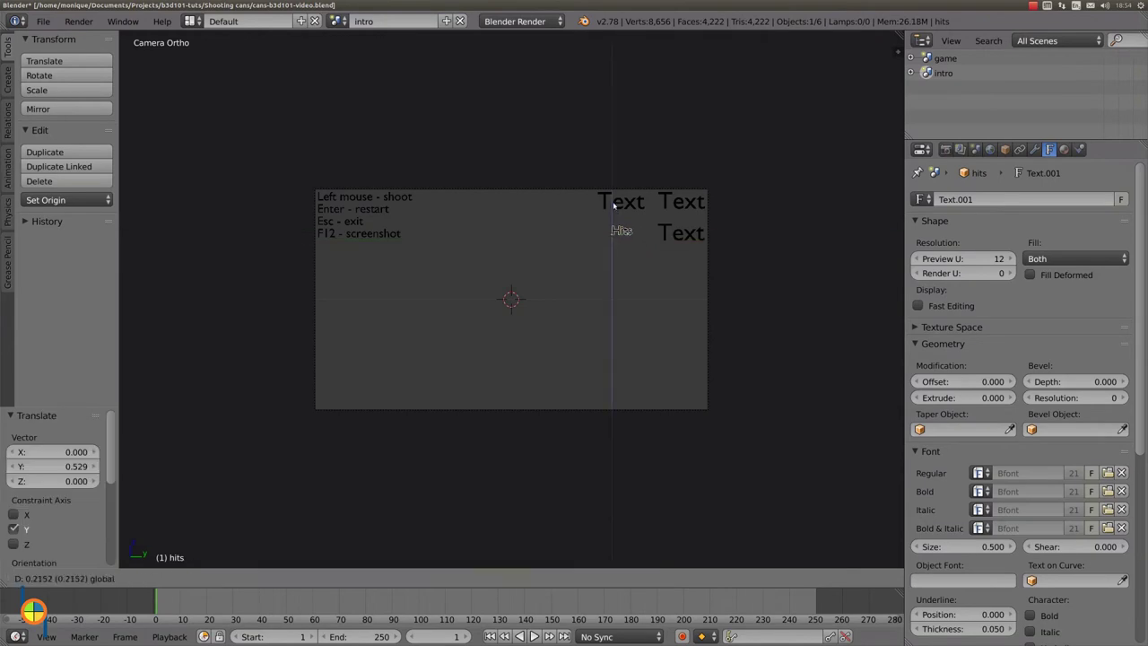
- Select the lower-right text and replace its placeholder word with 'Shots'
right_click(682, 233)
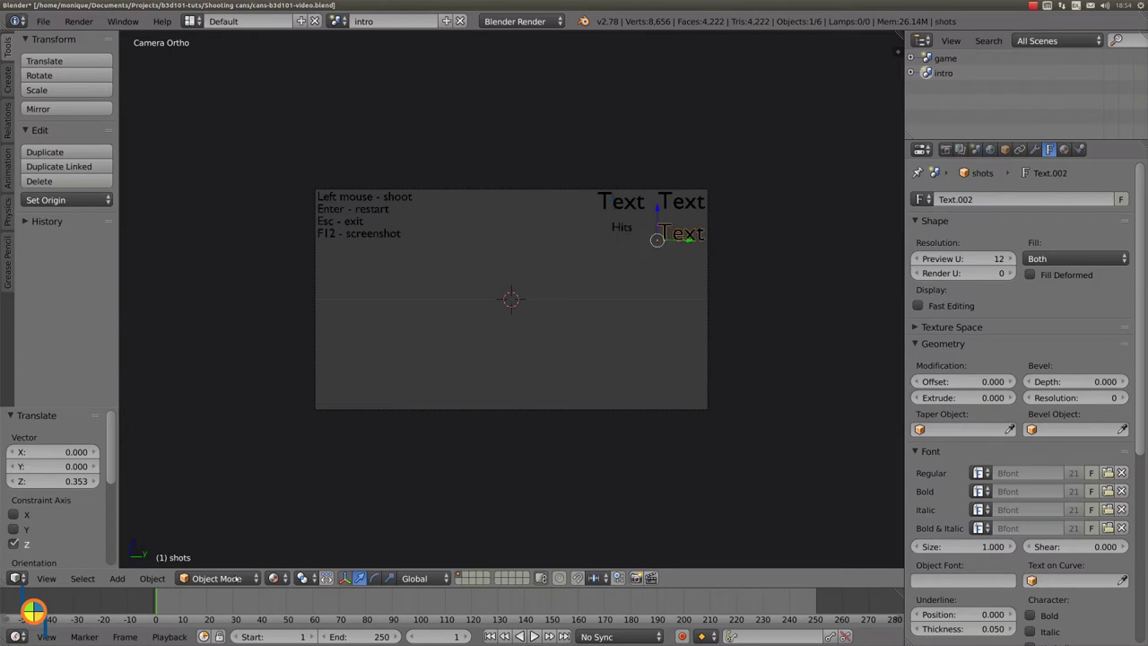
left_click(237, 579)
left_click(241, 547)
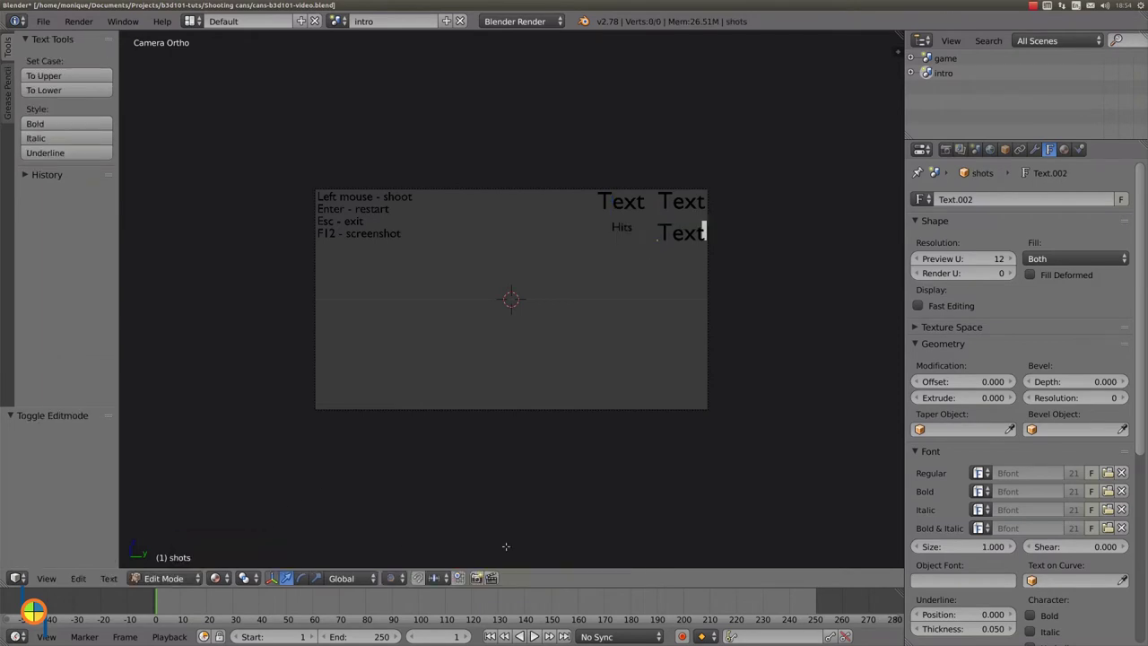
key("BackSpace")
key("BackSpace")
key("BackSpace")
key("BackSpace")
type("Shots")
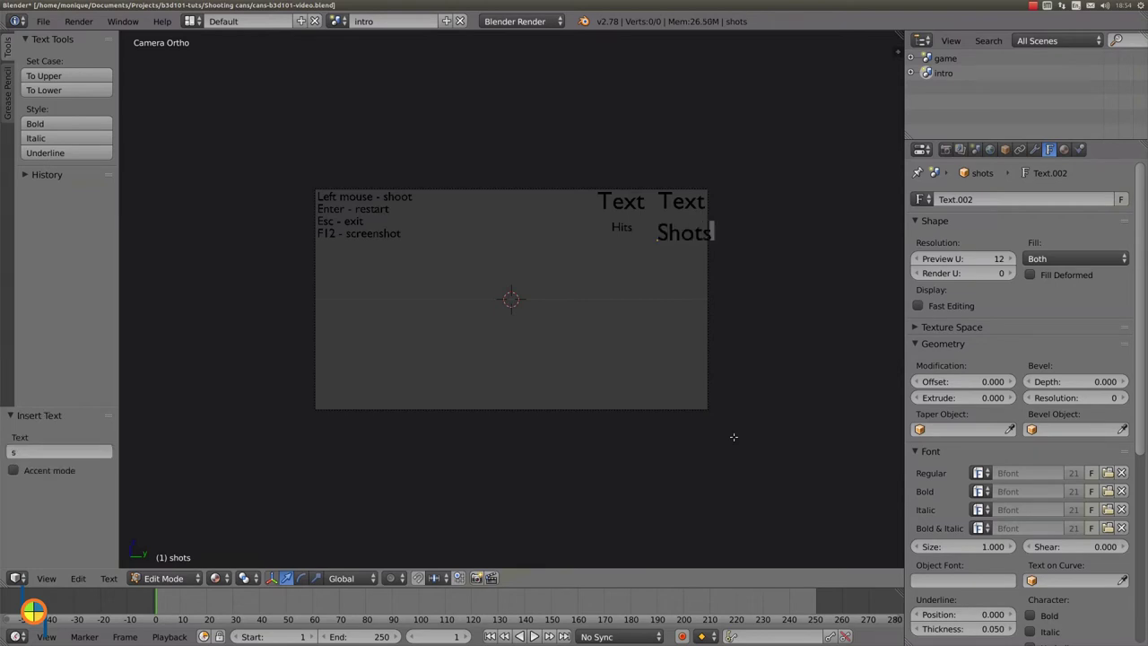
- Set the Shots font size to 0.5 and move it under the upper-right Text counter
left_click(956, 549)
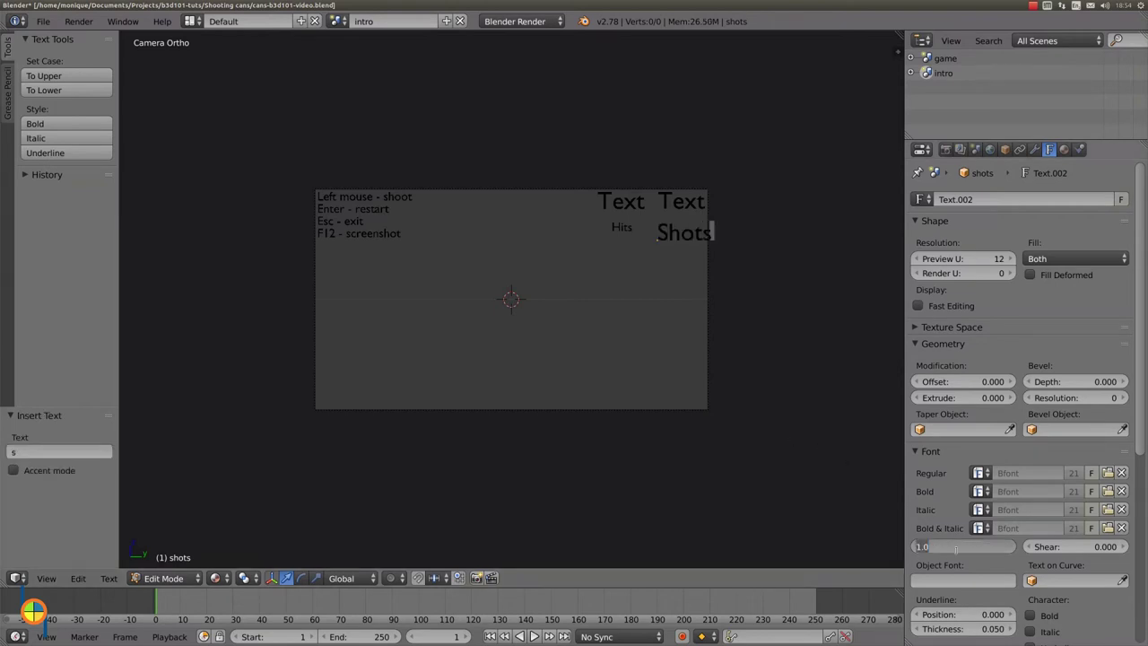
type("0.5")
key("Return")
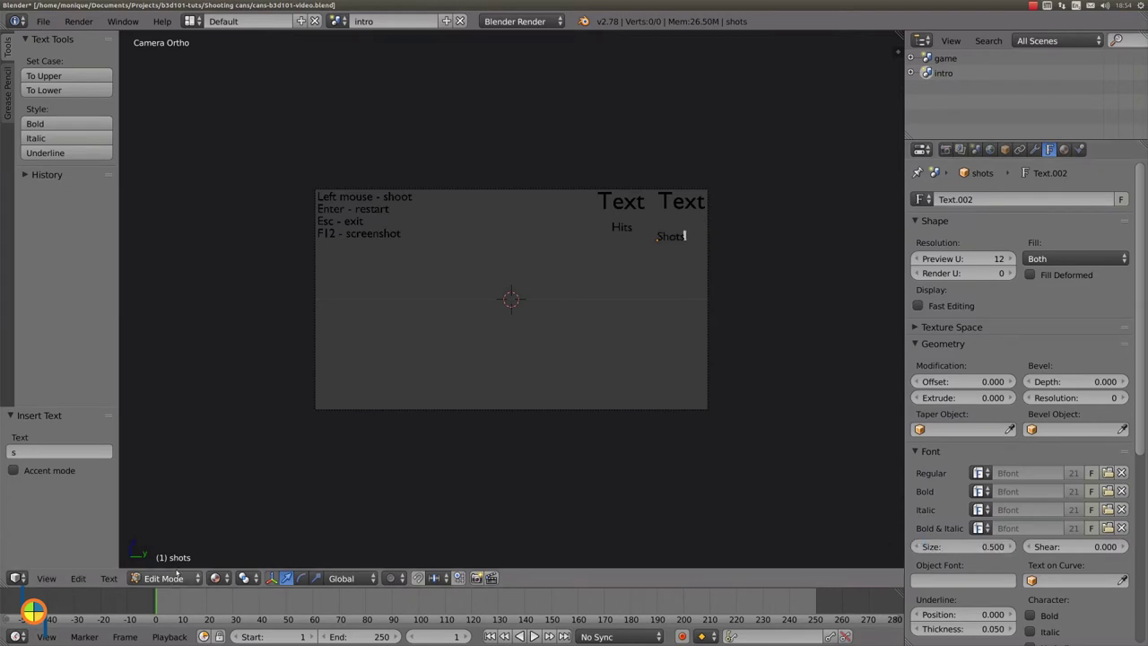
key("Tab")
left_click_drag(656, 210, 701, 228)
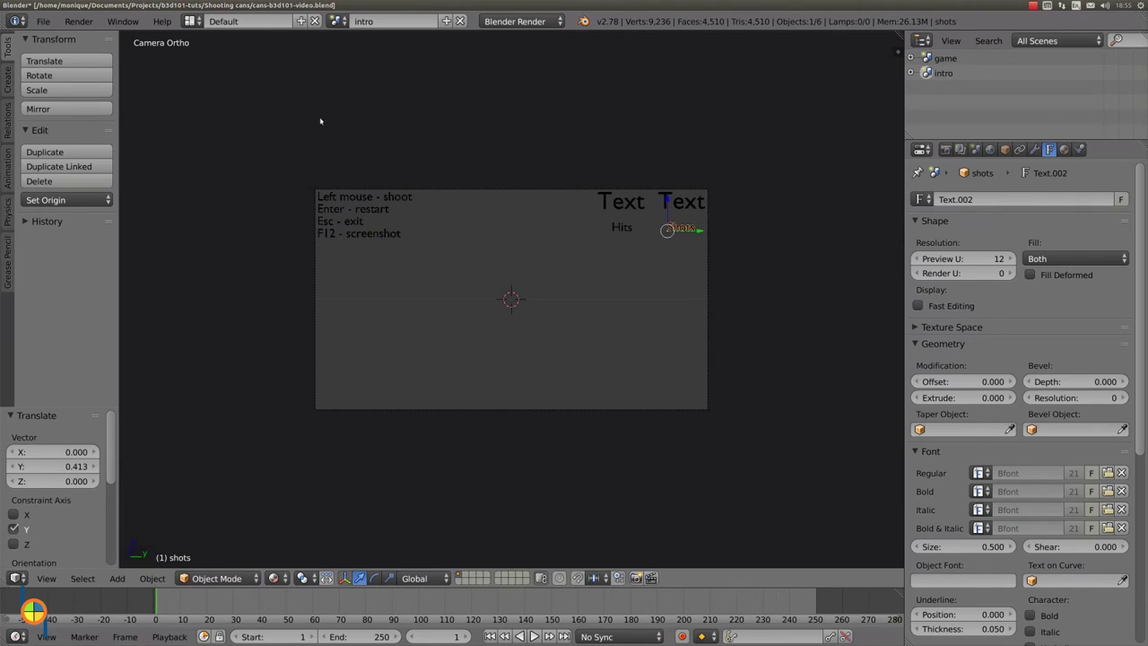
- Switch to the Game Logic layout with the intro scene showing
left_click(190, 21)
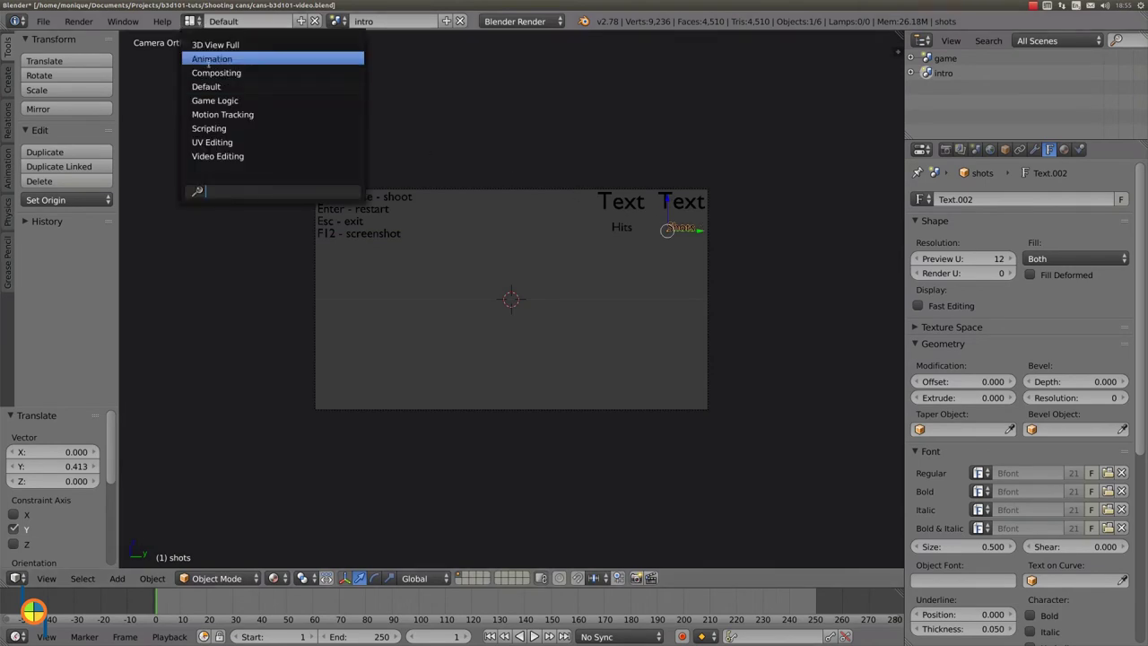
left_click(223, 101)
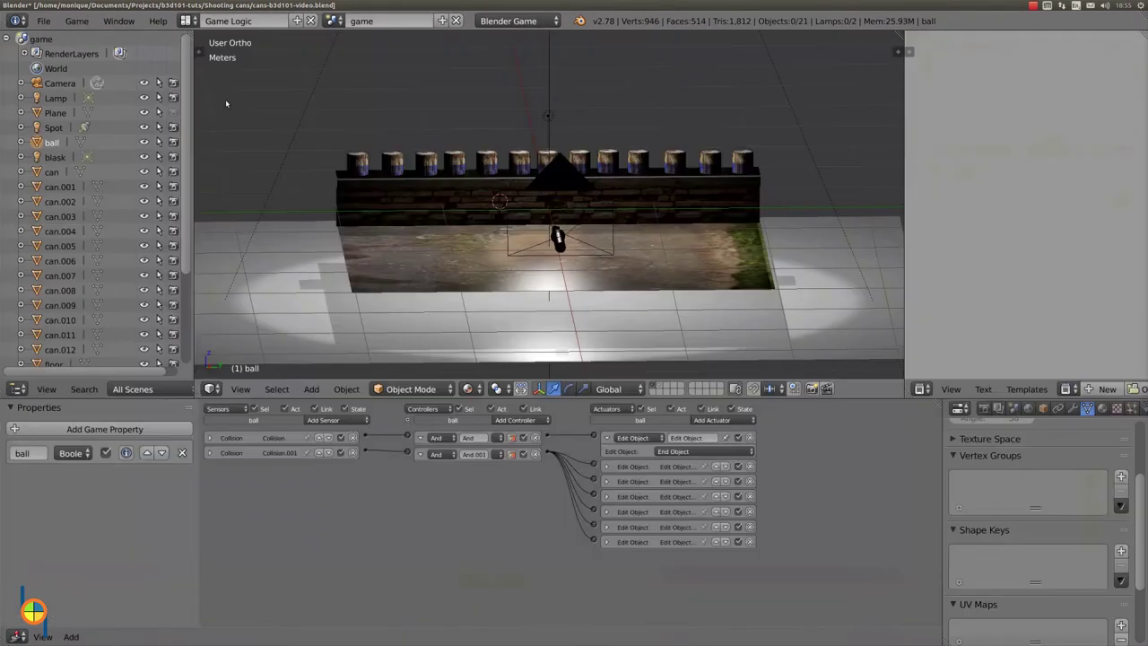
left_click(330, 20)
left_click(359, 58)
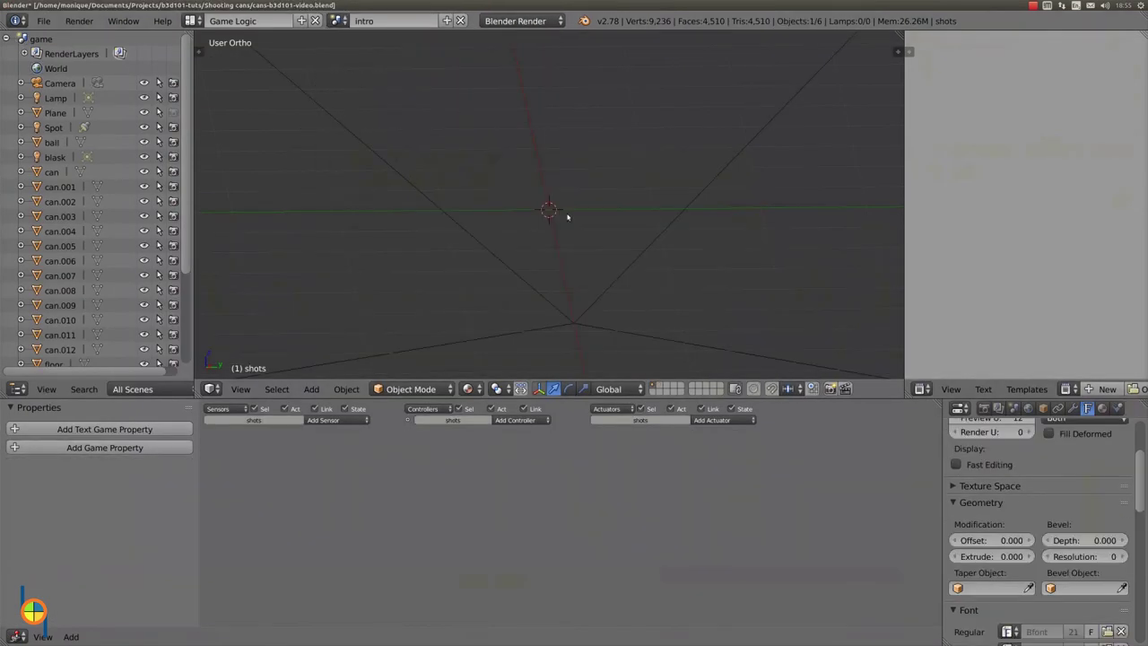
scroll(660, 118, "down", 1)
- Give the nr-of-hits text an Integer text game property
right_click(661, 117)
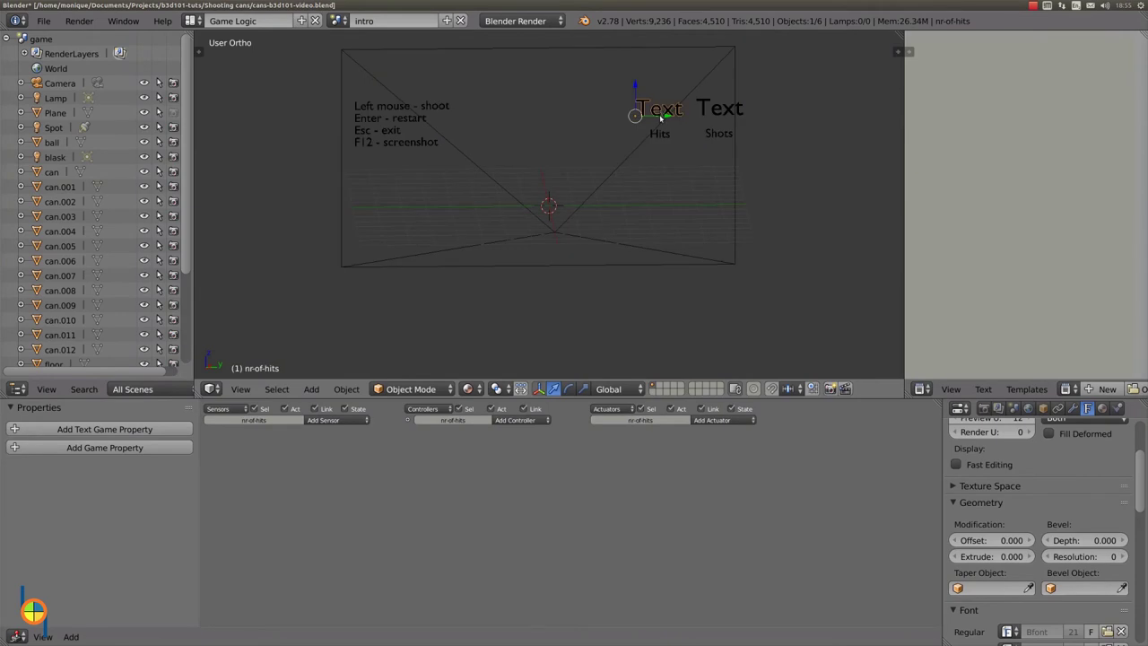
left_click(127, 429)
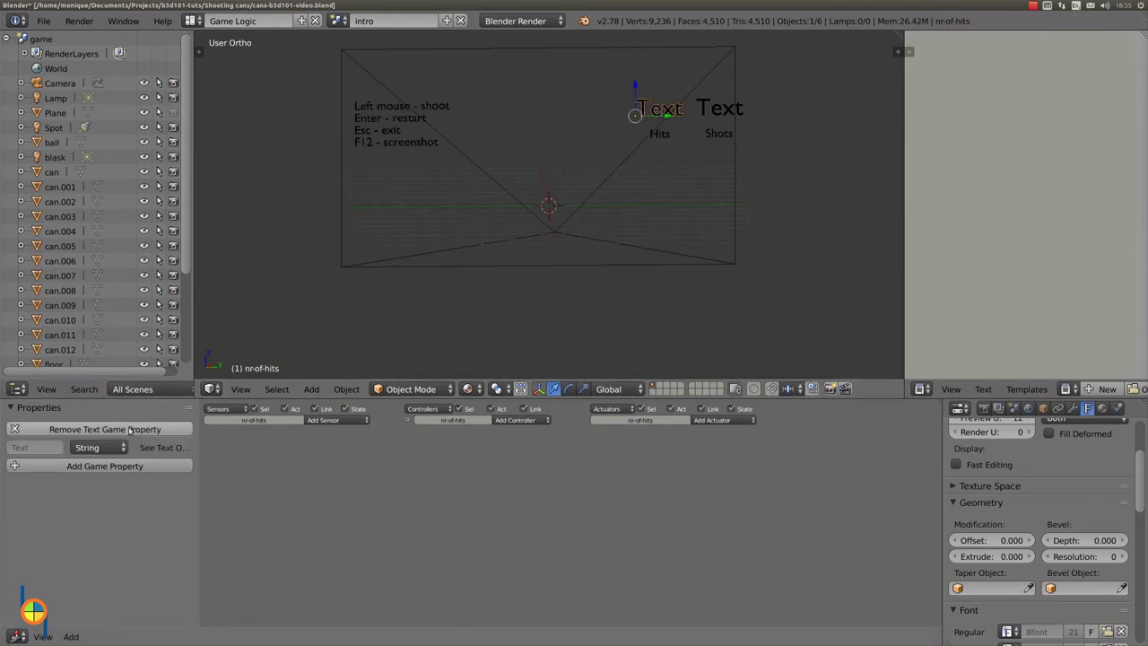
left_click(103, 448)
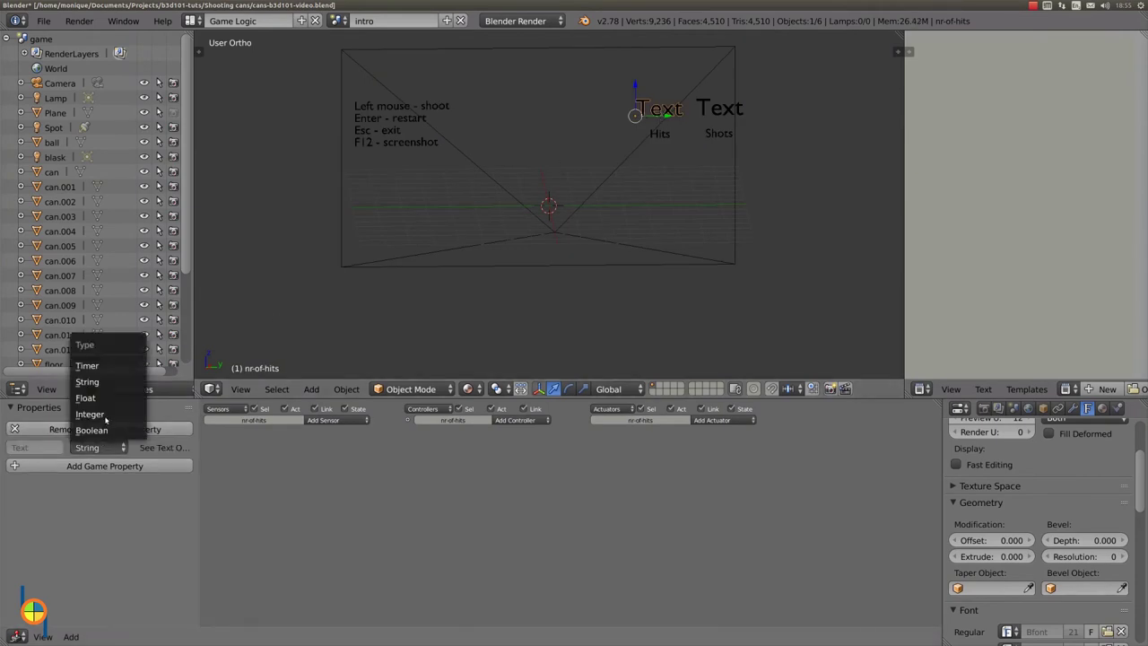
left_click(105, 416)
- Give the nr-of-shots text an Integer text game property as well
right_click(710, 111)
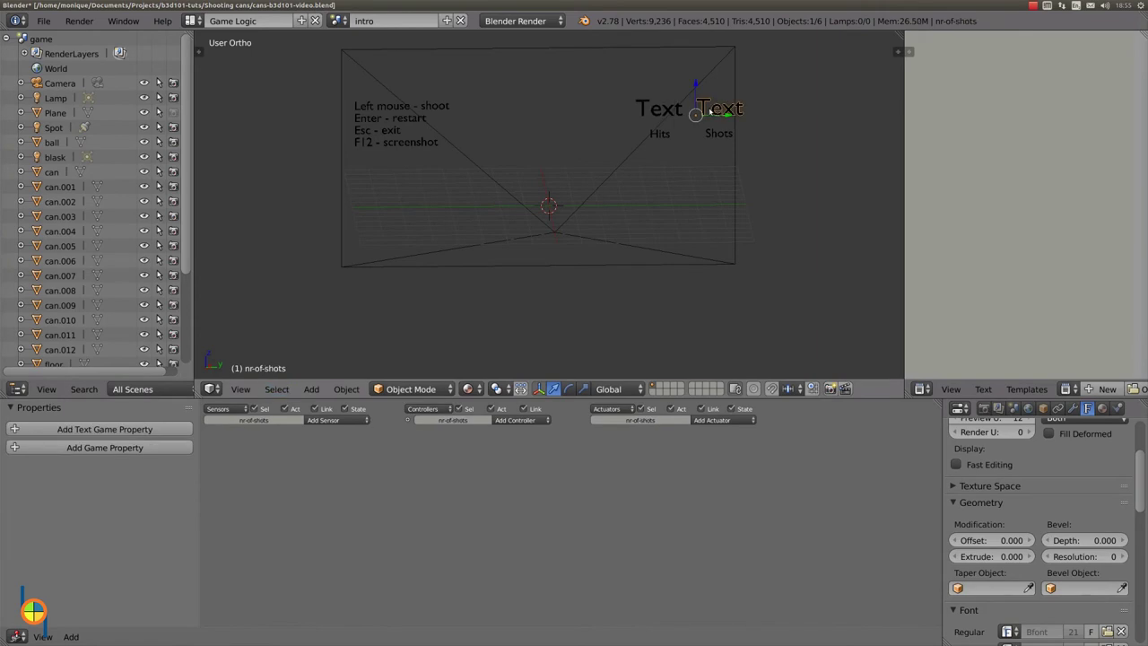
left_click(105, 429)
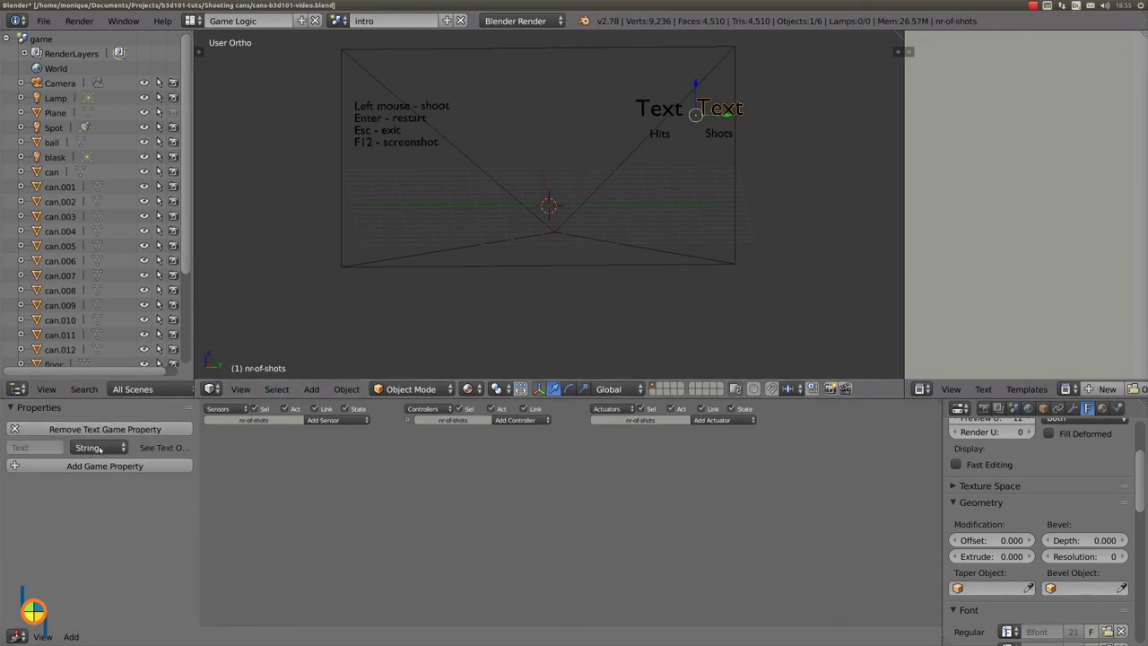
left_click(100, 447)
left_click(108, 415)
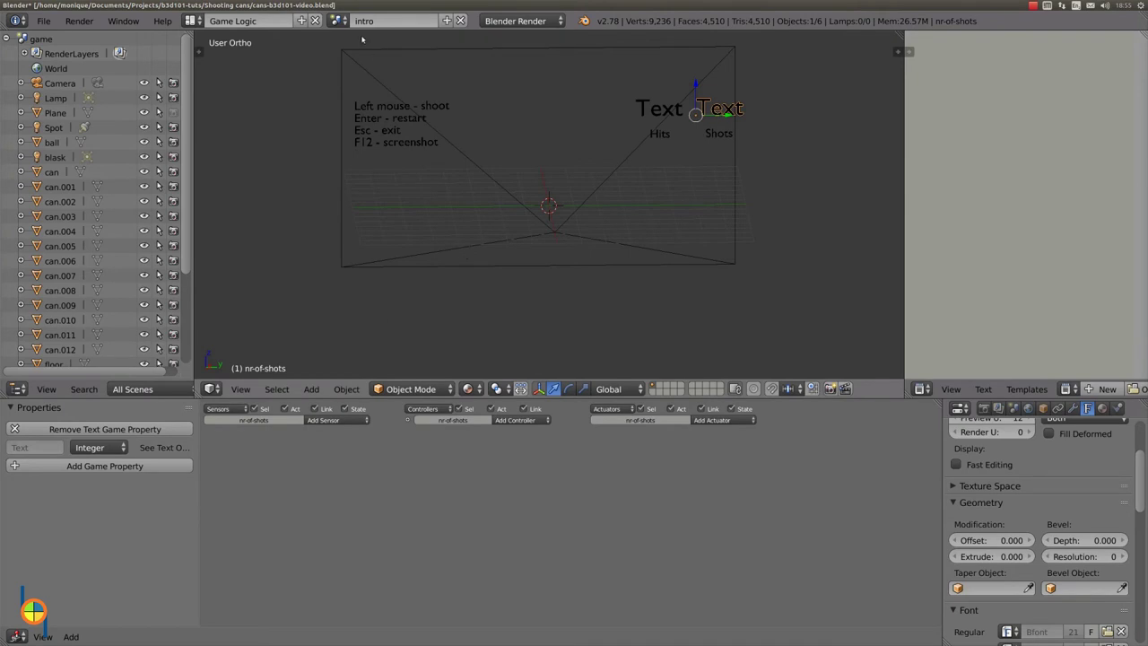
left_click(340, 21)
- Switch to the game scene, view the cans from above, and select the shooter Empty
left_click(348, 44)
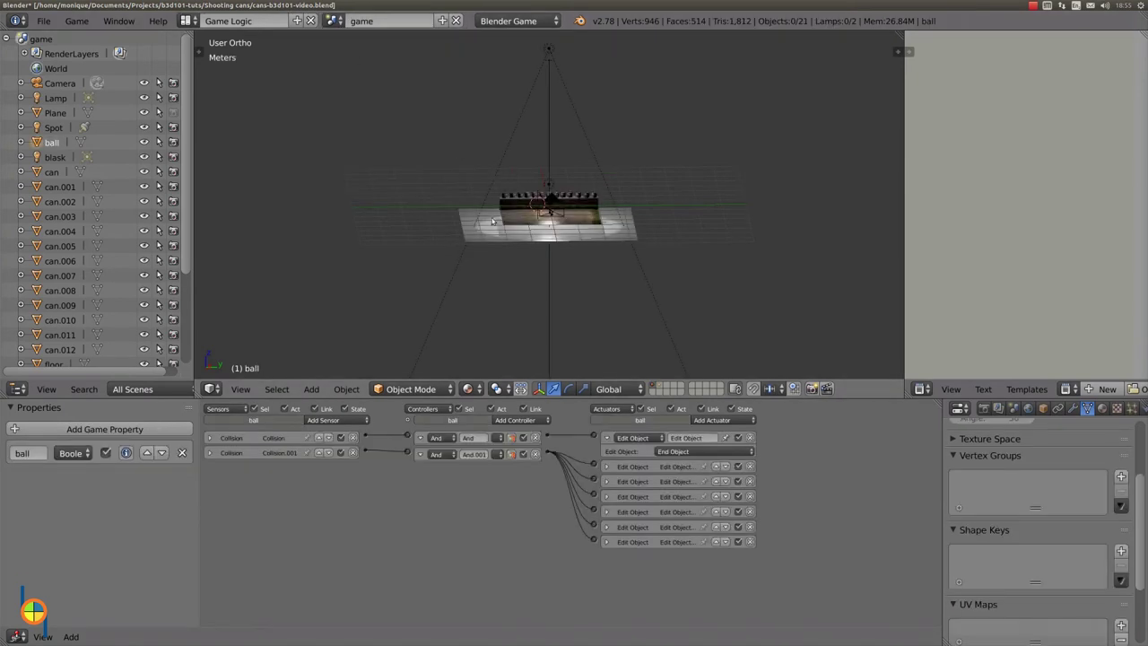
scroll(483, 202, "up", 3)
middle_click_drag(482, 202, 505, 230)
scroll(505, 229, "up", 2)
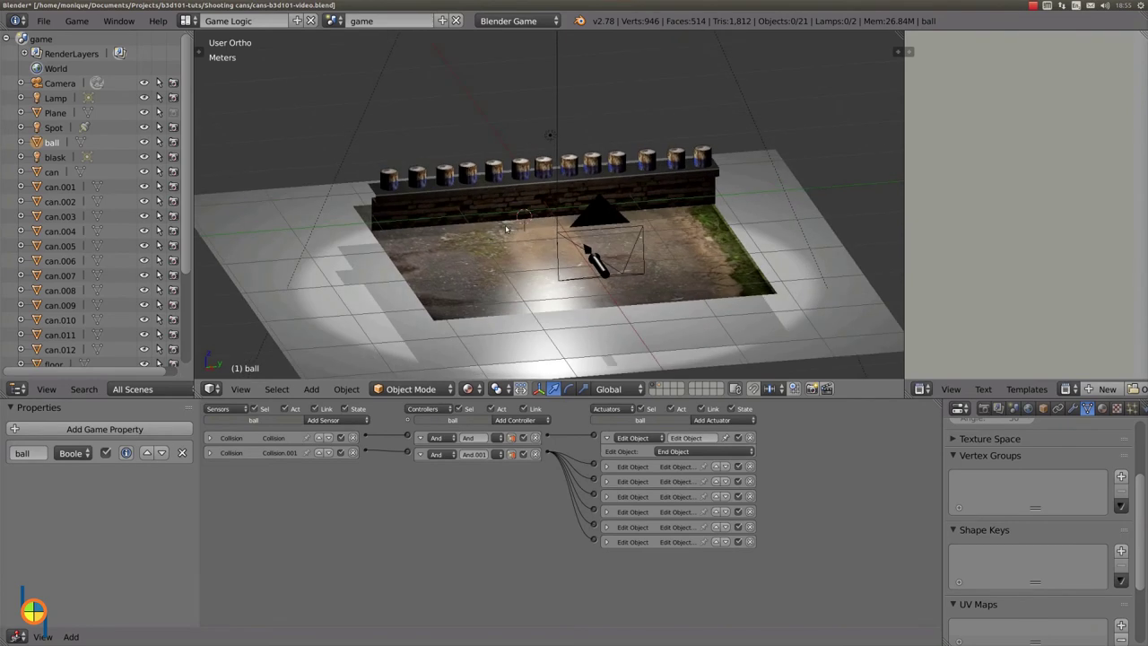
right_click(585, 251)
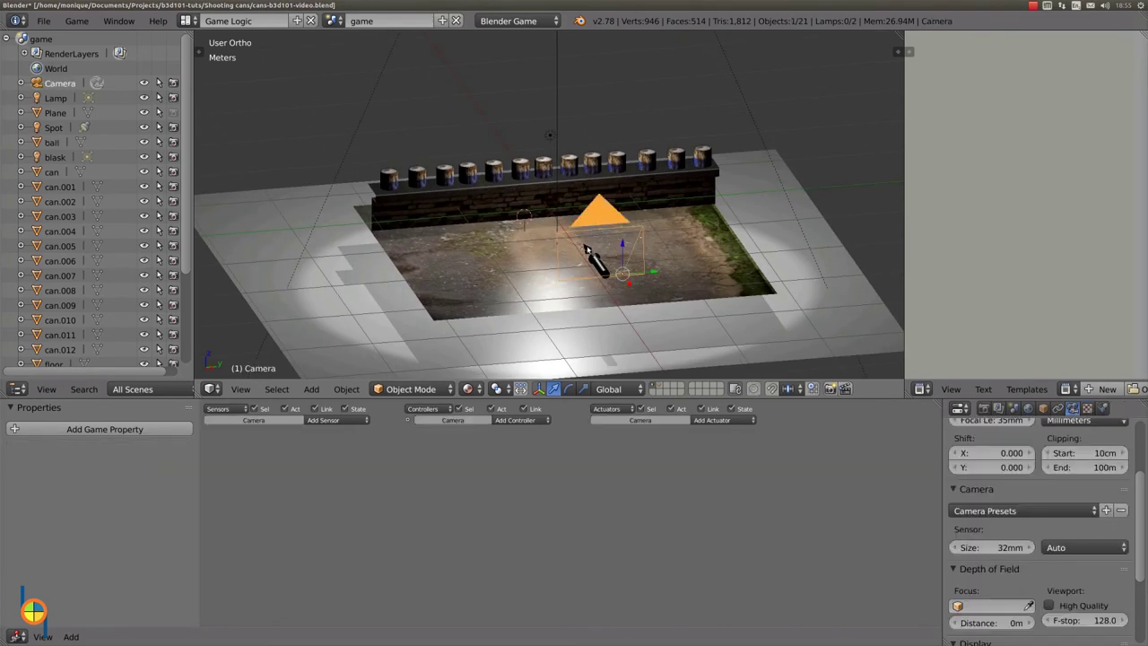
right_click(539, 312)
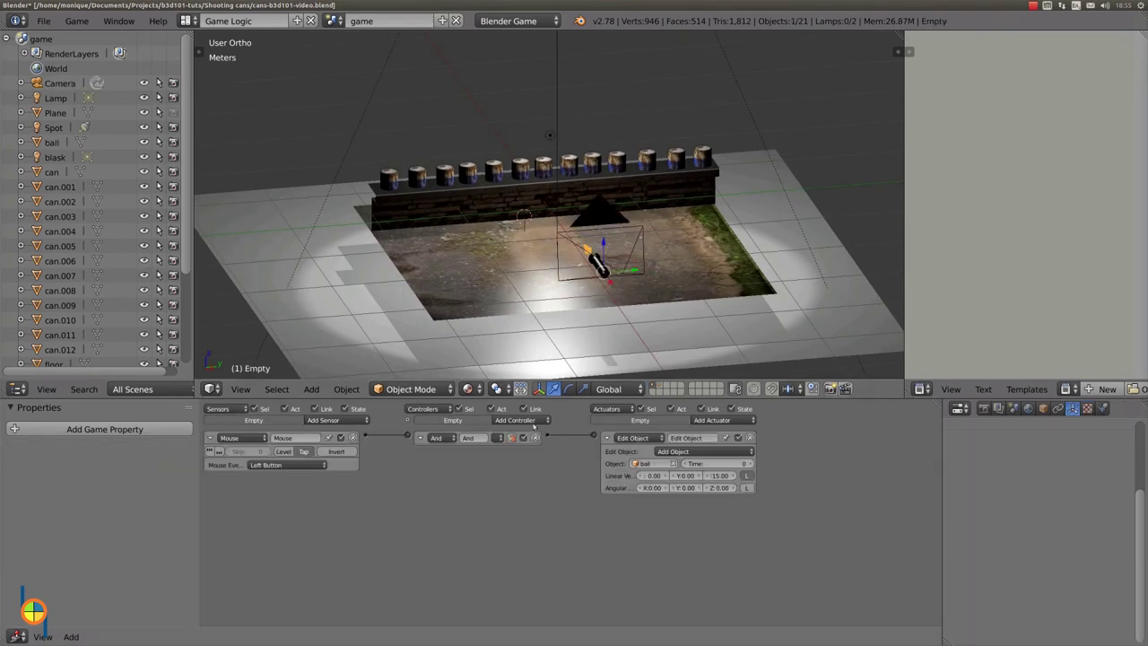
- Add a Message actuator sending subject 'shots' to nr-of-shots, wired from the And controller
left_click(719, 422)
left_click(711, 499)
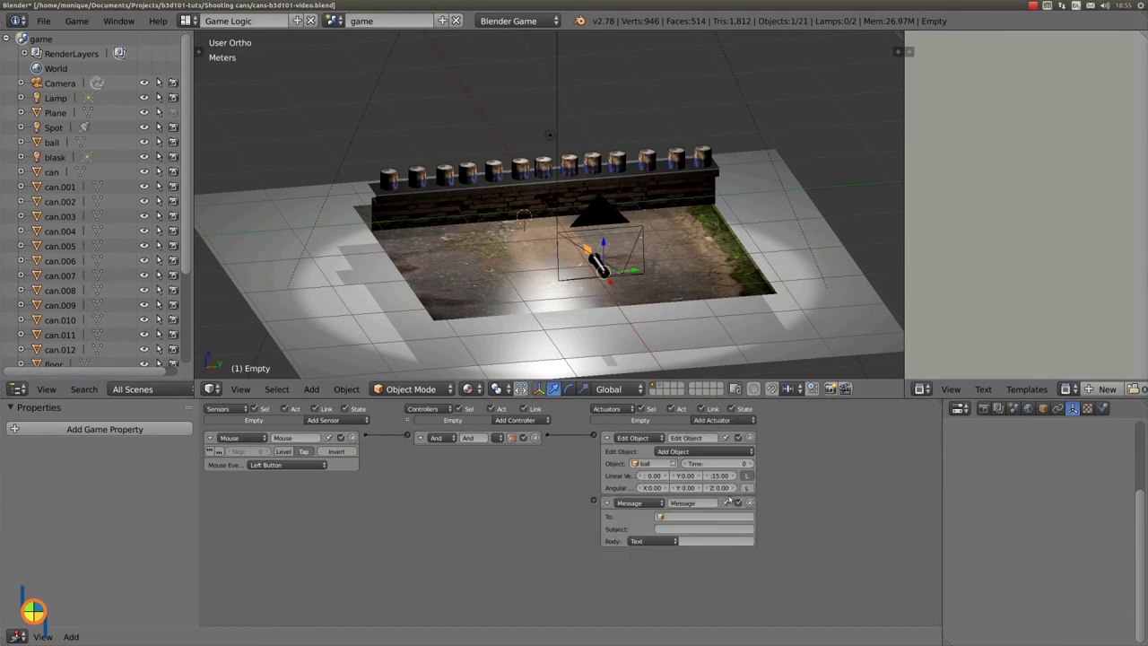
left_click(707, 518)
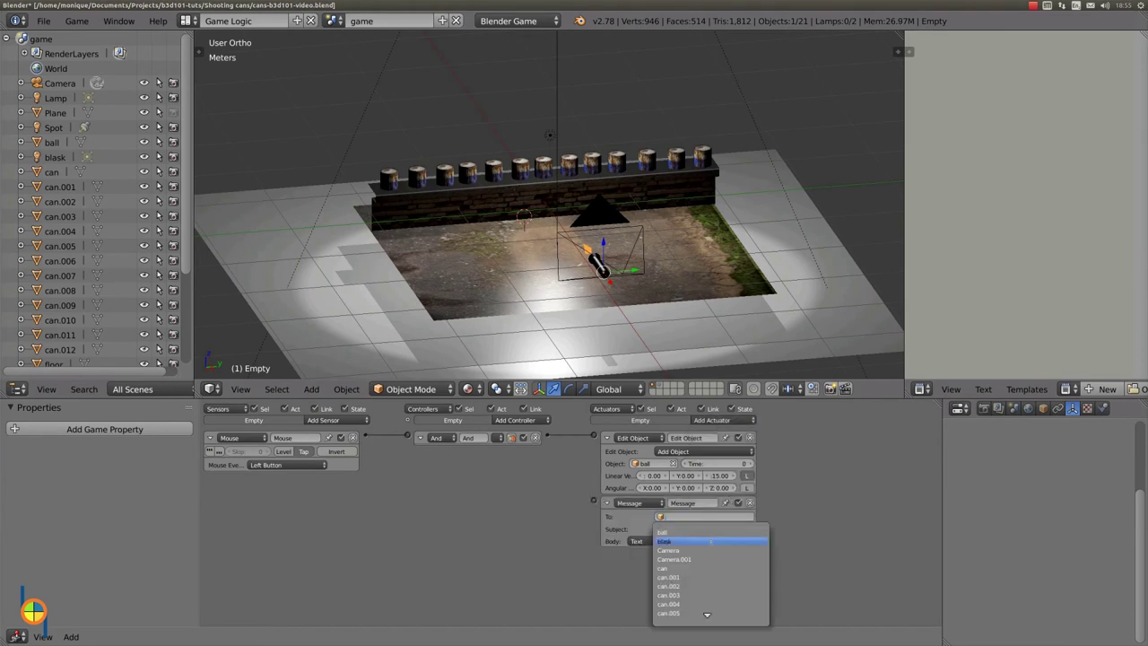
scroll(723, 577, "down", 8)
scroll(722, 577, "down", 4)
scroll(722, 577, "down", 4)
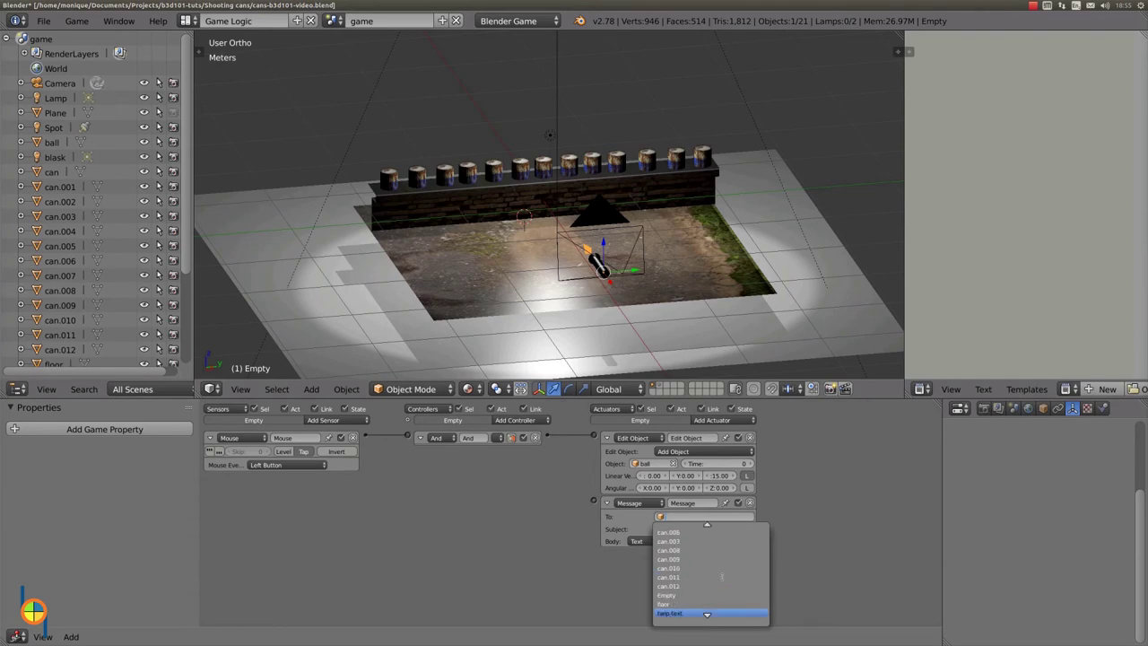
scroll(711, 606, "down", 3)
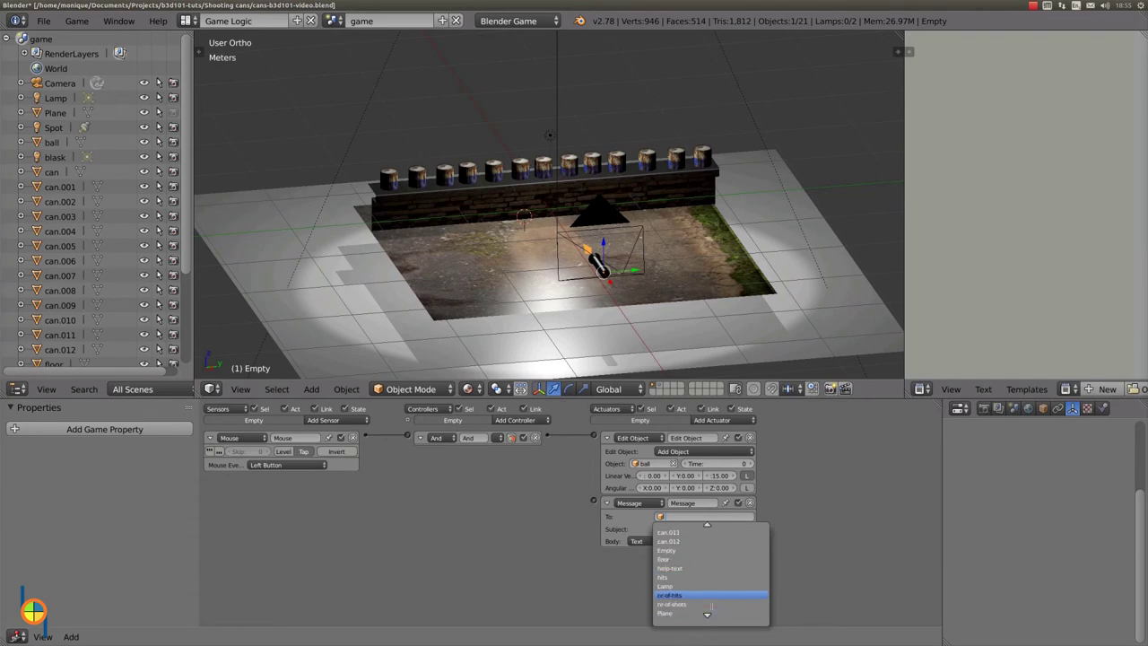
left_click(711, 605)
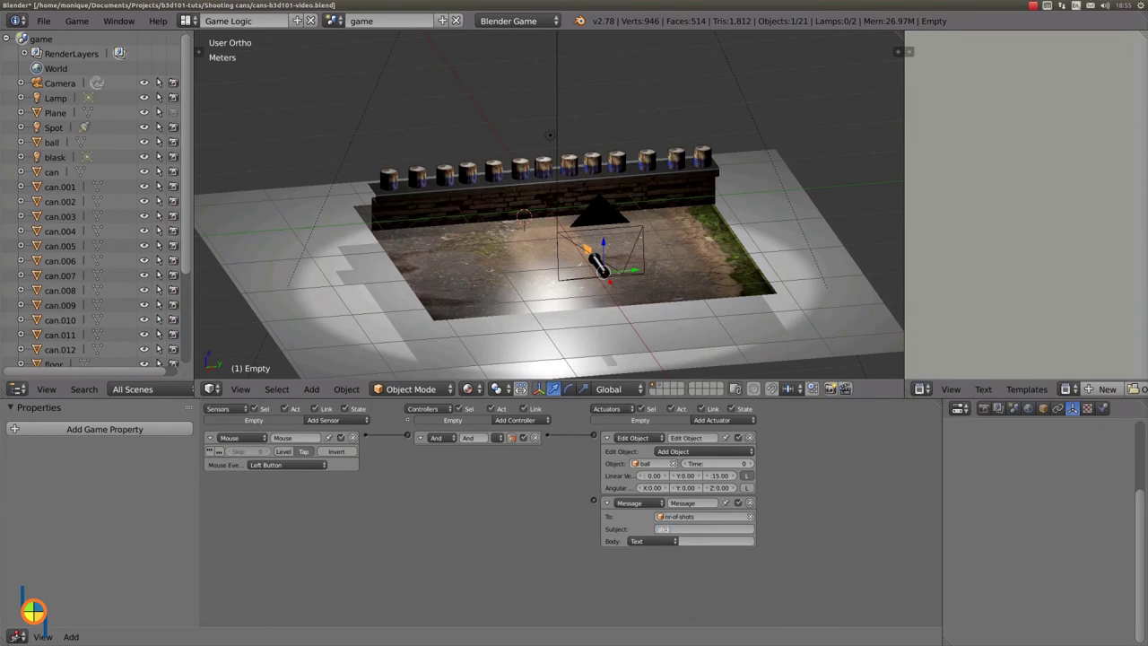
key("Return")
left_click_drag(547, 437, 594, 503)
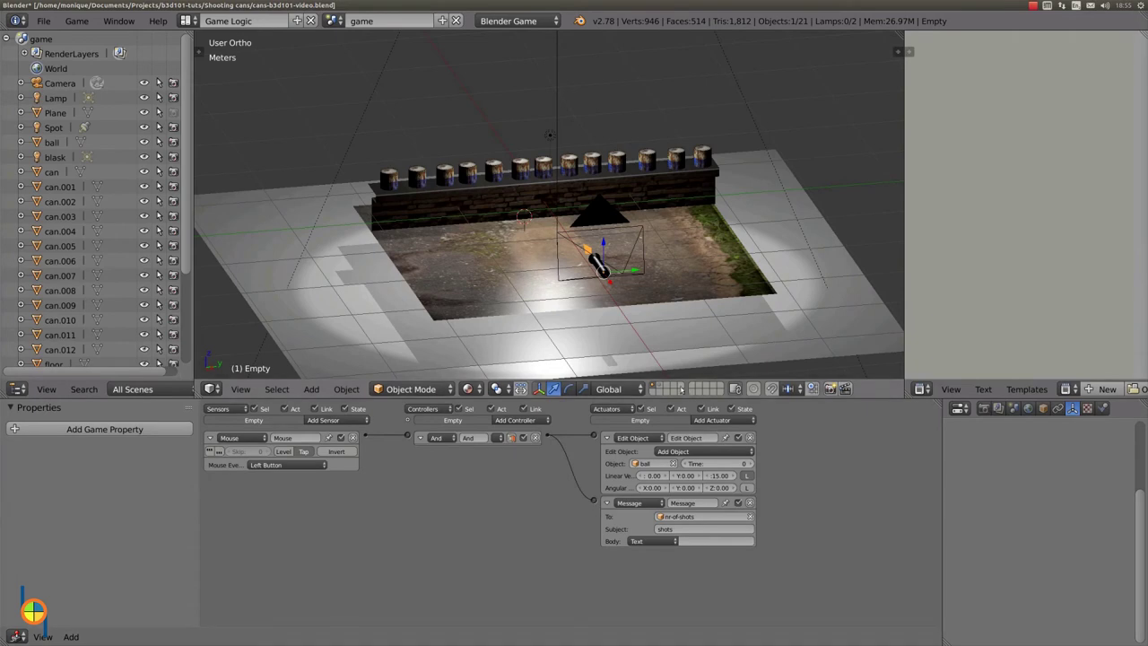
left_click(660, 388)
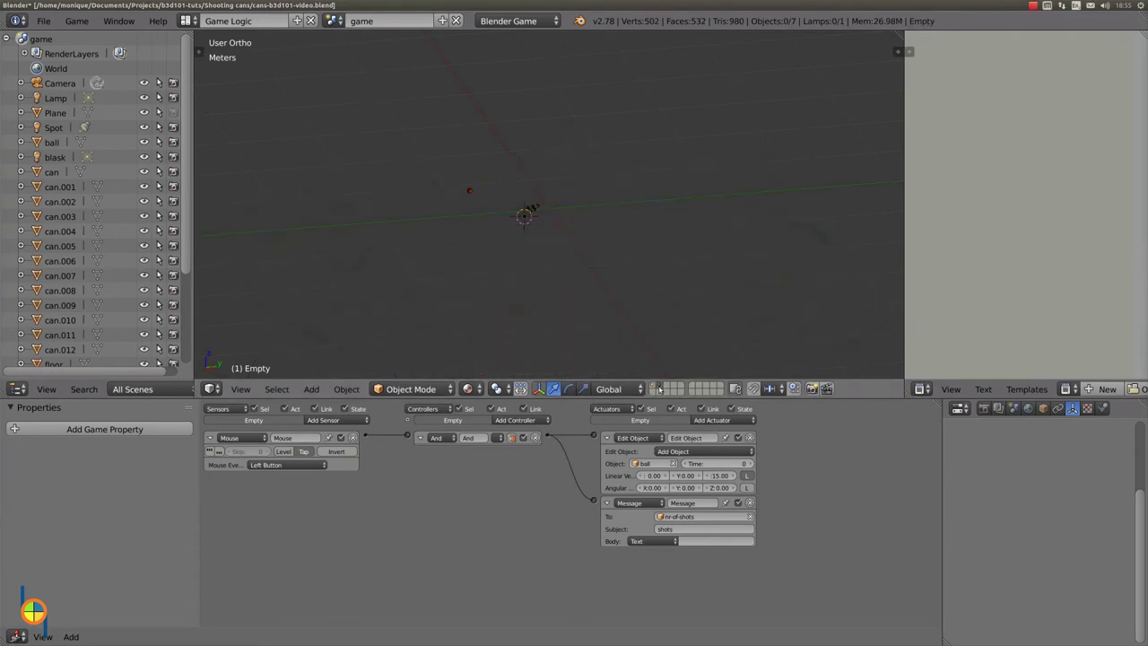
- Give the ball a Collision sensor filtered on the 'can' property
right_click(469, 191)
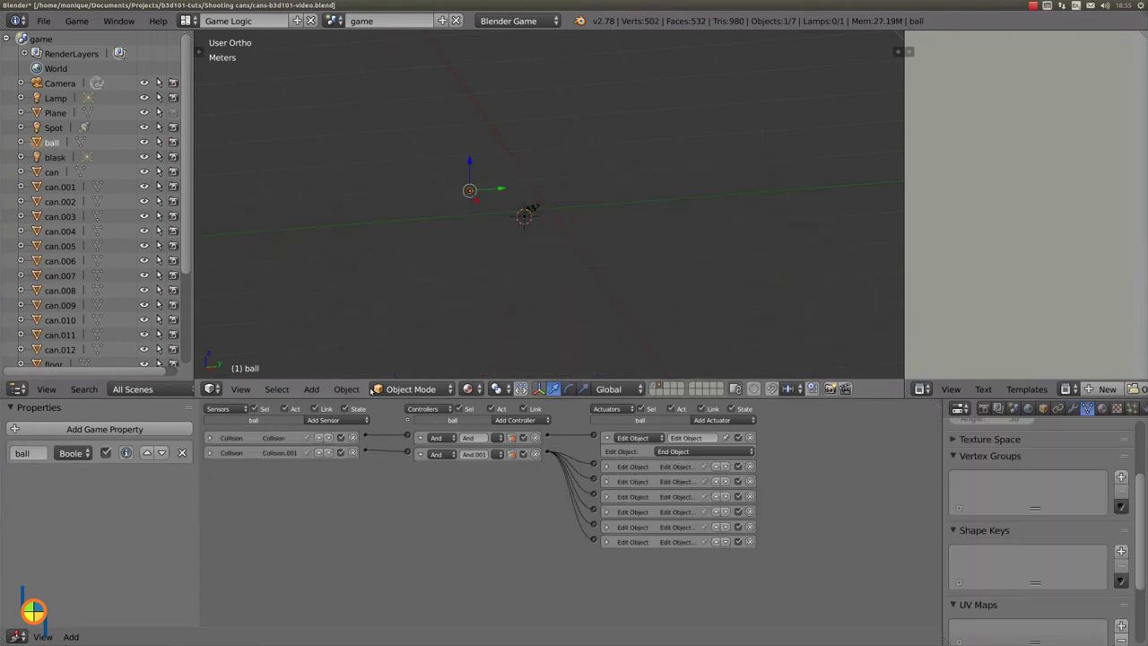
left_click(350, 419)
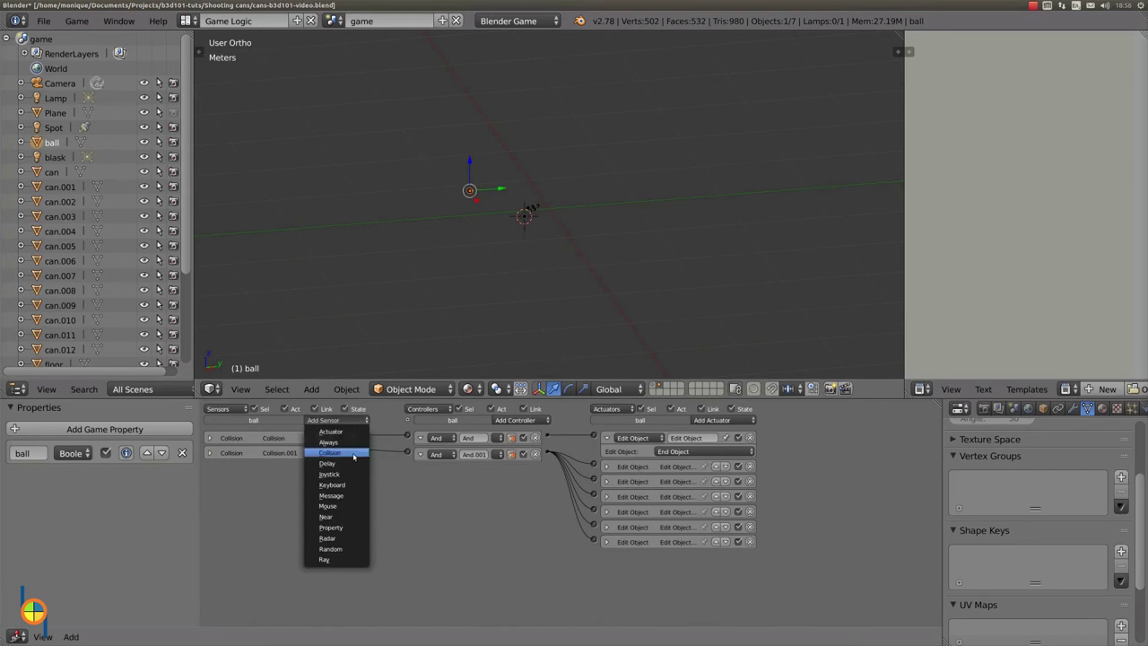
left_click(353, 453)
left_click(327, 496)
type("can")
key("Return")
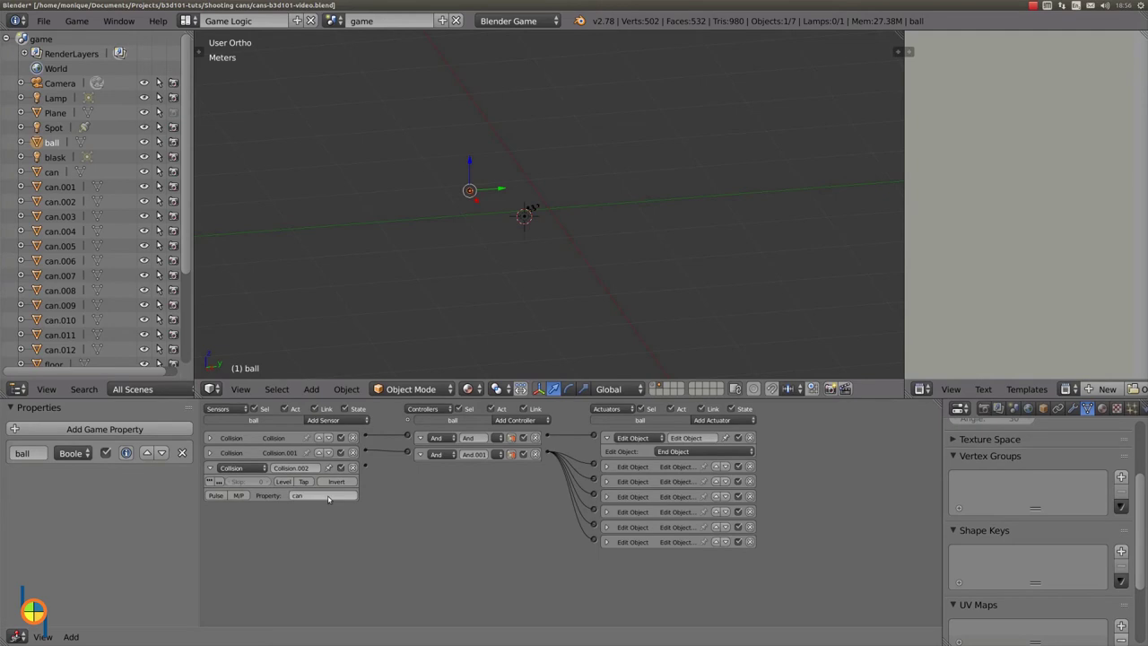
- Add an And controller and a Message actuator sending subject 'hits' to nr-of-hits
left_click(506, 421)
left_click(507, 437)
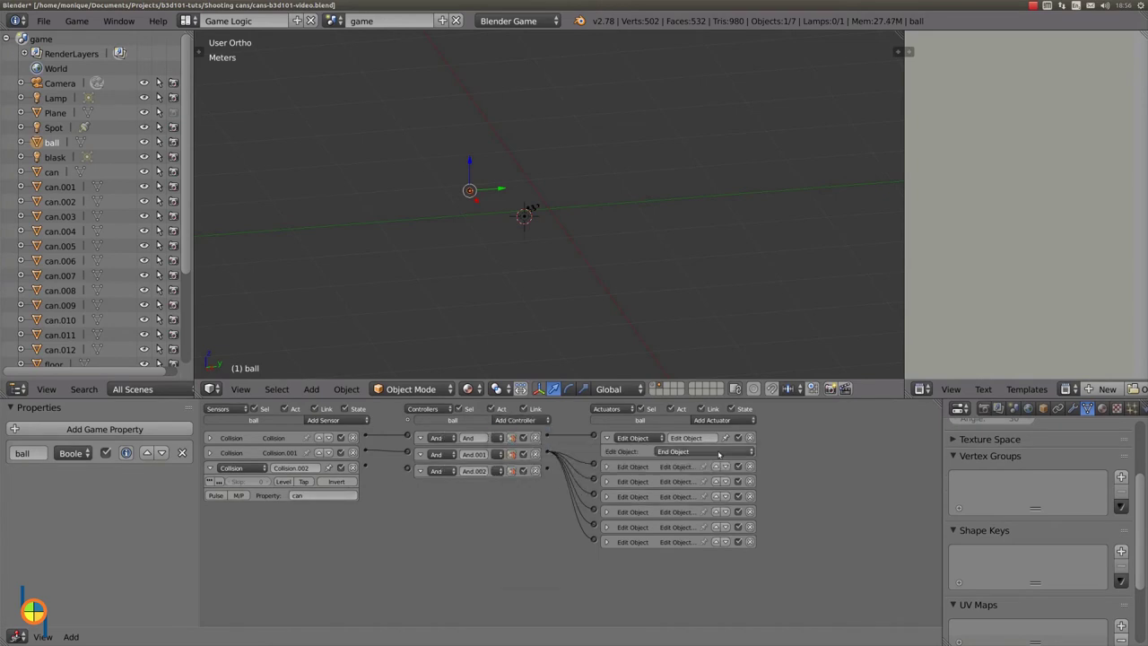
left_click(709, 421)
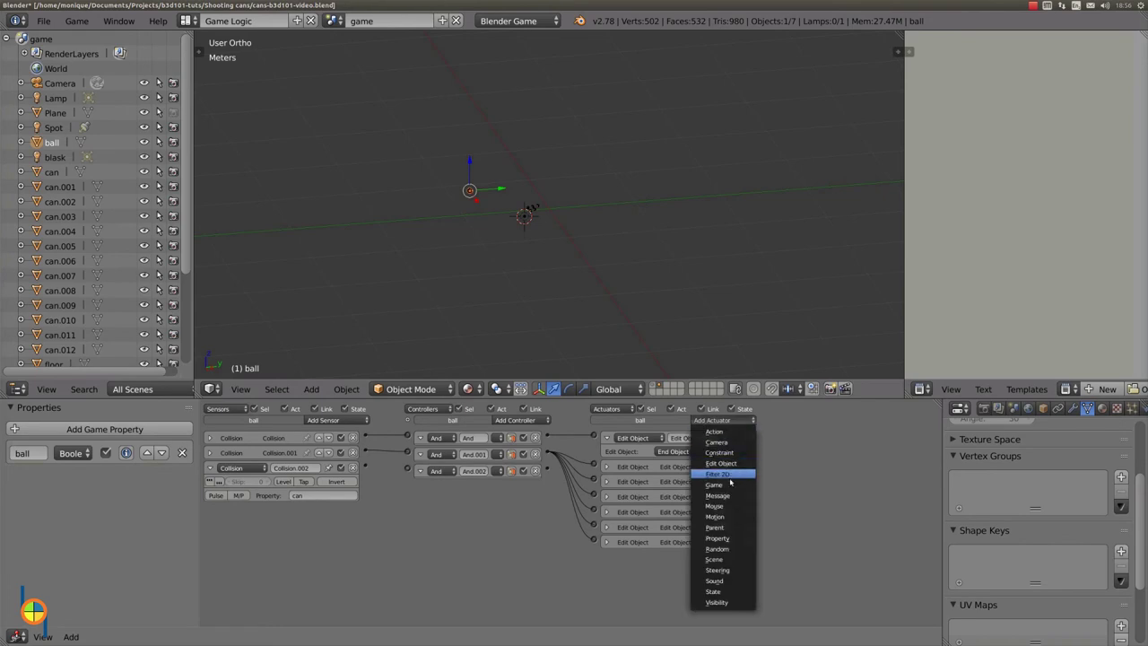
left_click(709, 498)
left_click(715, 577)
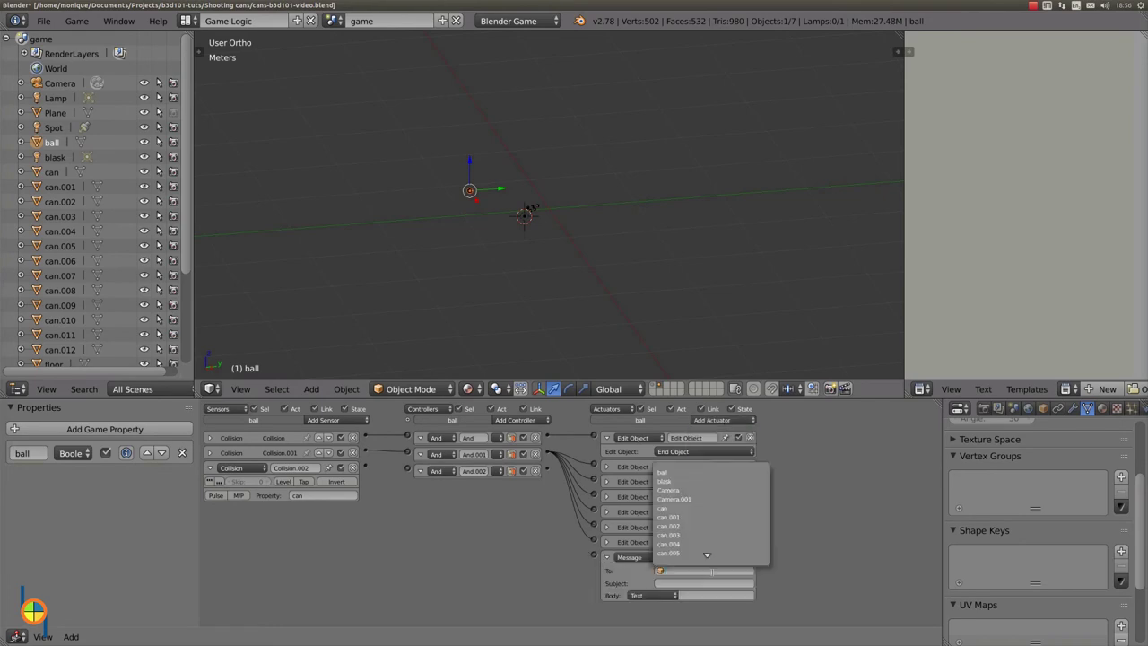
scroll(724, 528, "down", 4)
scroll(730, 517, "down", 2)
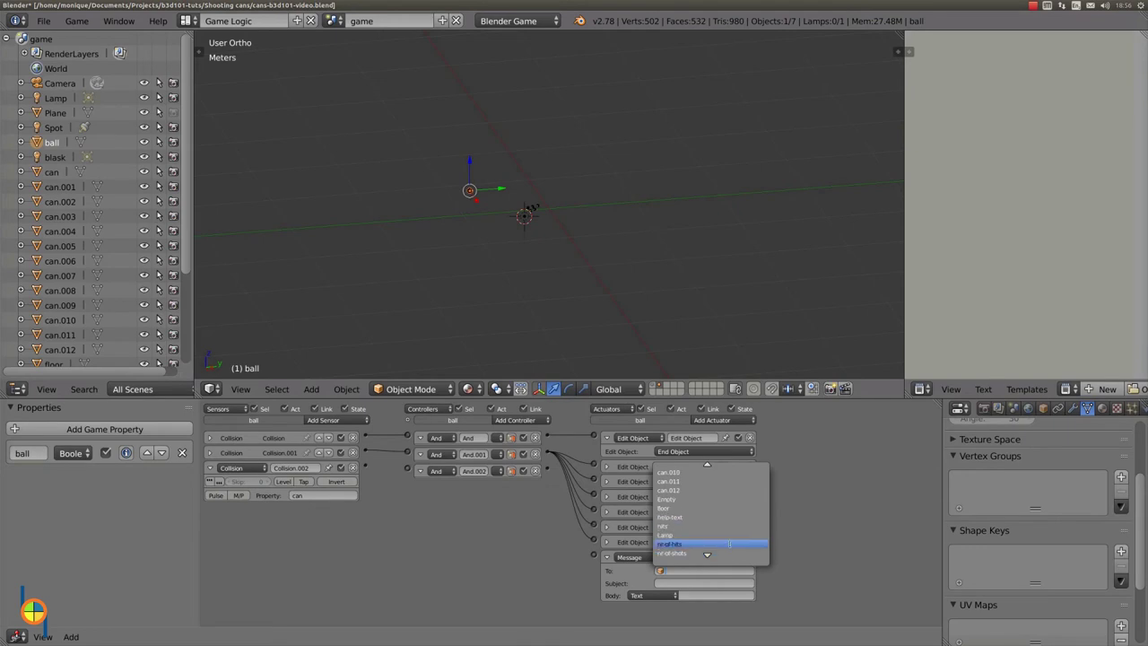
left_click(695, 553)
left_click(692, 583)
type("s")
key("Return")
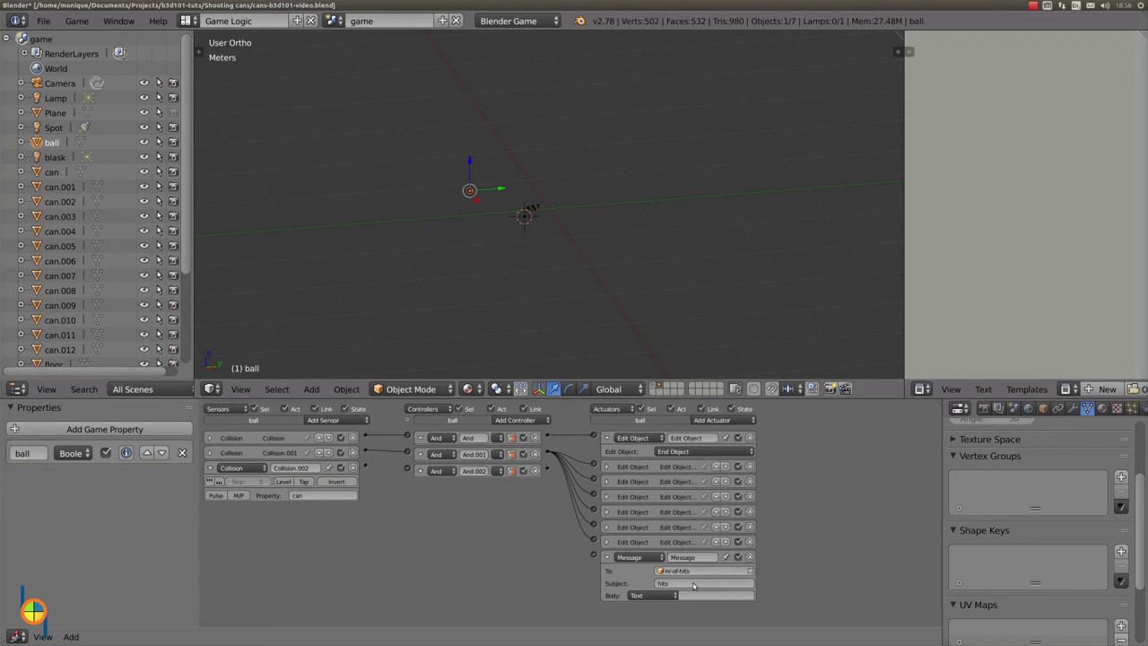
- Link Collision.002 to And.002 to the Message actuator, show all layers, and return to intro
left_click_drag(365, 467, 407, 470)
left_click_drag(547, 471, 593, 556)
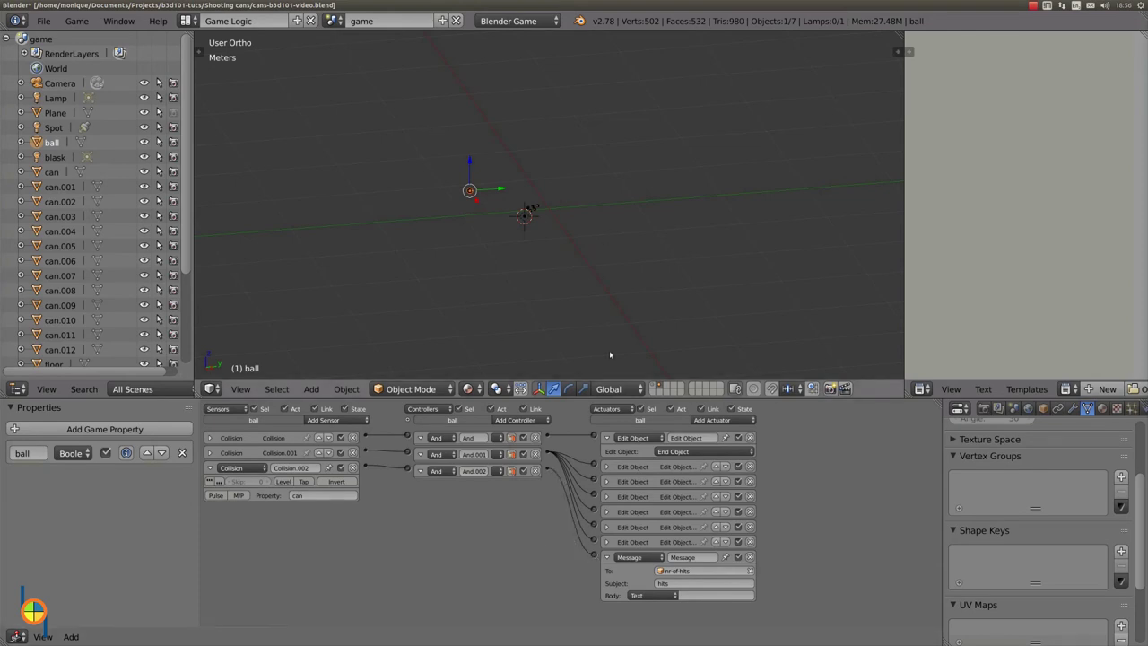
left_click(655, 392)
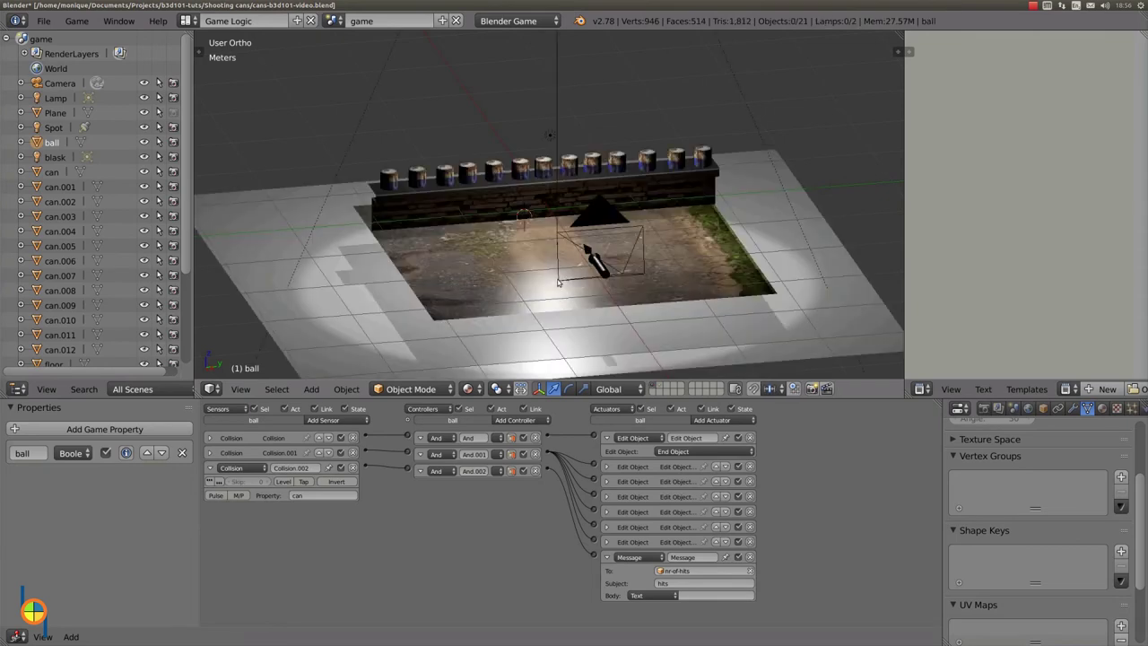
left_click(337, 21)
left_click(346, 59)
- Give the Hits counter text a Message sensor, an And controller and a Property actuator
scroll(539, 182, "down", 2)
scroll(539, 184, "down", 3)
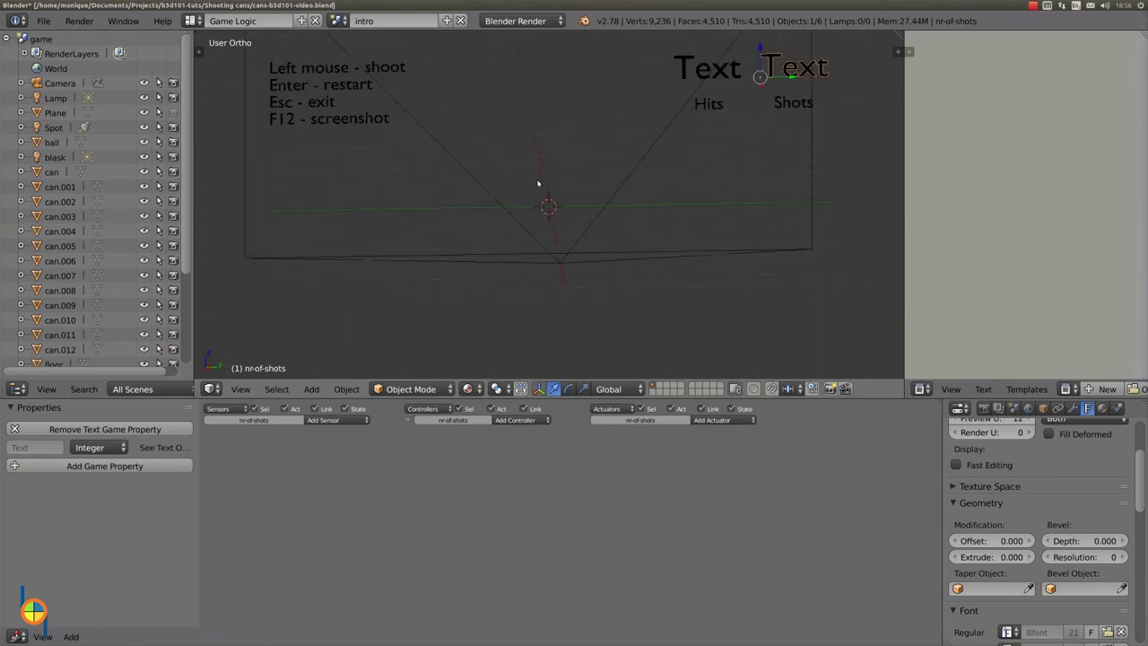
right_click(696, 75)
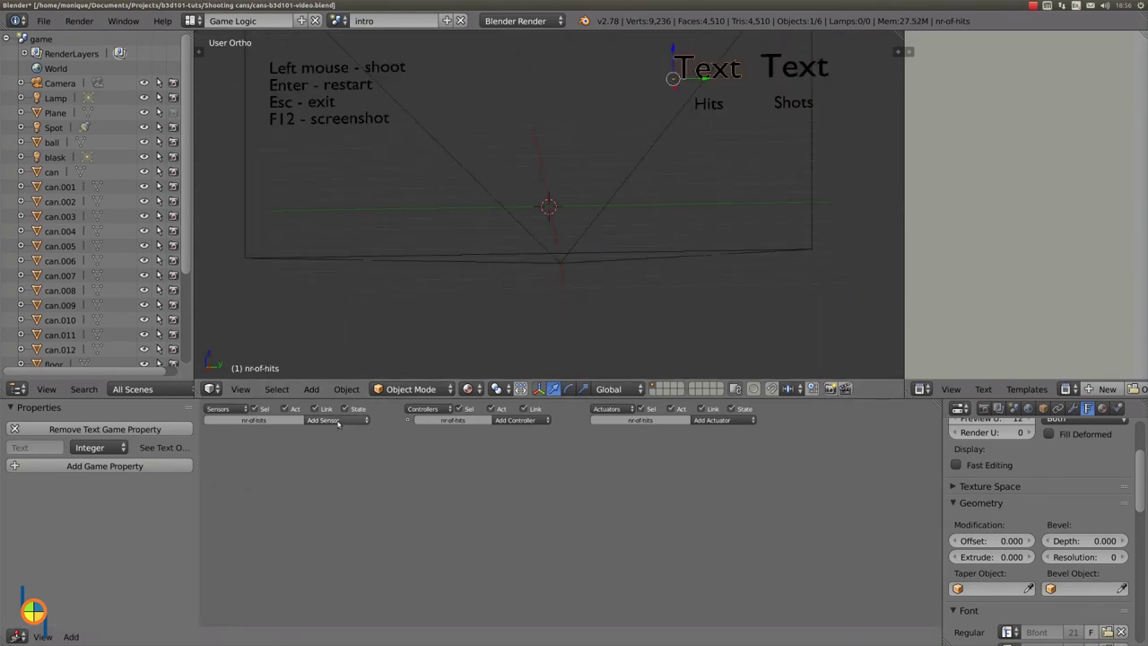
left_click(338, 420)
left_click(355, 497)
type("hits")
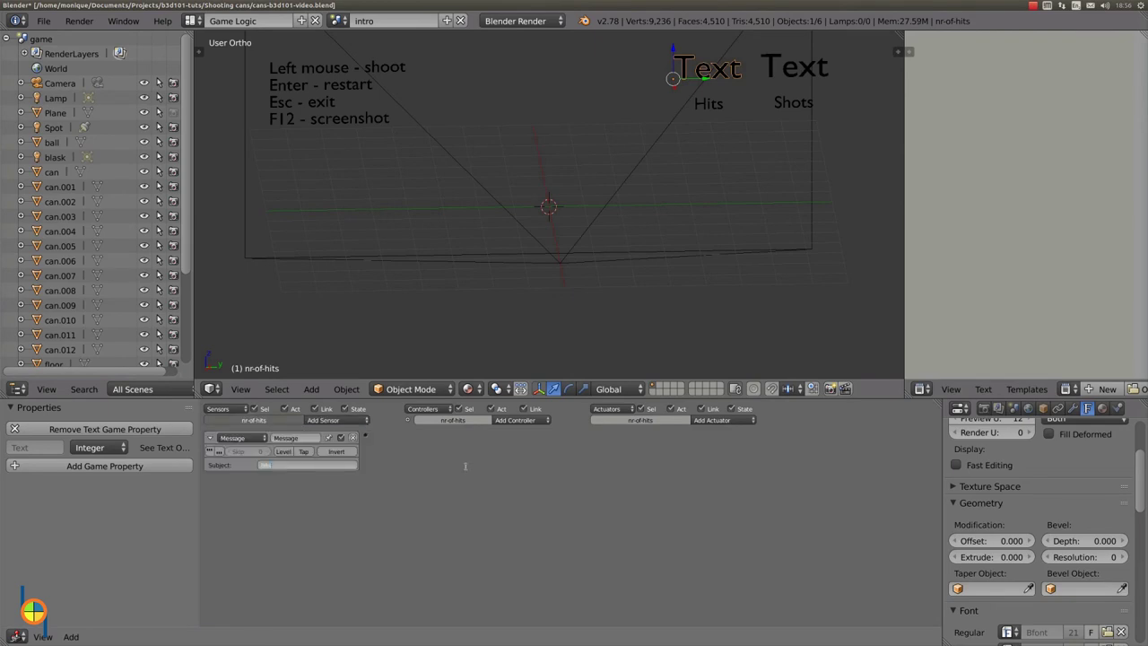
left_click(512, 420)
left_click(511, 436)
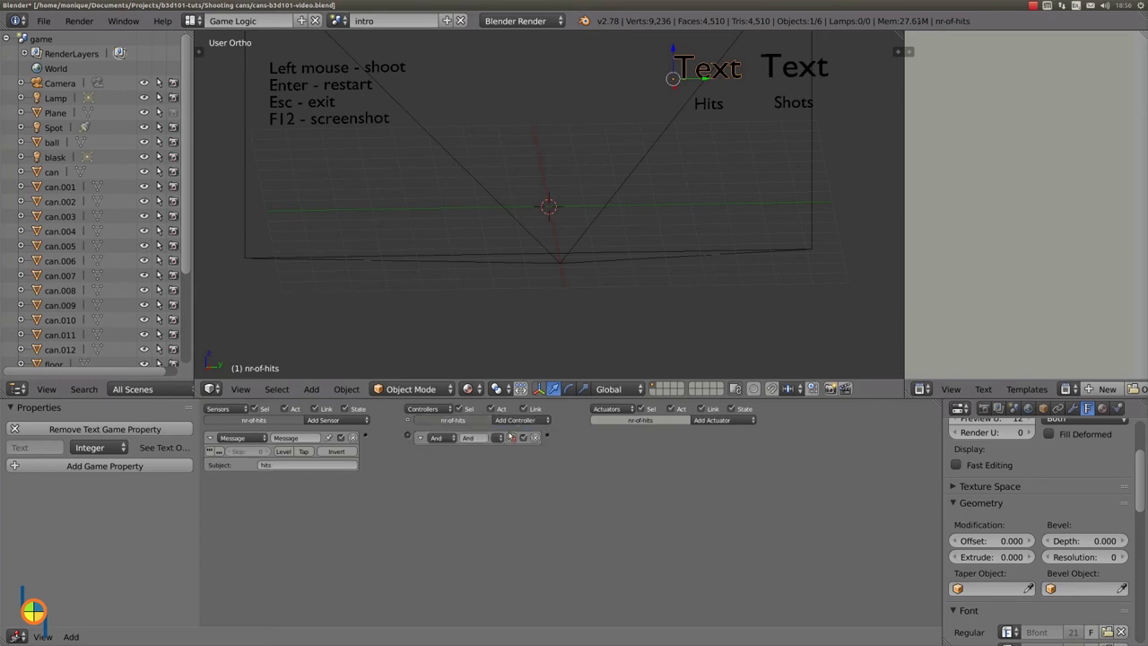
left_click(708, 421)
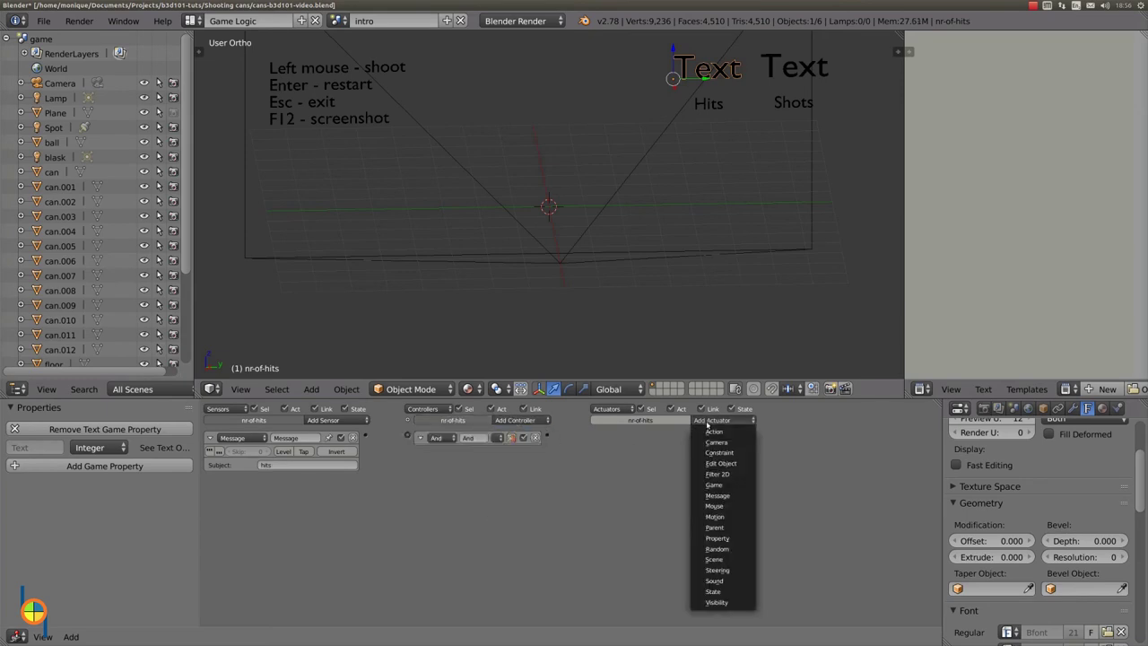
left_click(717, 539)
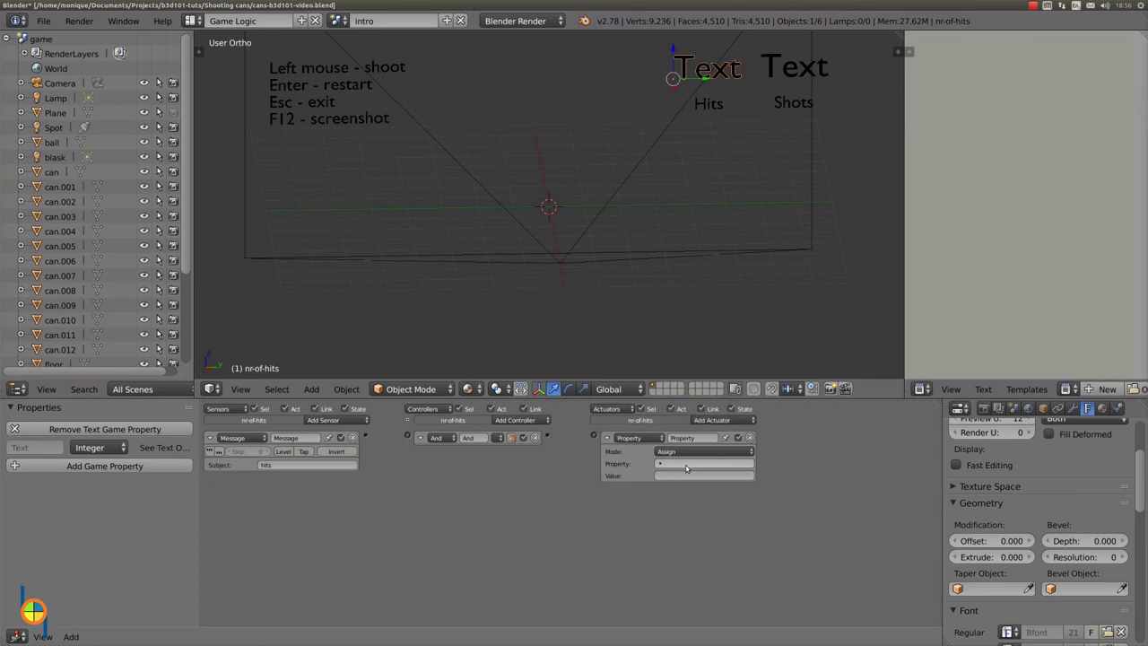
- Set the Property actuator to Add 1 to Text and link sensor, controller and actuator
left_click(687, 451)
left_click(689, 430)
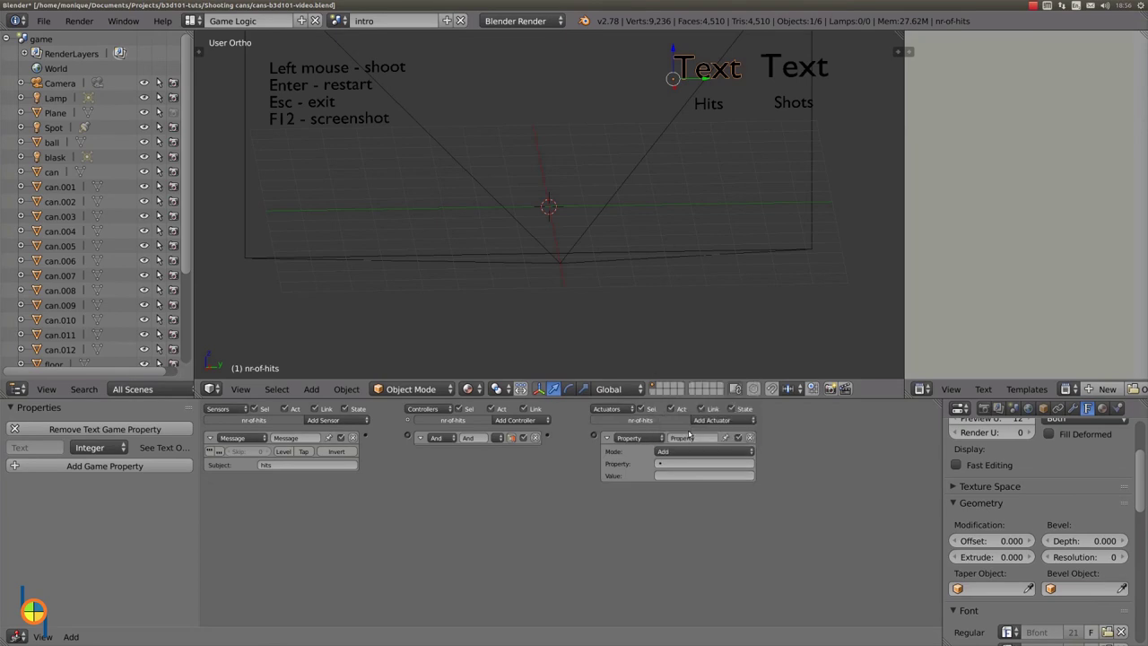
left_click(686, 465)
left_click(687, 485)
left_click(679, 476)
type("1")
left_click_drag(366, 437, 406, 436)
left_click_drag(548, 437, 593, 435)
- Give the Shots counter a Message sensor with subject 'shots' and an And controller
right_click(796, 72)
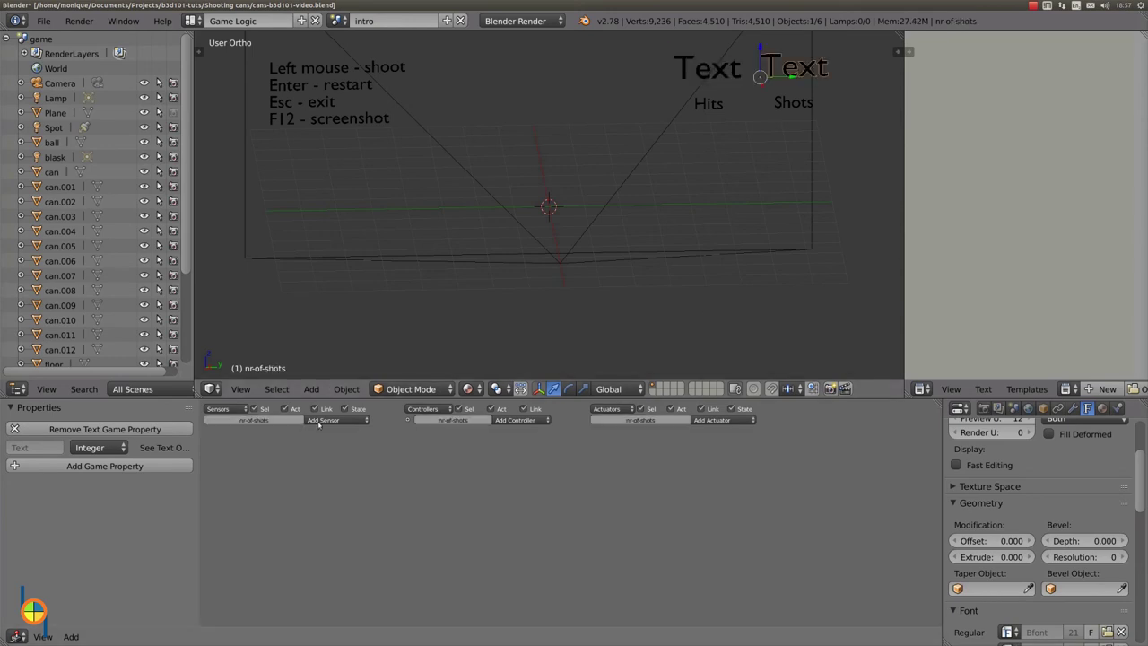
left_click(319, 421)
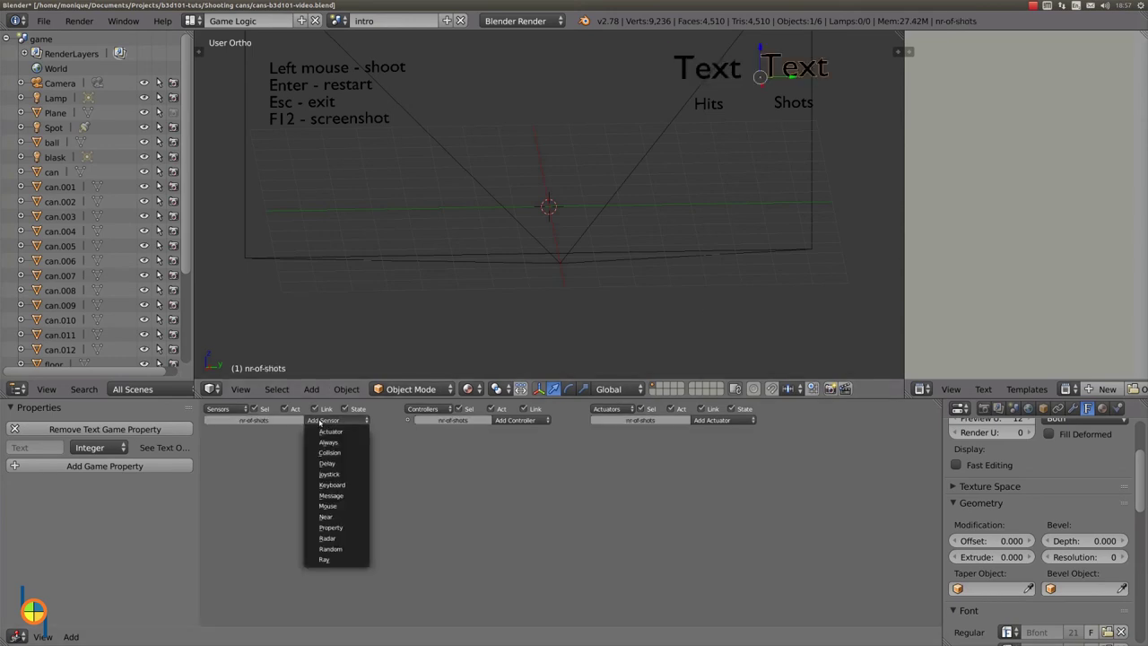
left_click(349, 496)
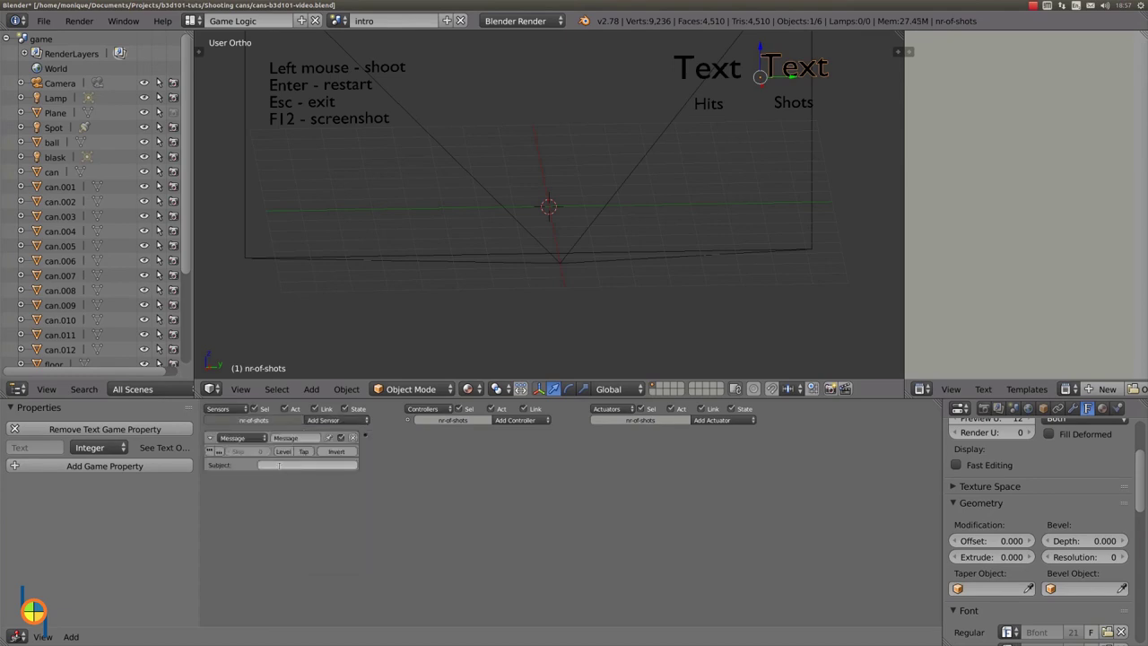
left_click(279, 466)
type("shots")
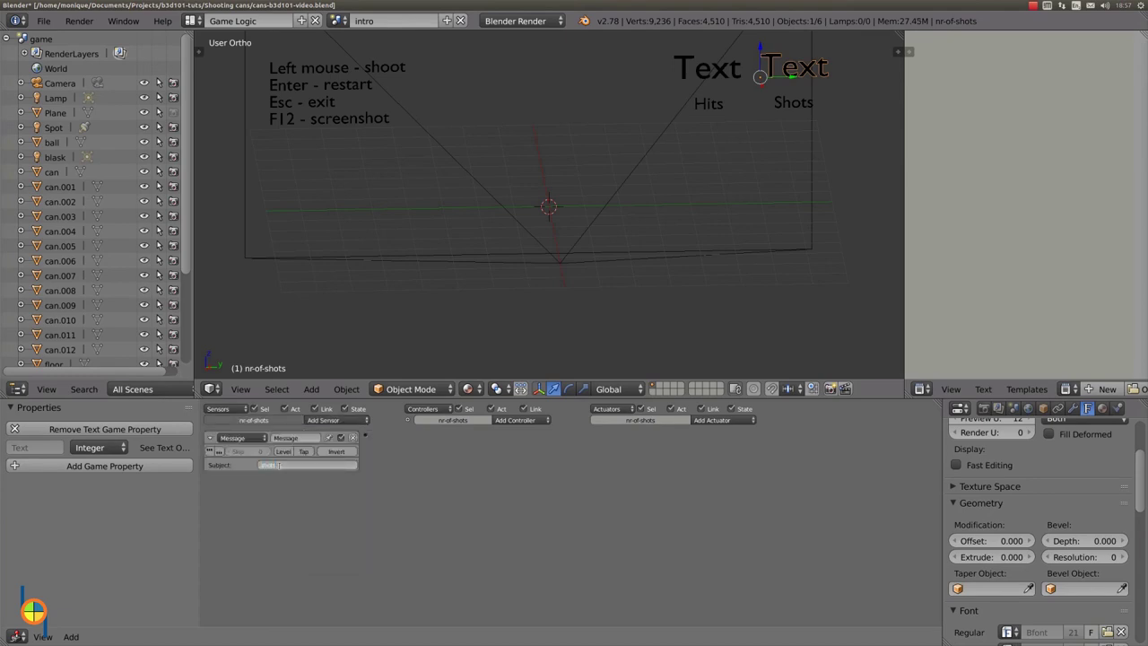
key("Return")
left_click(509, 421)
left_click(511, 435)
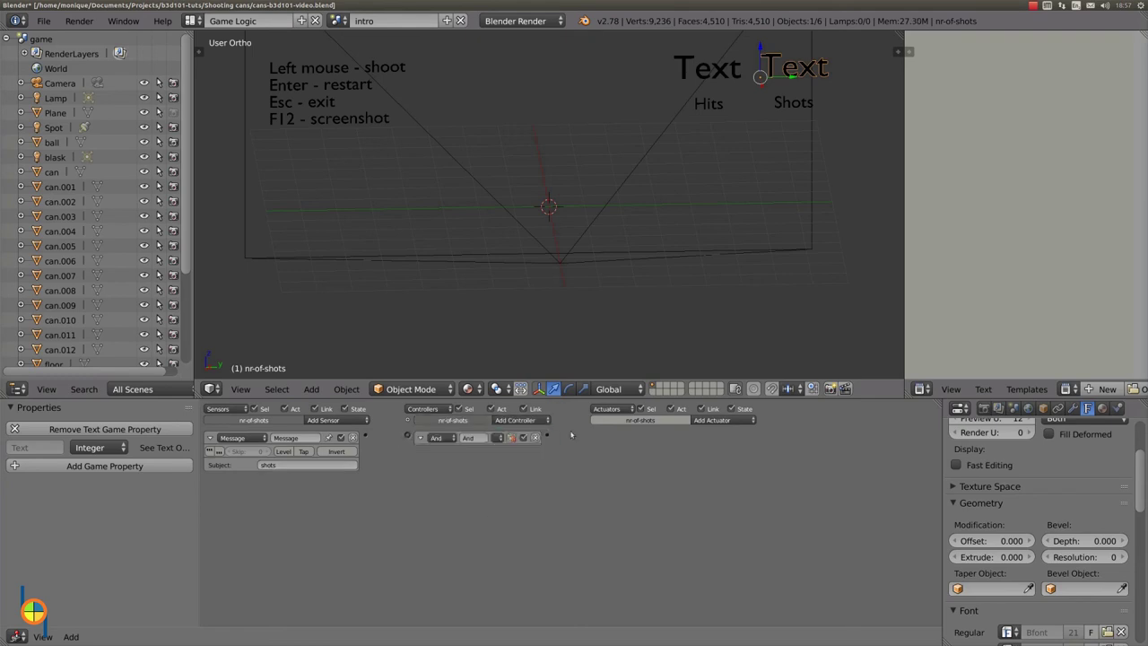
- Add a Property actuator adding 1 to Text, link all three bricks, and view from the top
left_click(713, 421)
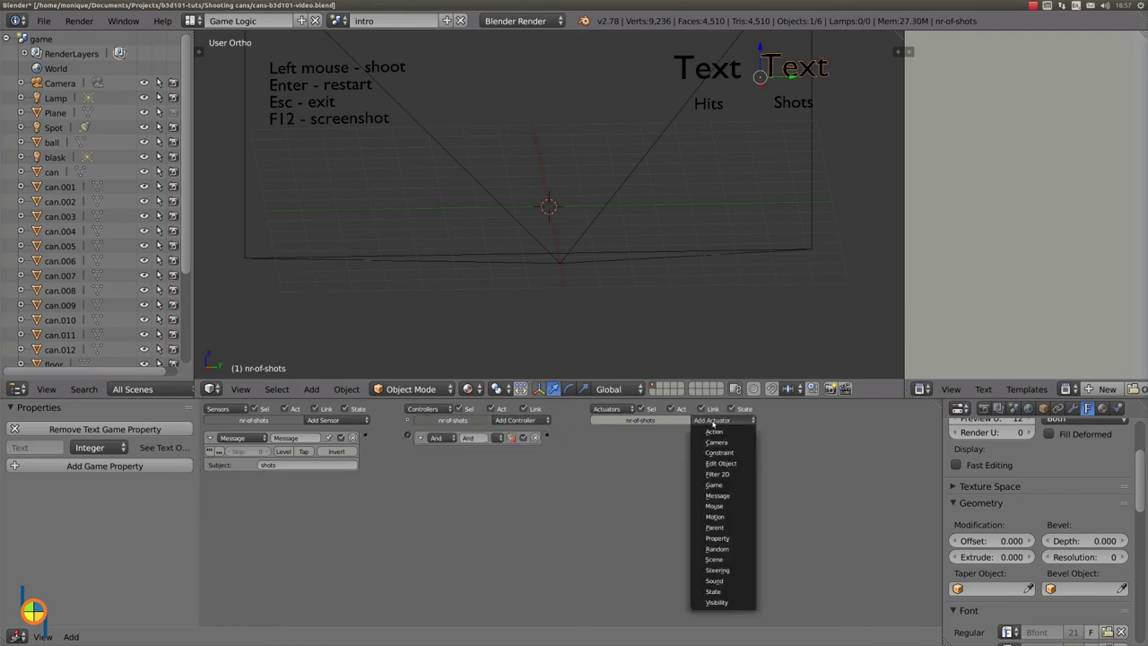
left_click(709, 538)
left_click(704, 451)
left_click(681, 433)
left_click(675, 463)
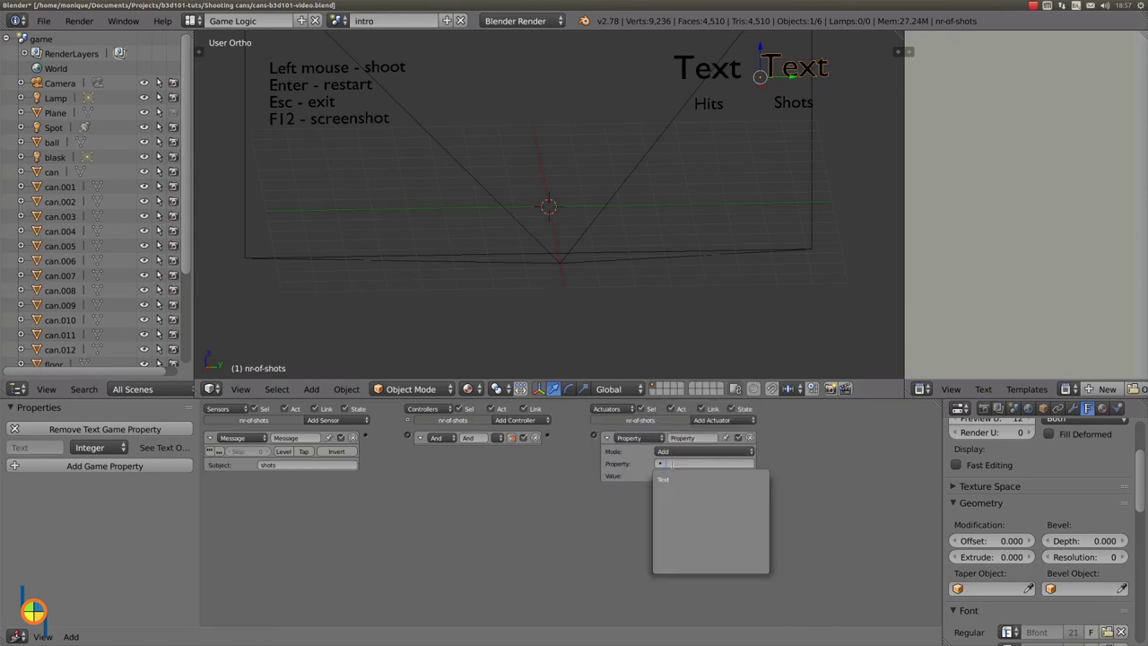
left_click(677, 483)
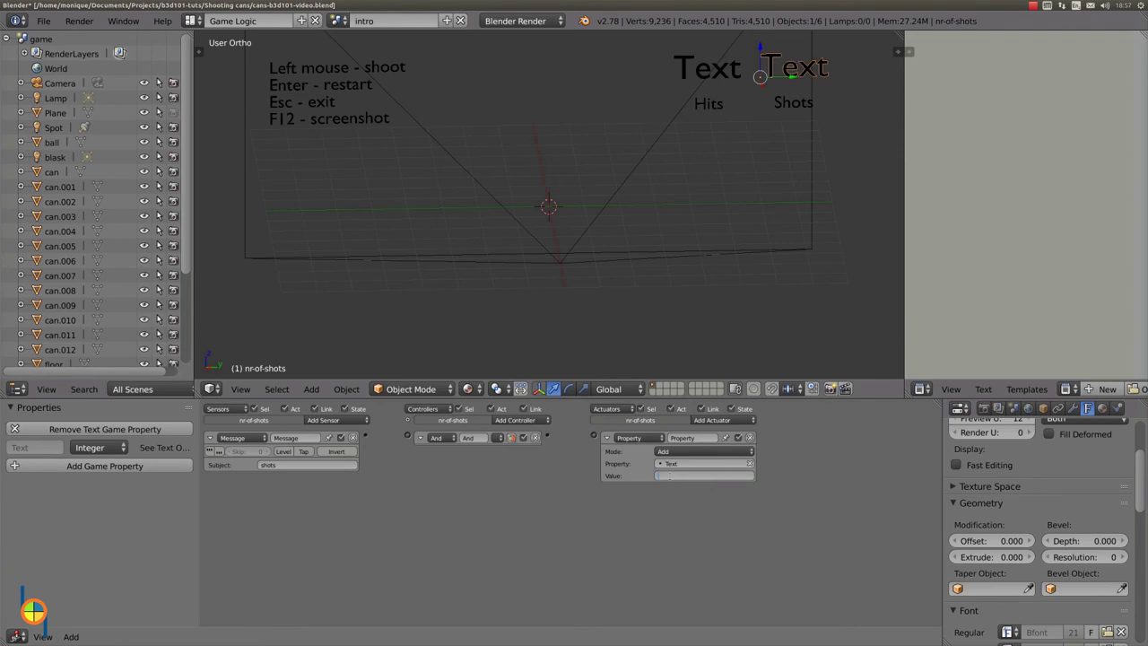
type("1")
left_click_drag(367, 437, 410, 437)
left_click_drag(548, 437, 595, 437)
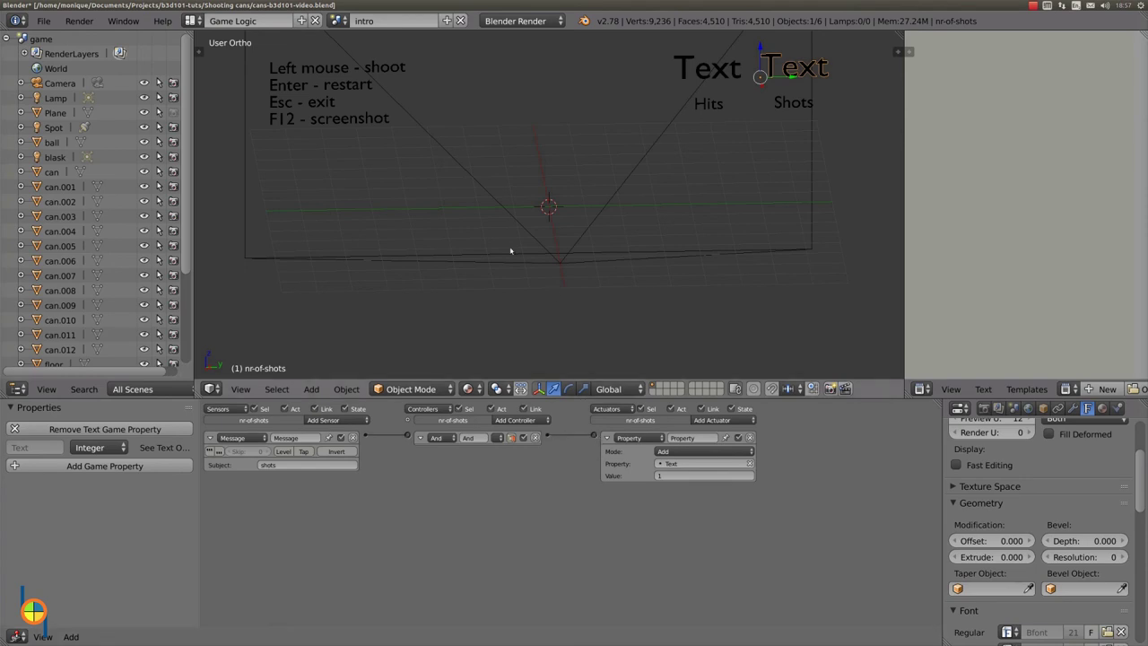
key("KP_8")
key("KP_8")
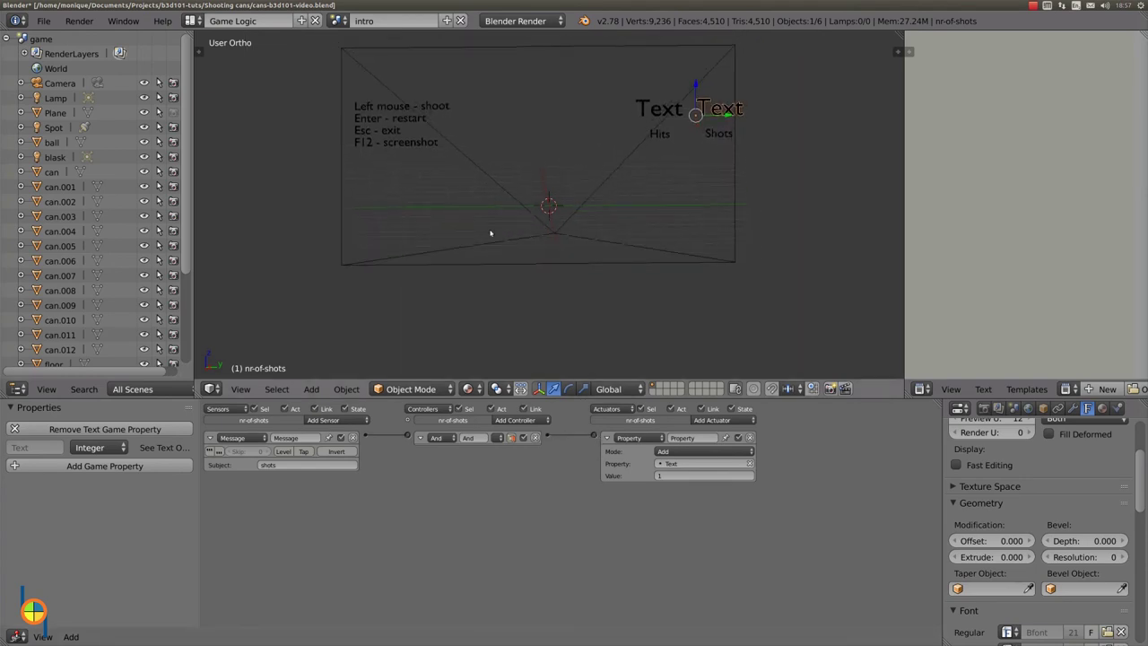
- In the game scene, give the Camera an Always sensor and an And controller
left_click(339, 21)
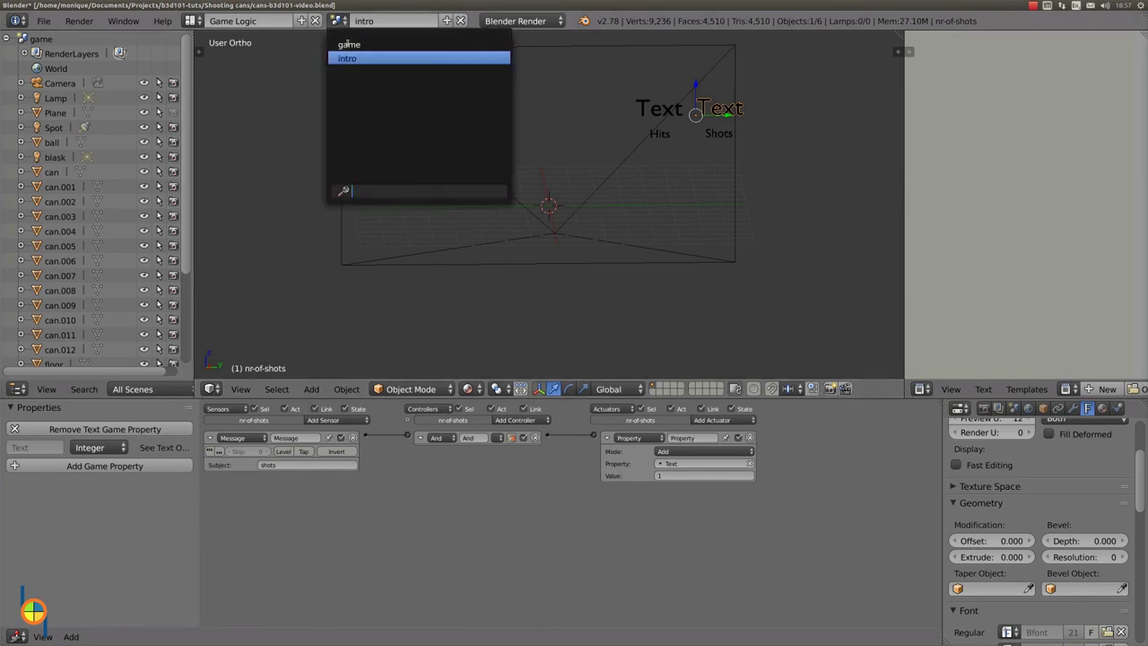
left_click(349, 44)
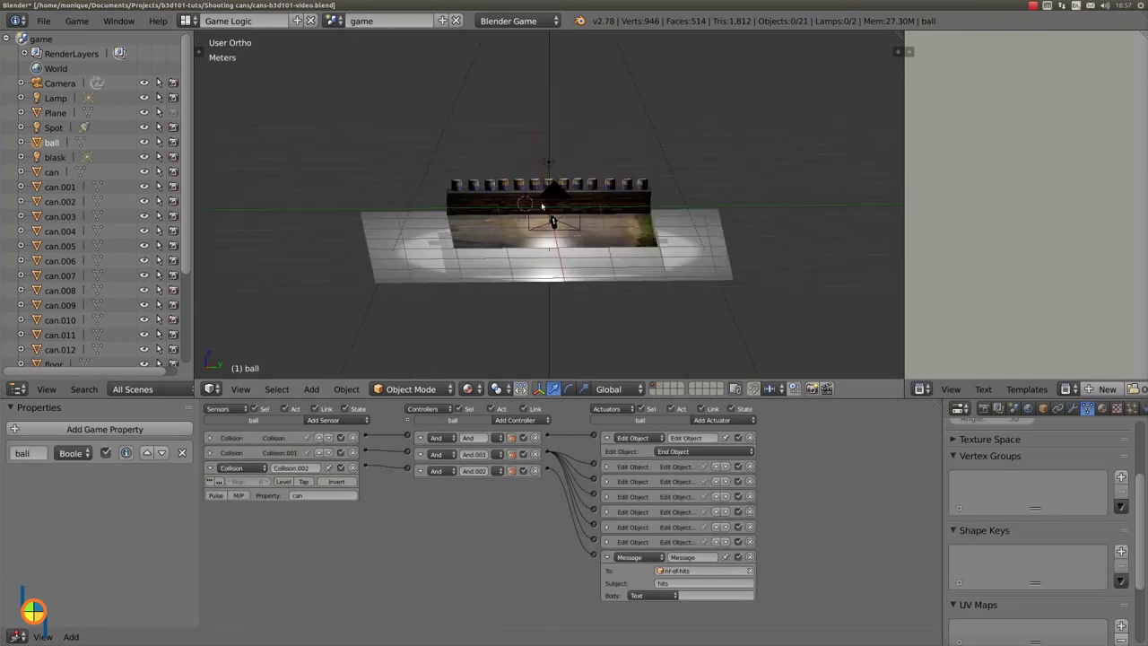
right_click(554, 190)
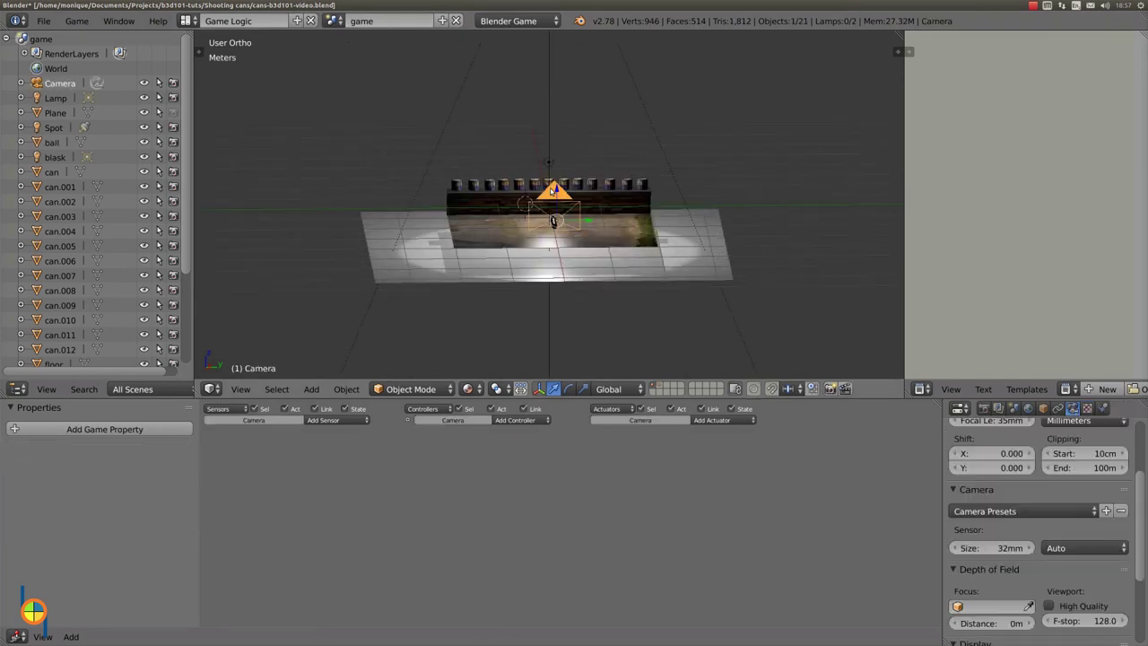
left_click(321, 424)
left_click(326, 441)
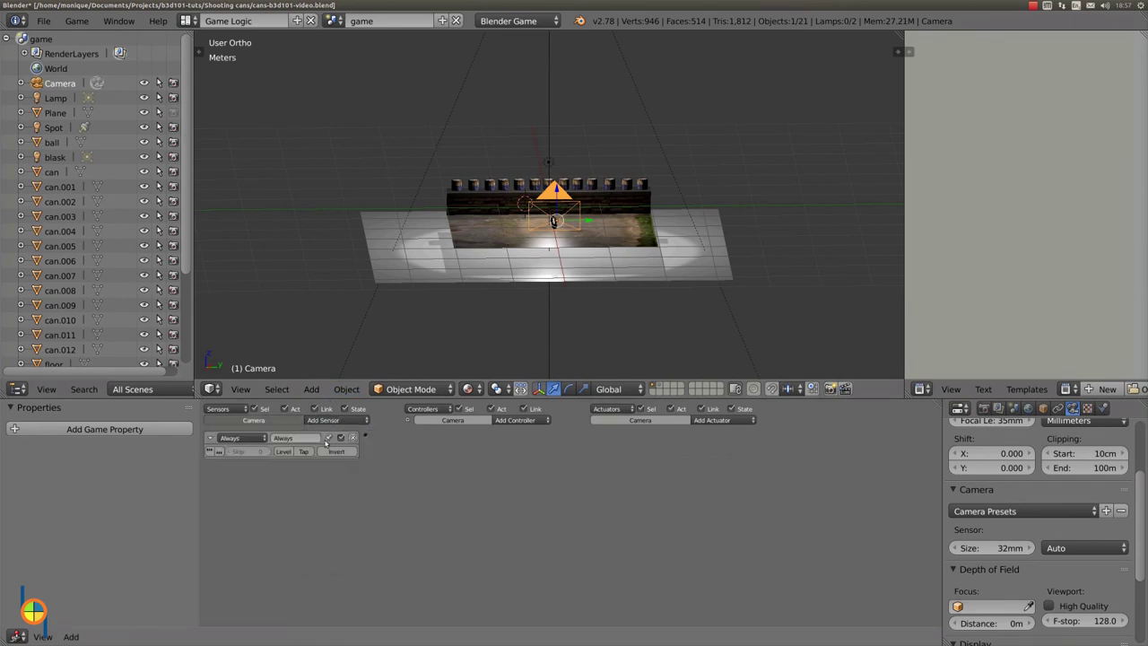
left_click(516, 419)
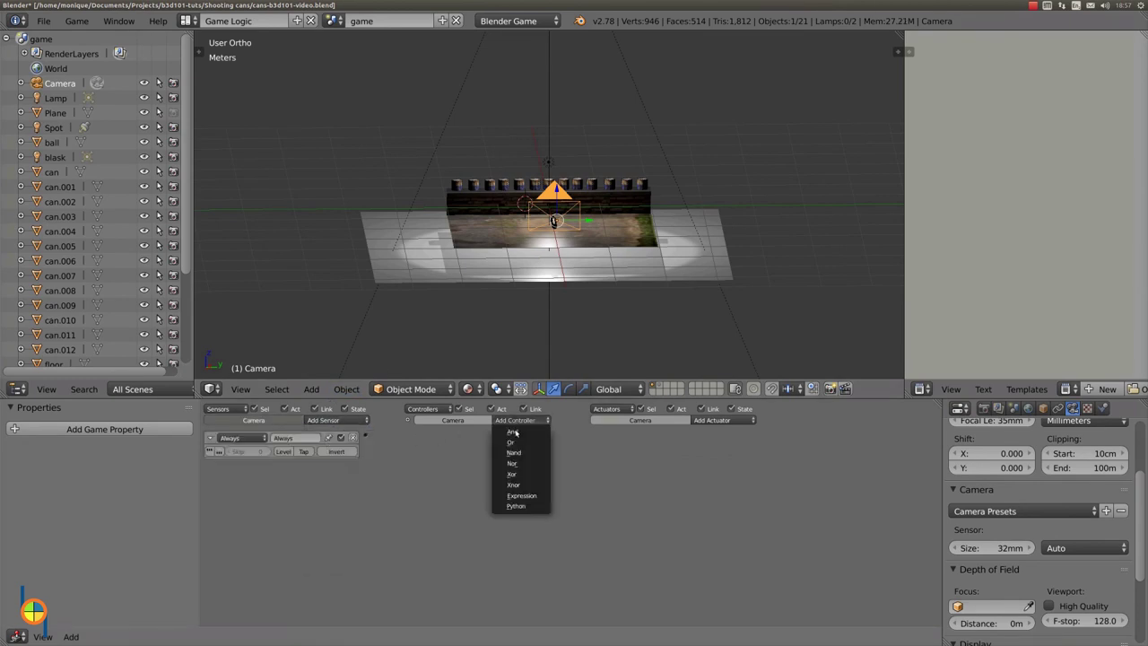
key("Return")
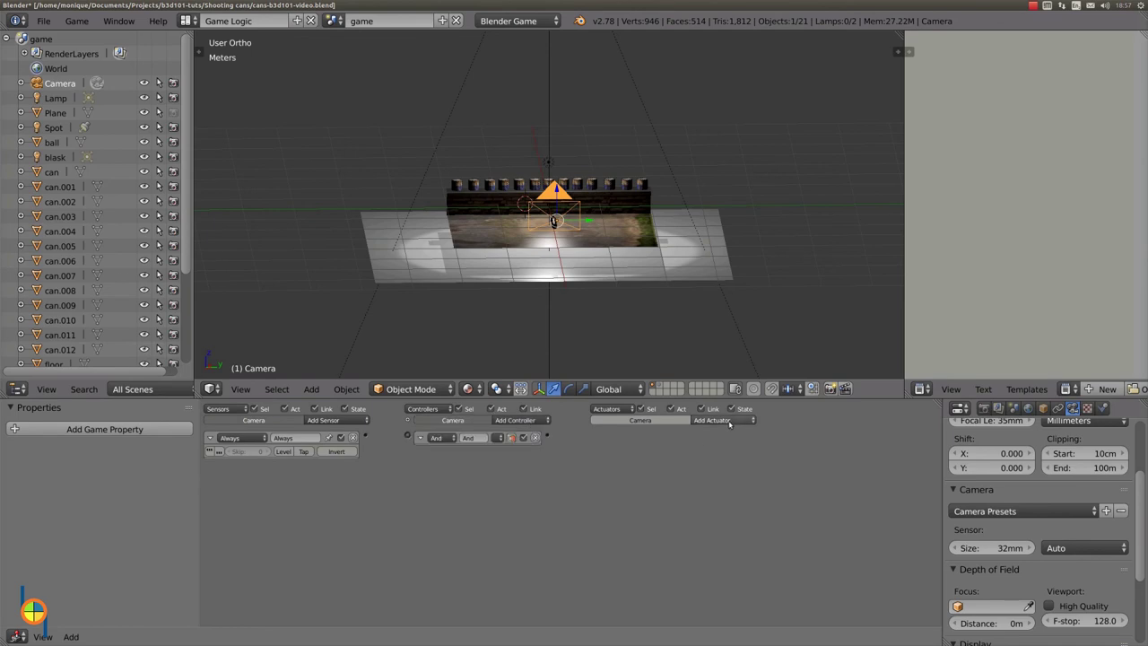
- Add a Scene actuator set to Add Overlay Scene 'intro' and link the bricks
left_click(728, 422)
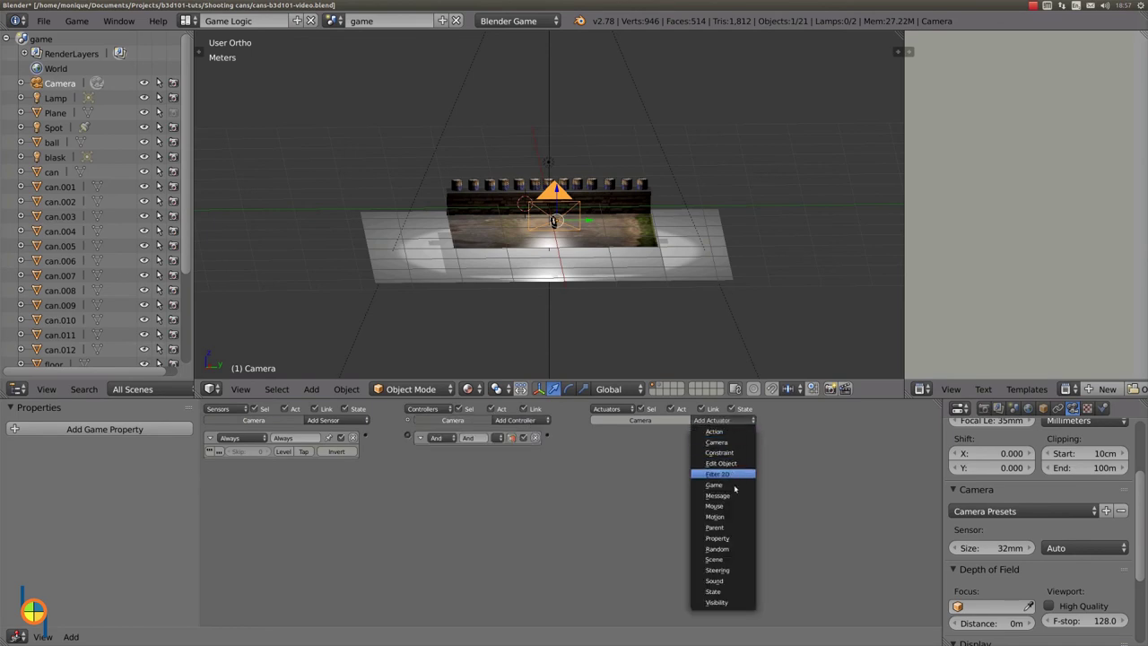
left_click(729, 558)
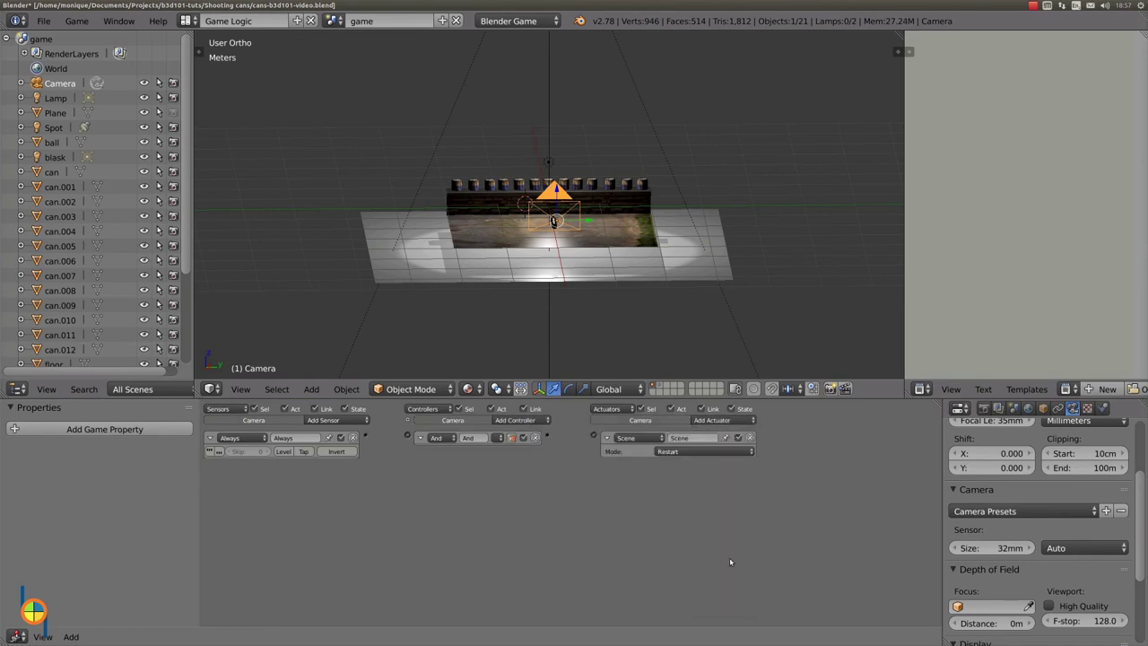
left_click(683, 451)
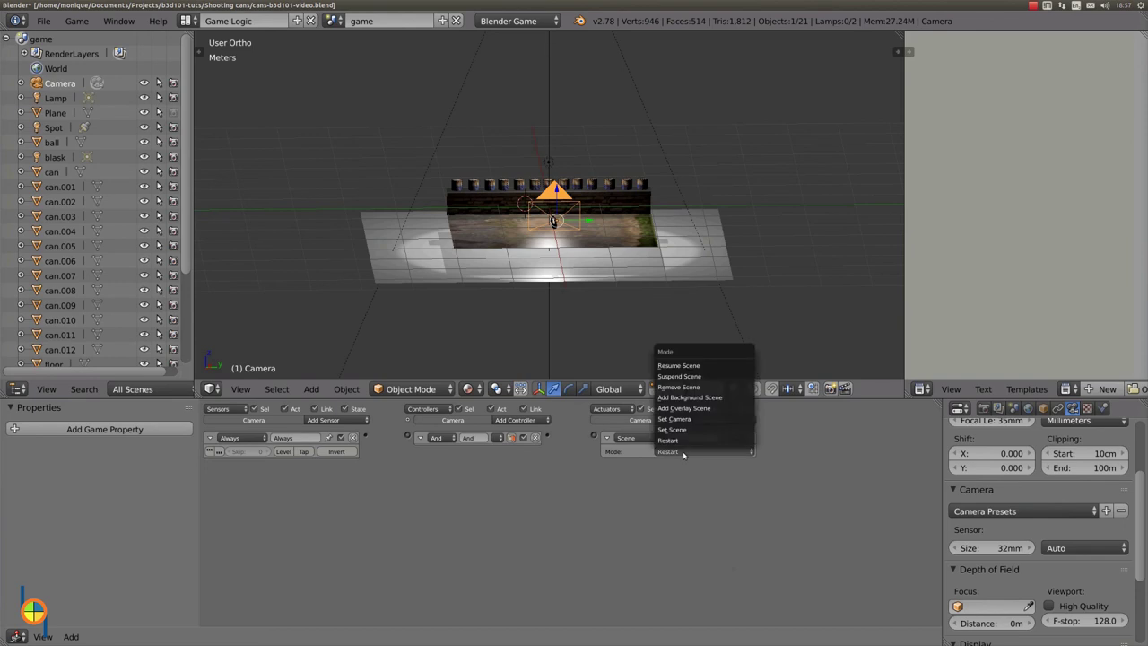
left_click(696, 408)
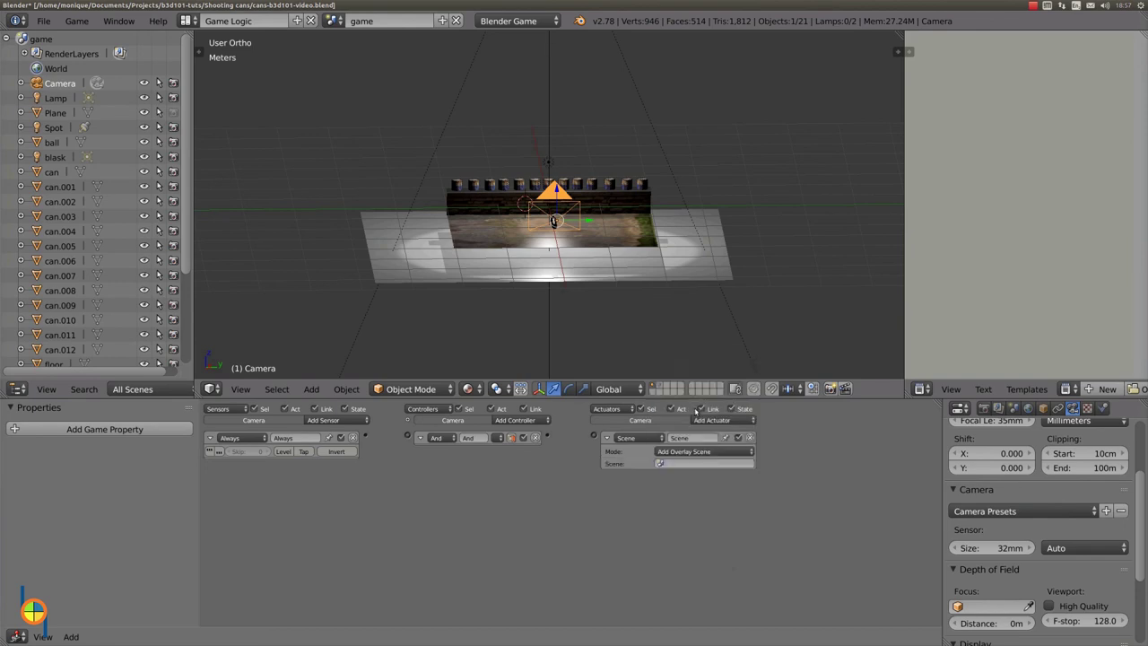
left_click(681, 463)
left_click(673, 477)
left_click_drag(365, 437, 409, 436)
left_click_drag(547, 437, 594, 437)
- Play the game from the camera view, shooting a can so Hits and Shots increase
middle_click_drag(602, 308, 599, 303)
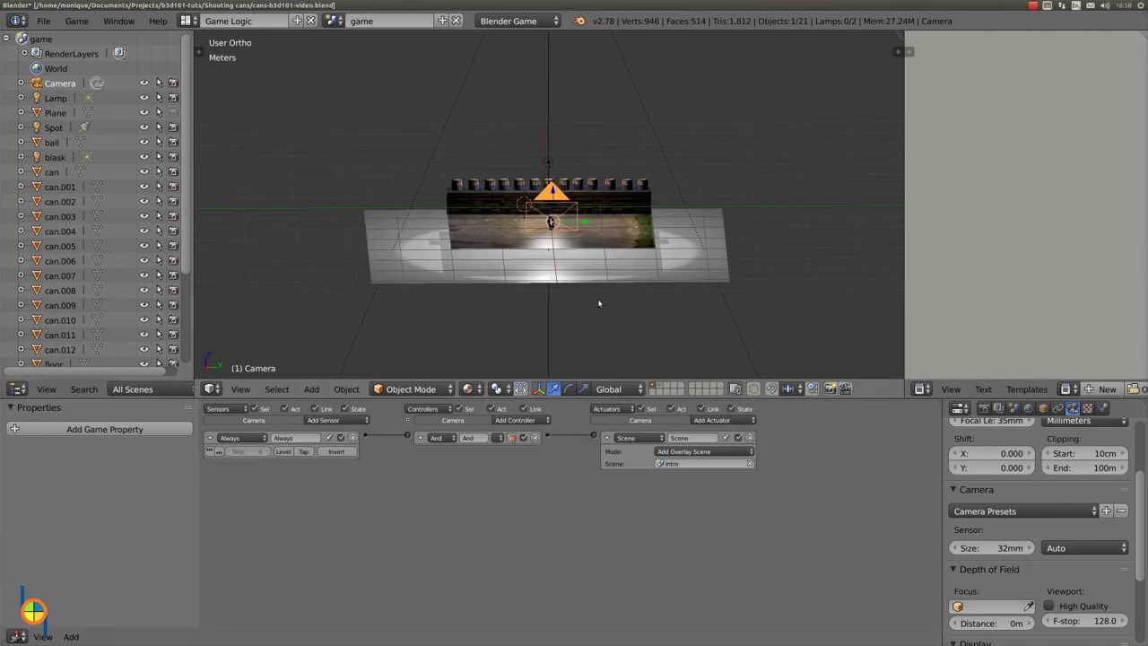
left_click(240, 388)
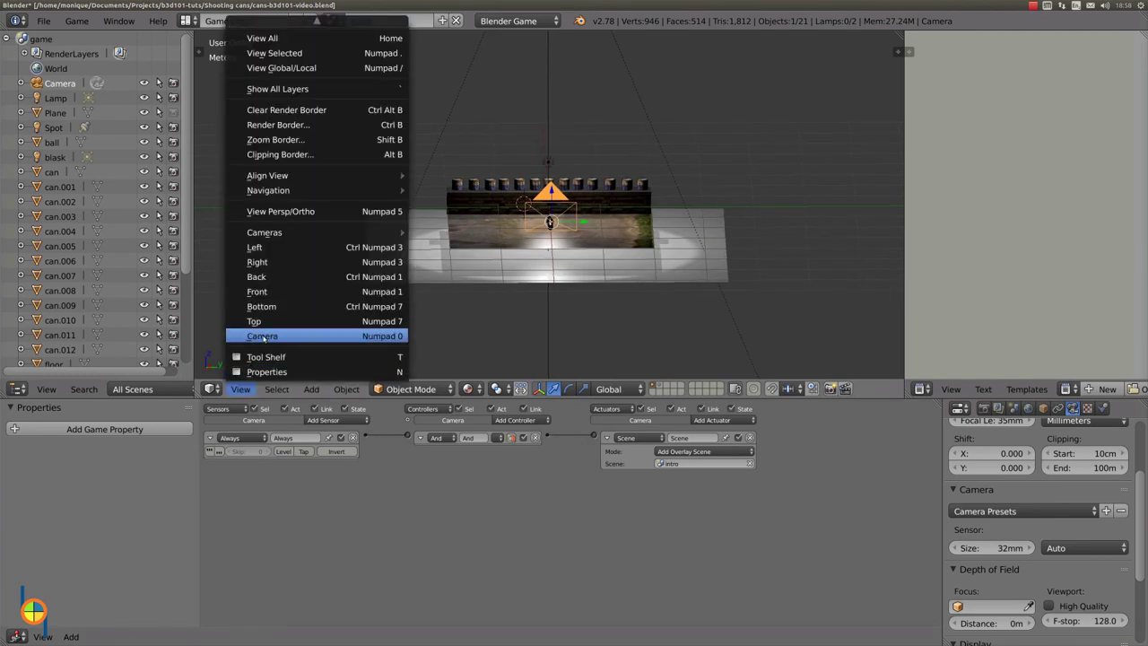
left_click(342, 331)
scroll(341, 331, "up", 1)
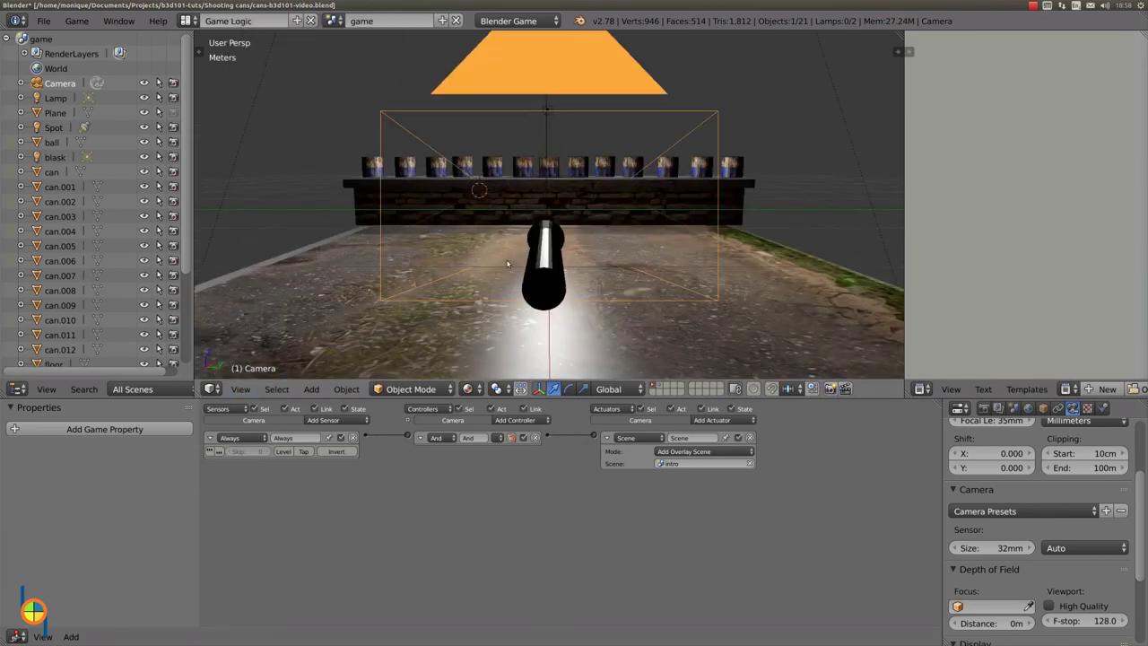
key("p")
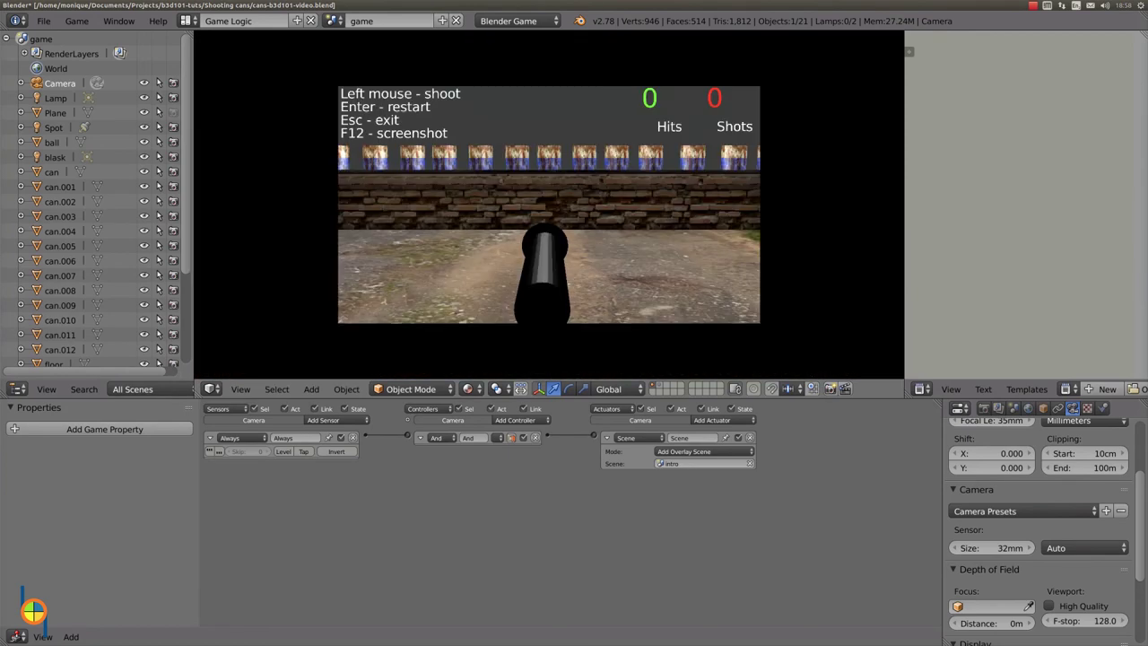
left_click(502, 157)
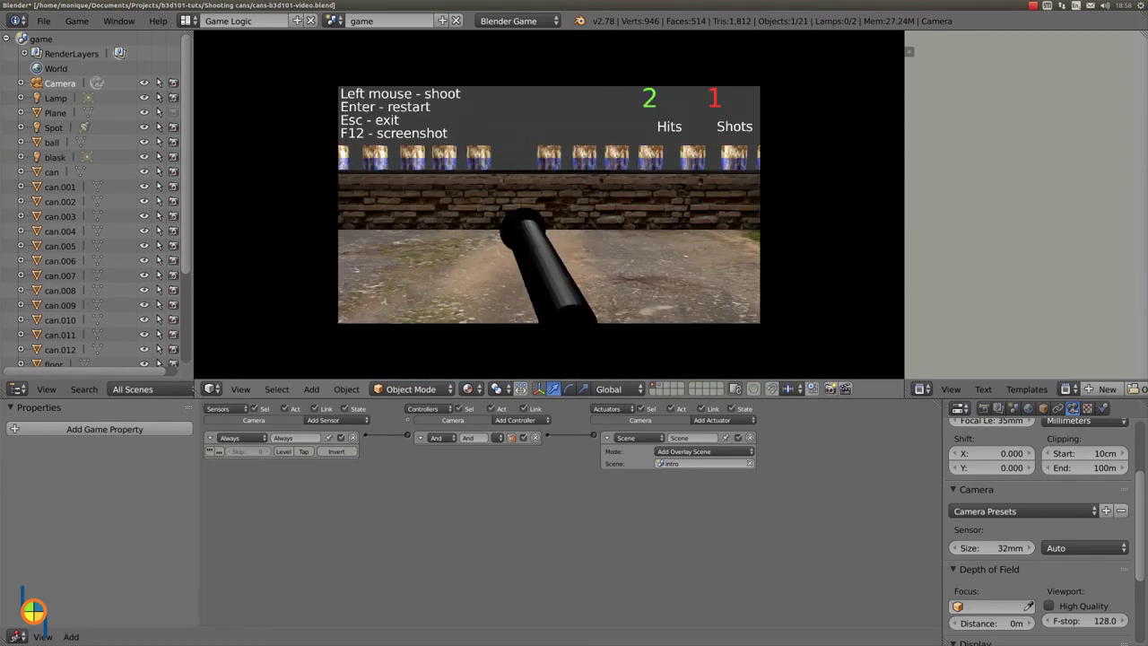
key("Escape")
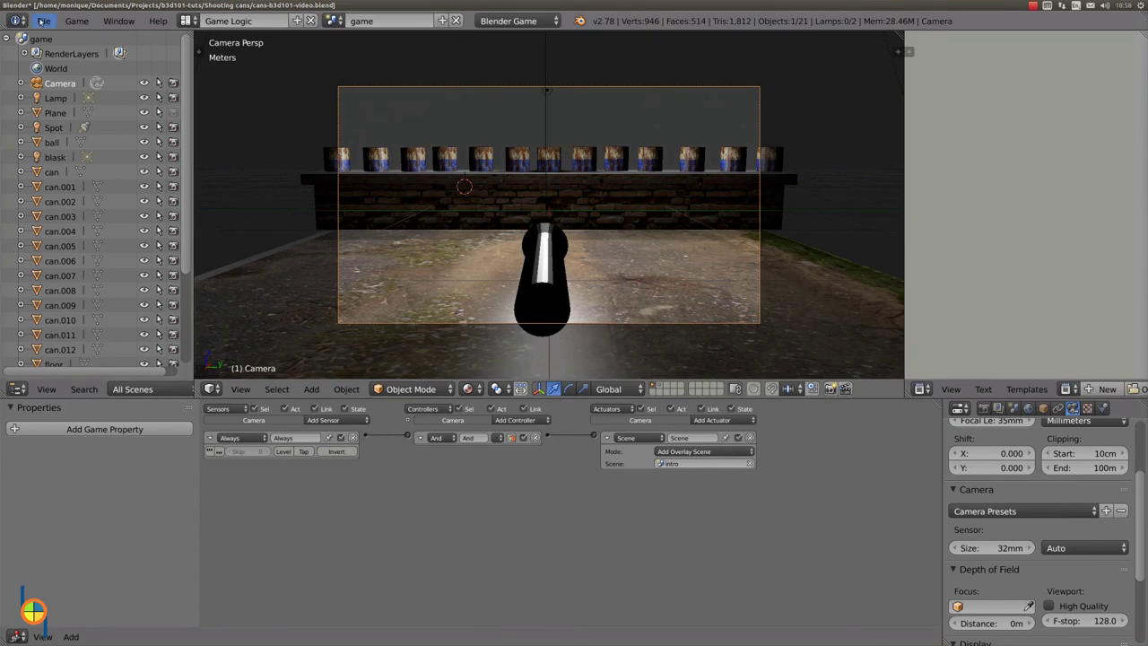
left_click(44, 21)
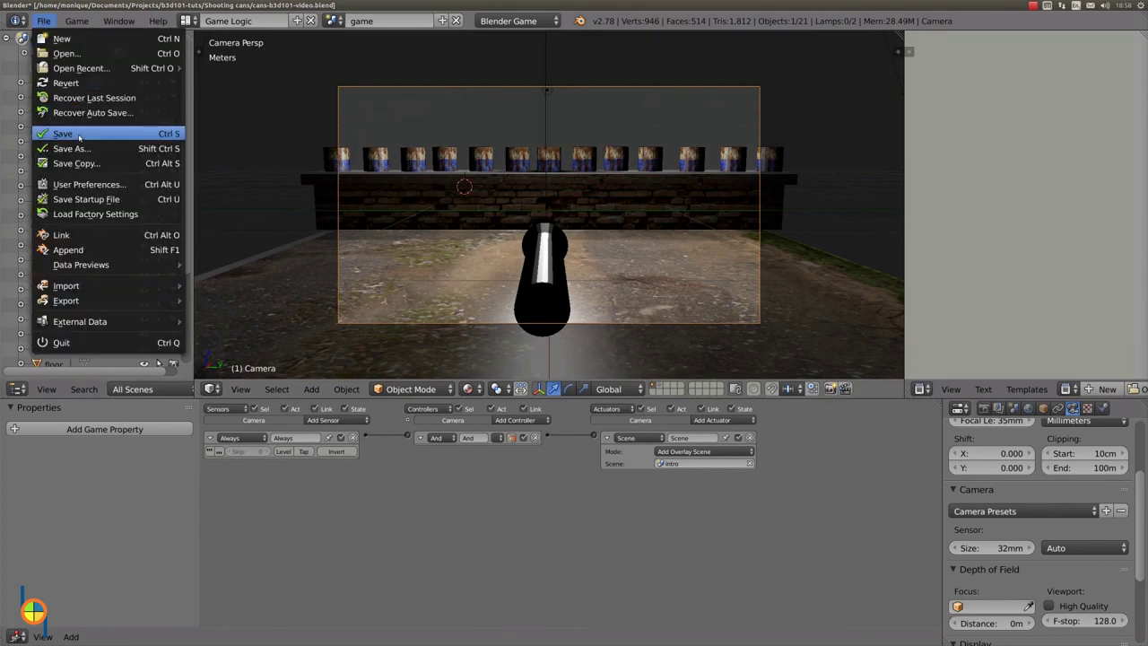